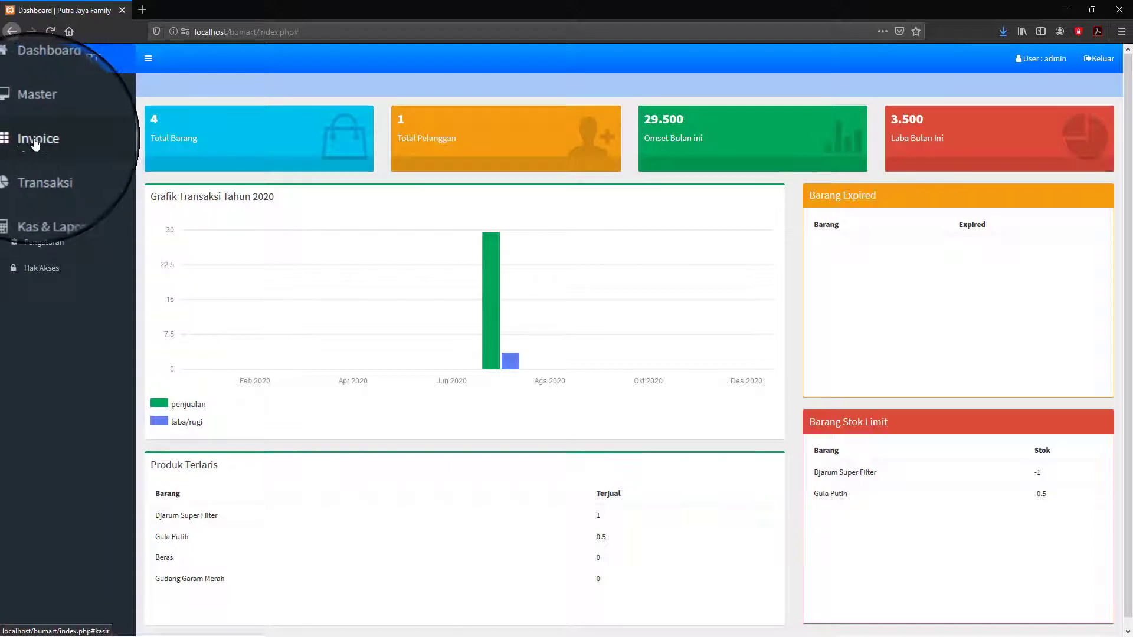
- Open the Kasir cashier page from Invoice in the sidebar to start a new sale
click(37, 142)
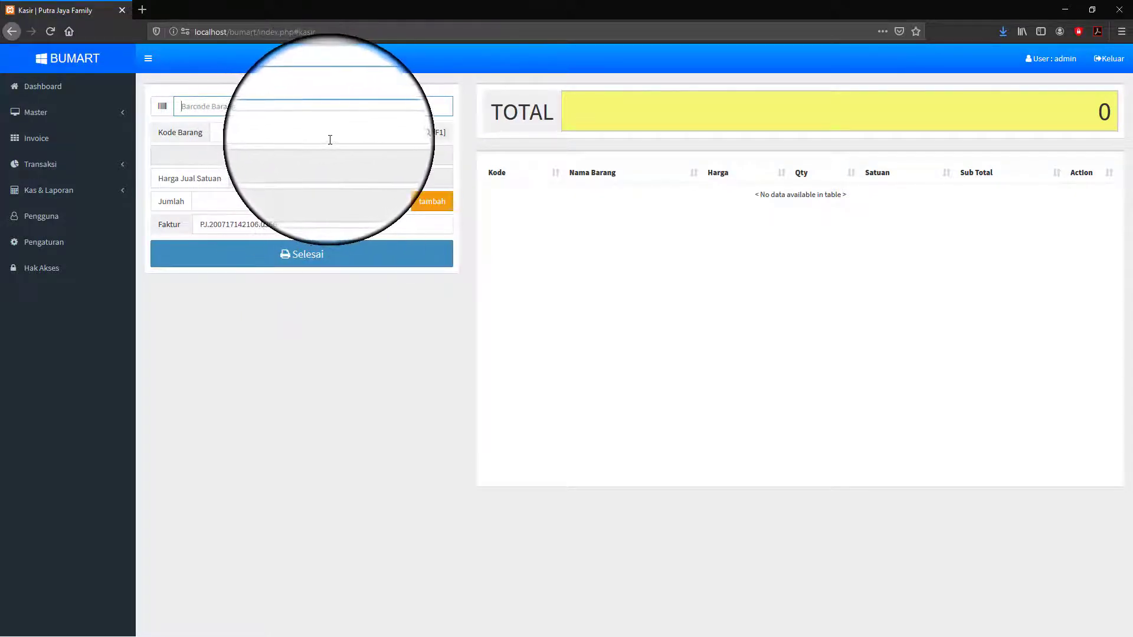
click(439, 135)
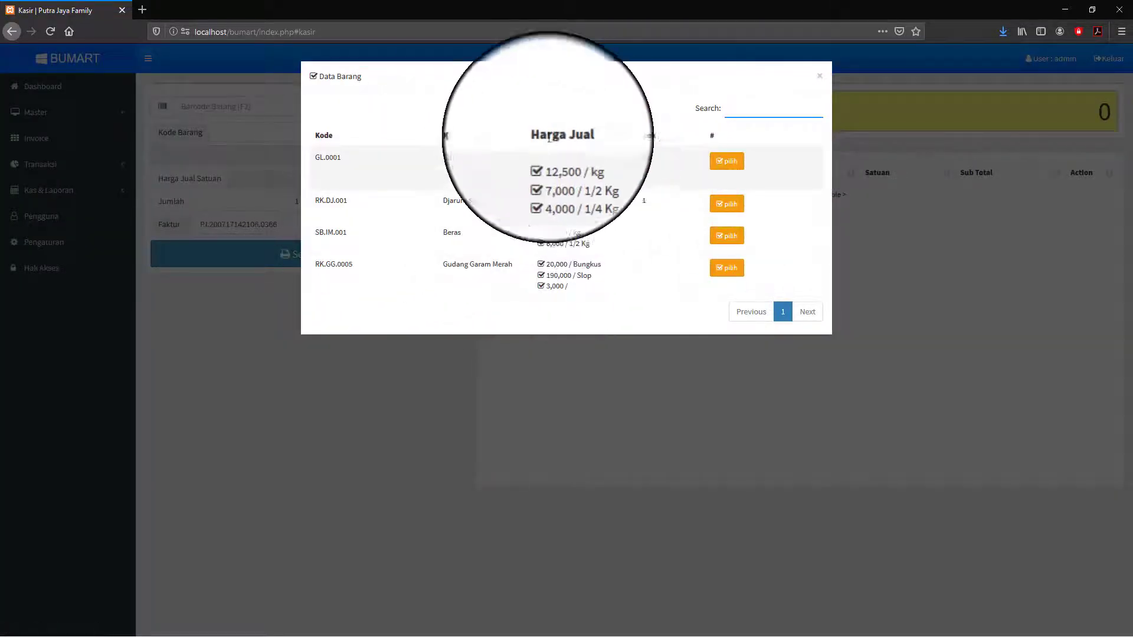
click(820, 78)
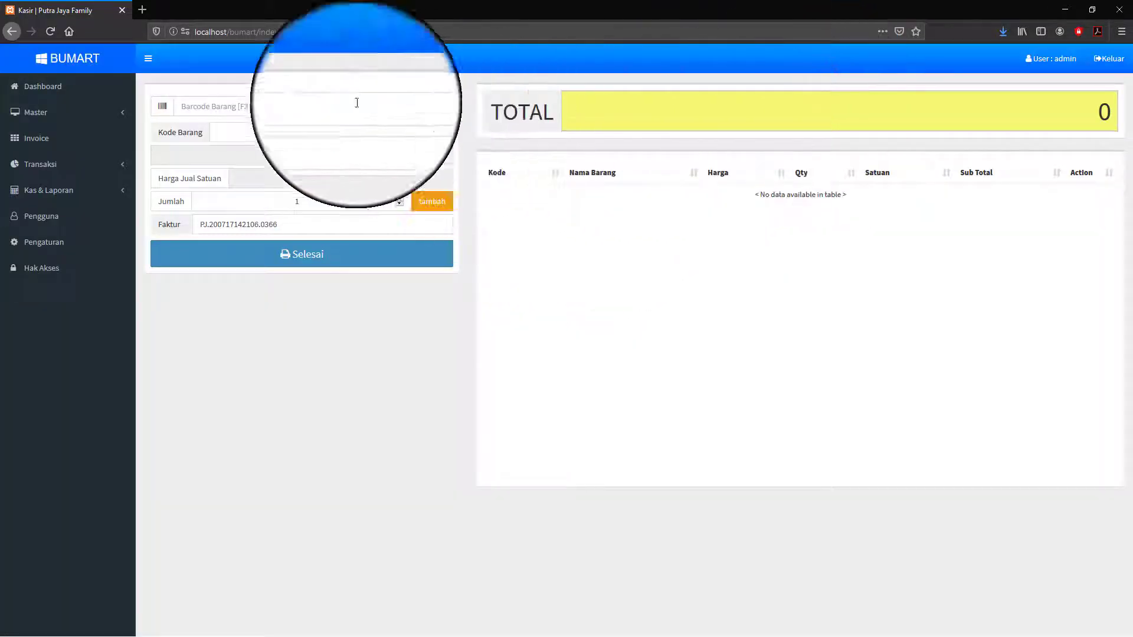
click(42, 170)
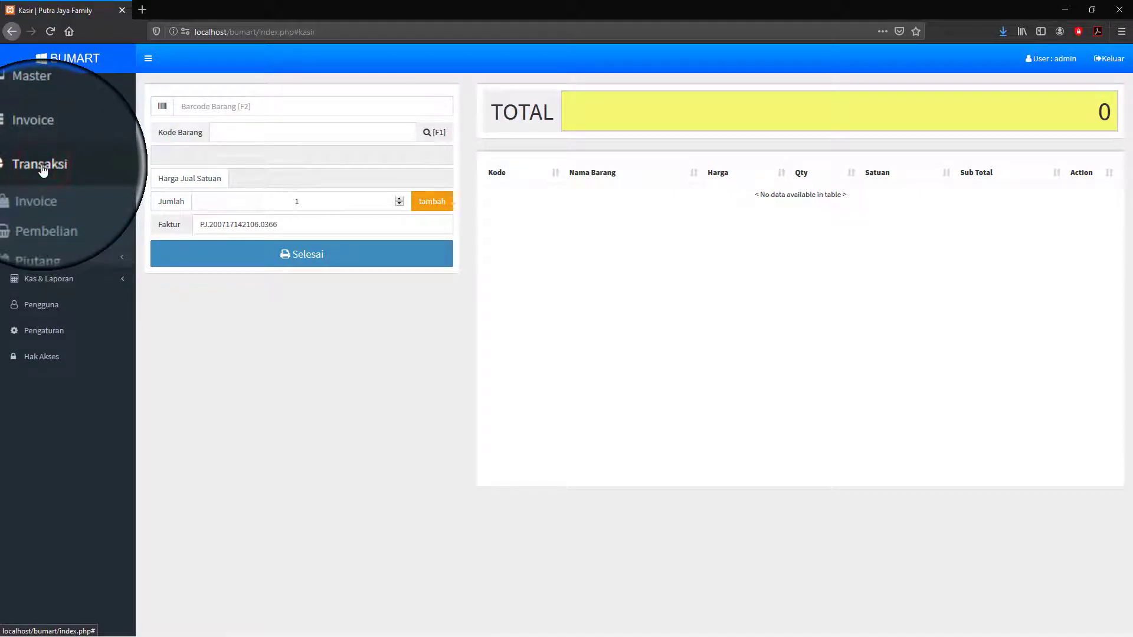
click(54, 279)
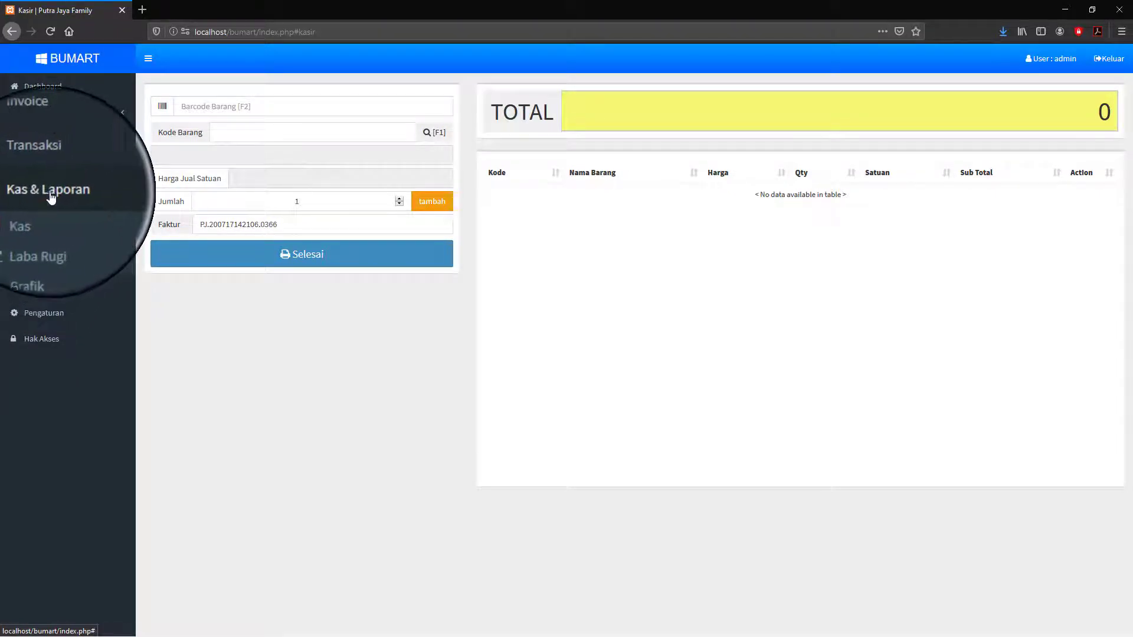
click(51, 198)
click(53, 193)
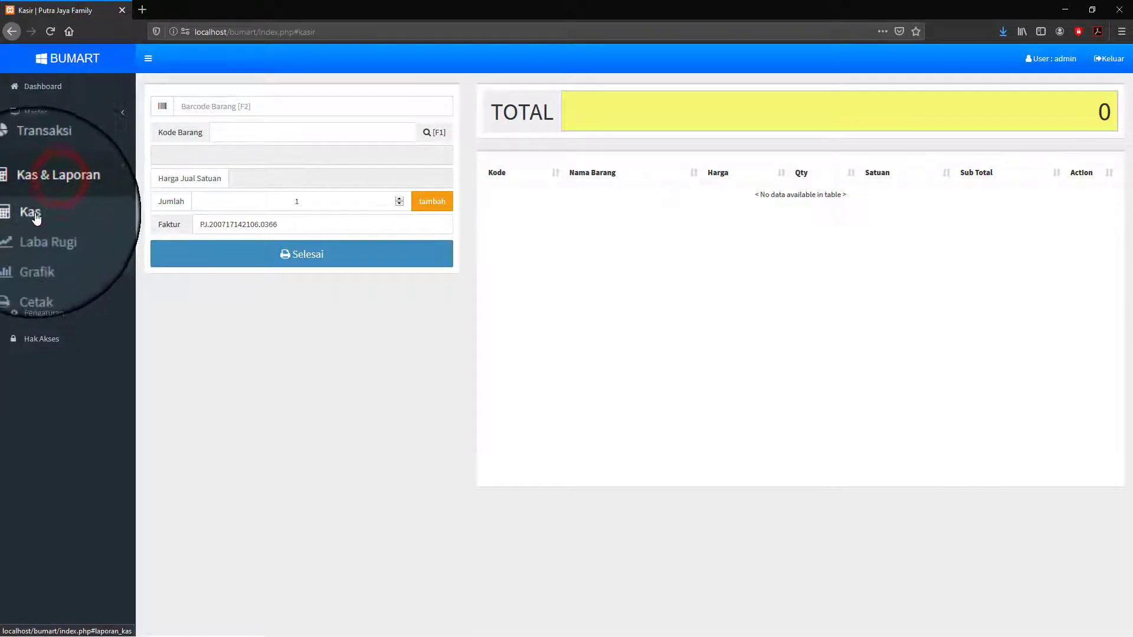
- Open the Kas cashflow report, dismiss an unsaved Tambah Kas form, and reload the list
click(33, 217)
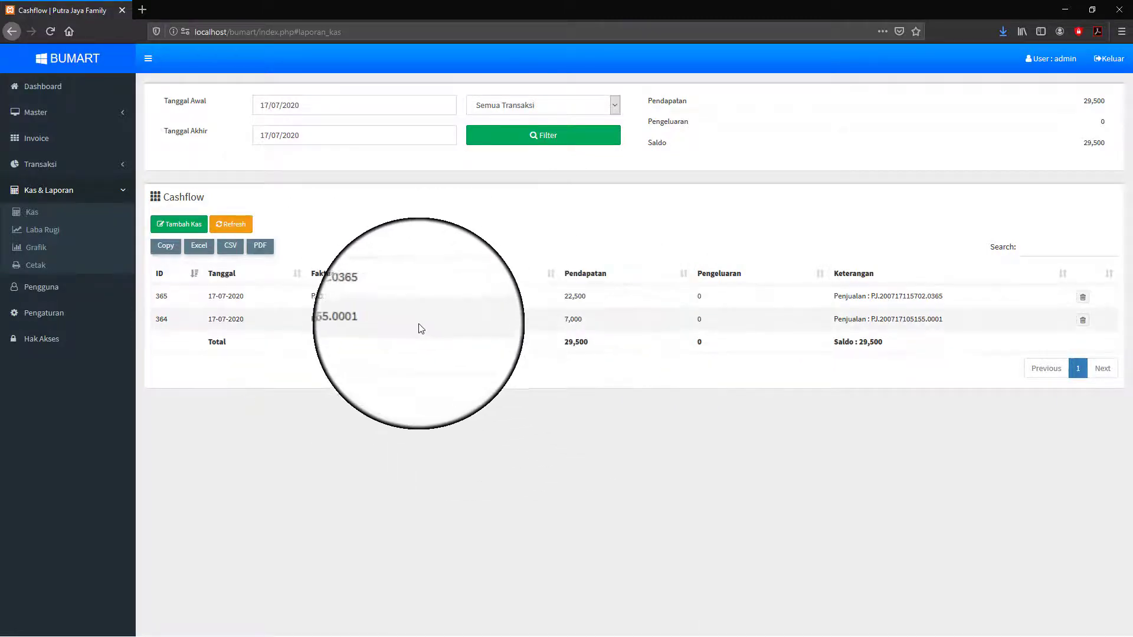
click(177, 225)
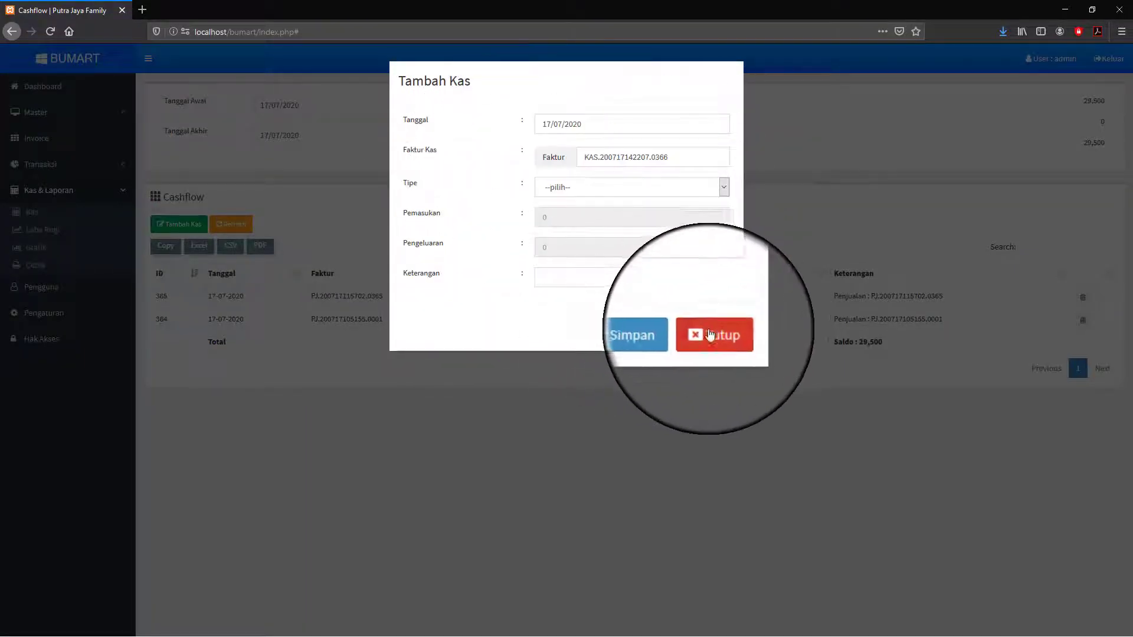
click(711, 332)
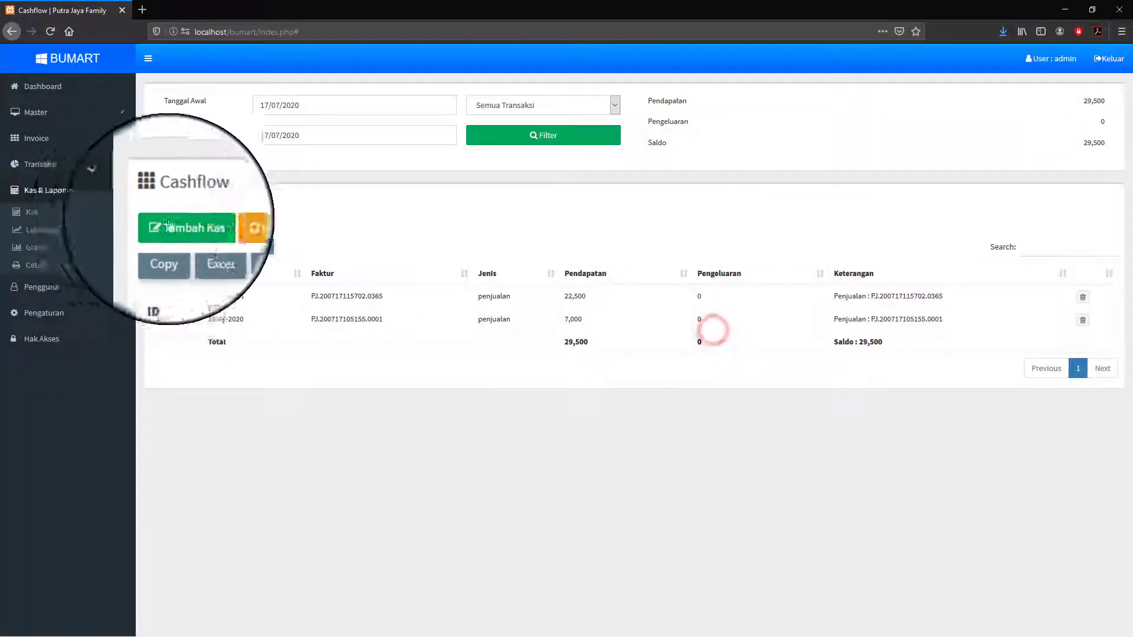
click(52, 191)
click(56, 193)
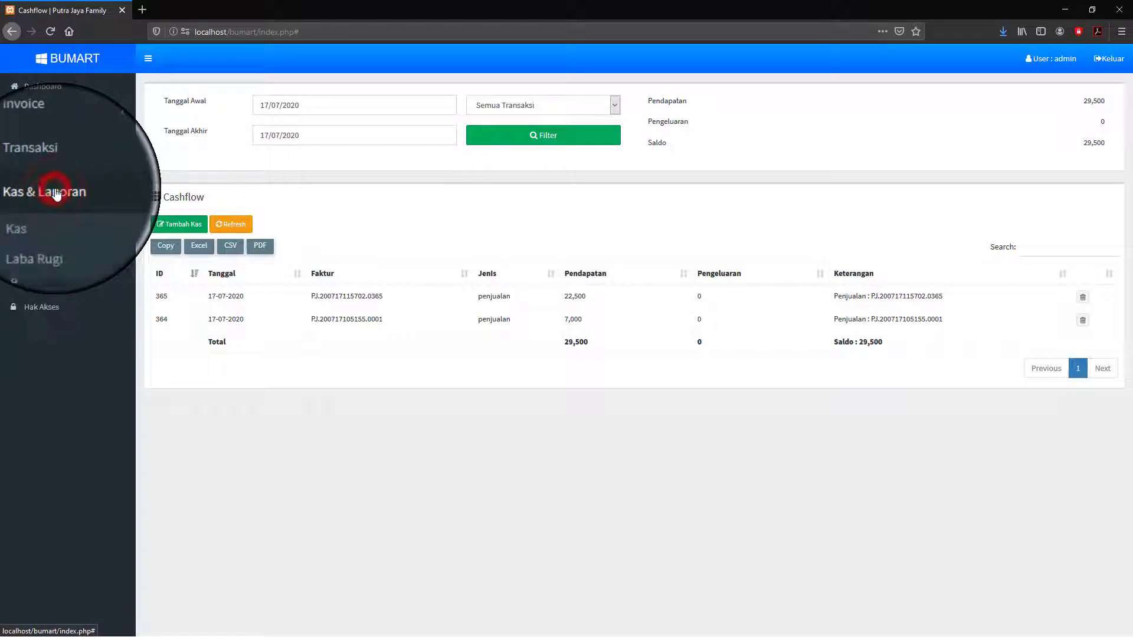
click(32, 213)
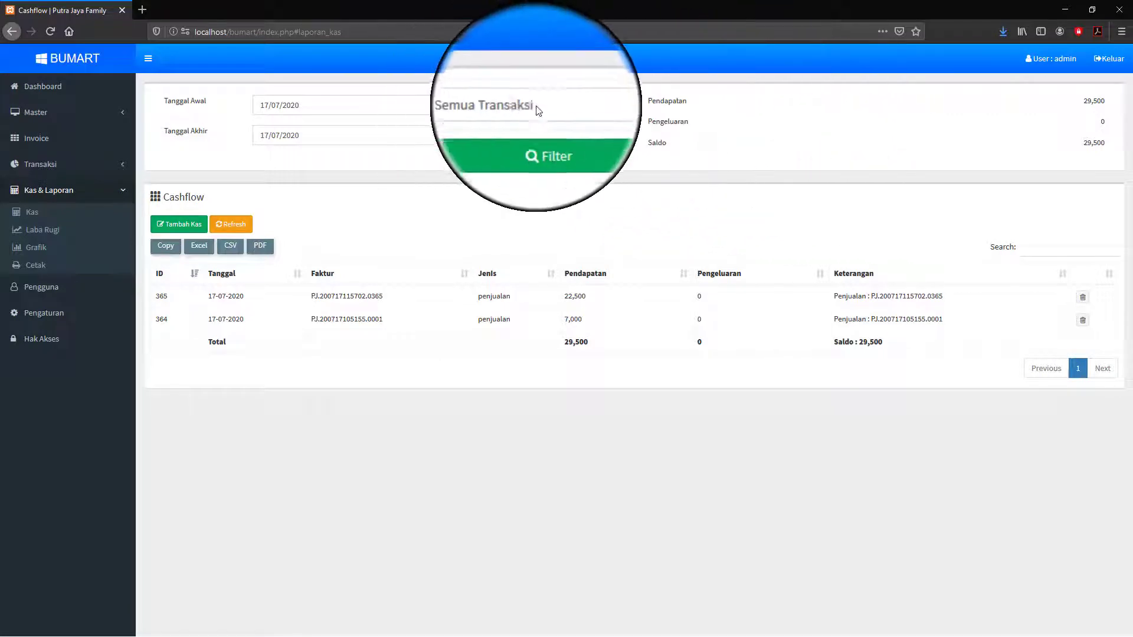
- Filter the cashflow list by the pembelian transaction type
click(615, 106)
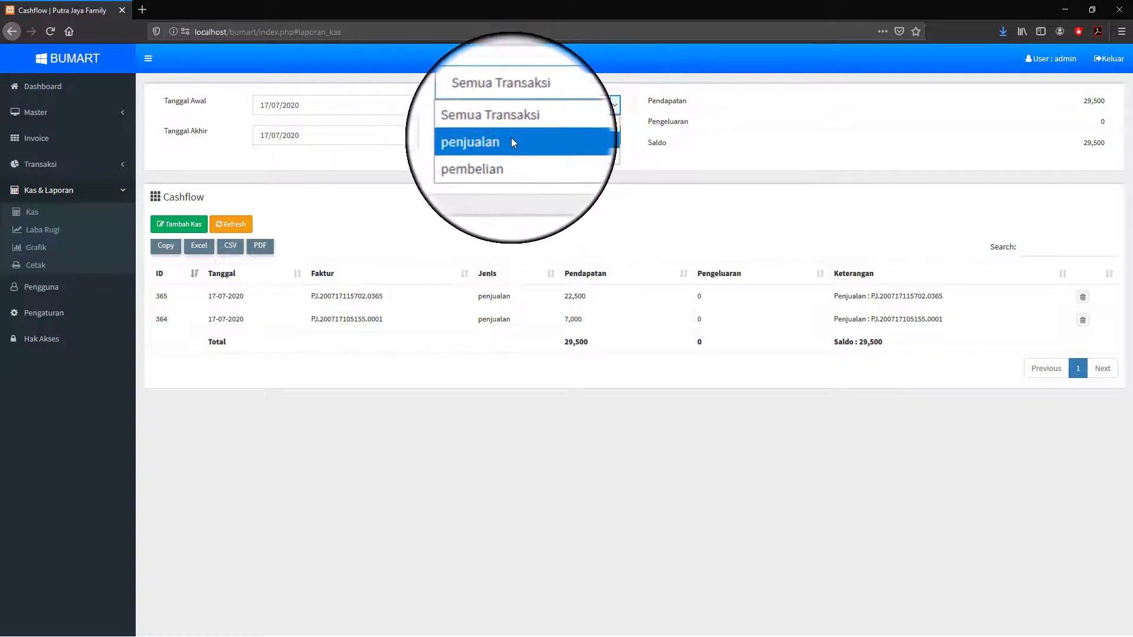
click(511, 139)
click(616, 103)
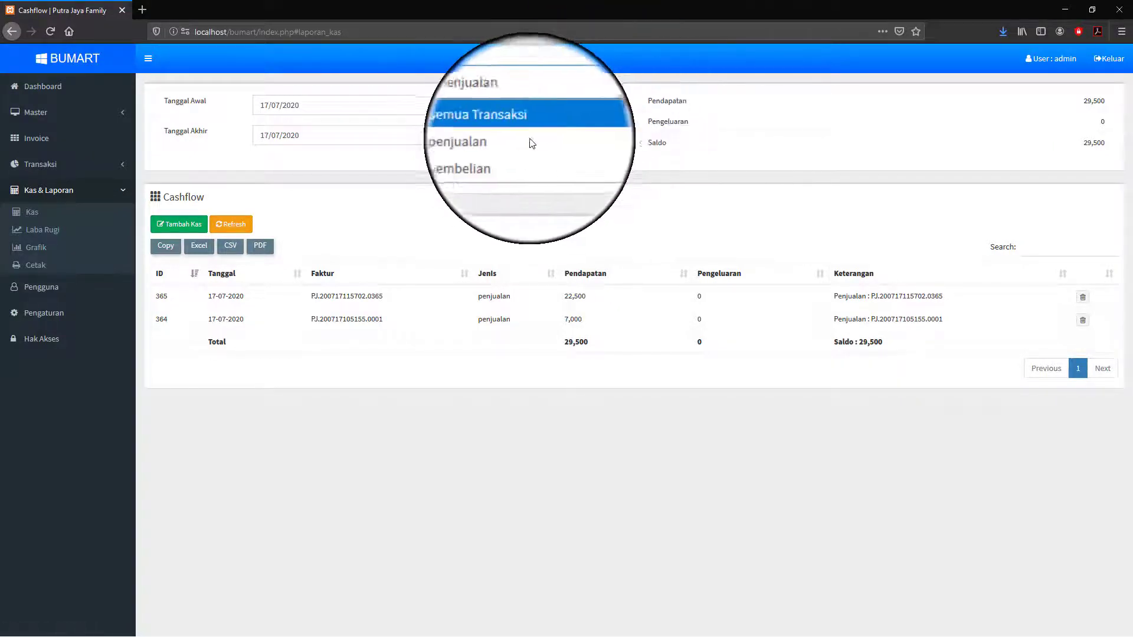
click(501, 154)
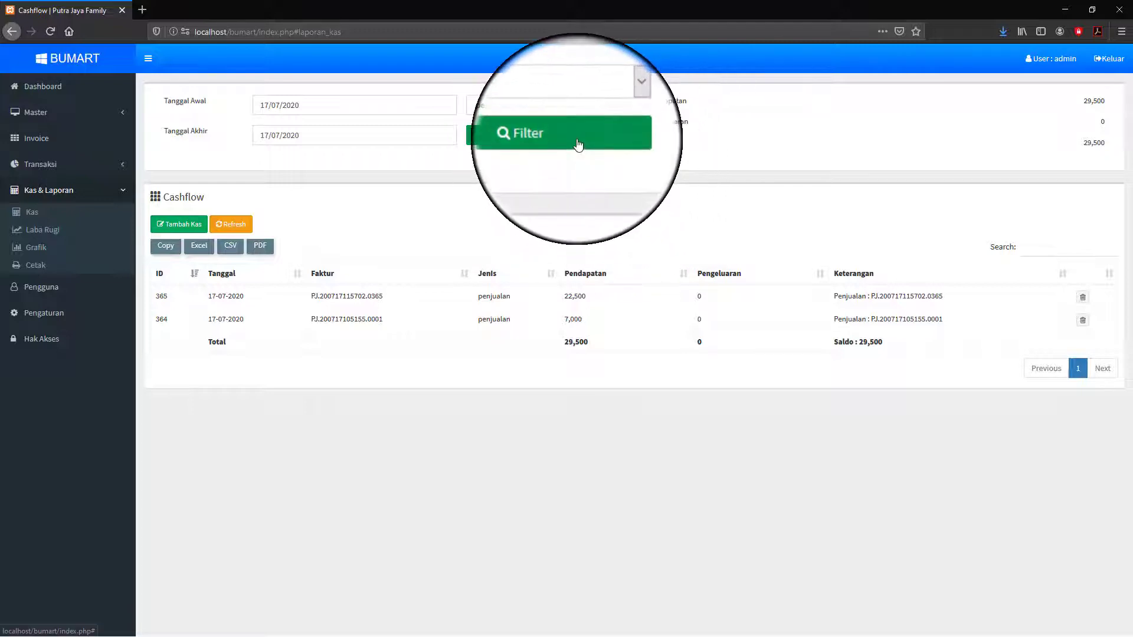
click(577, 145)
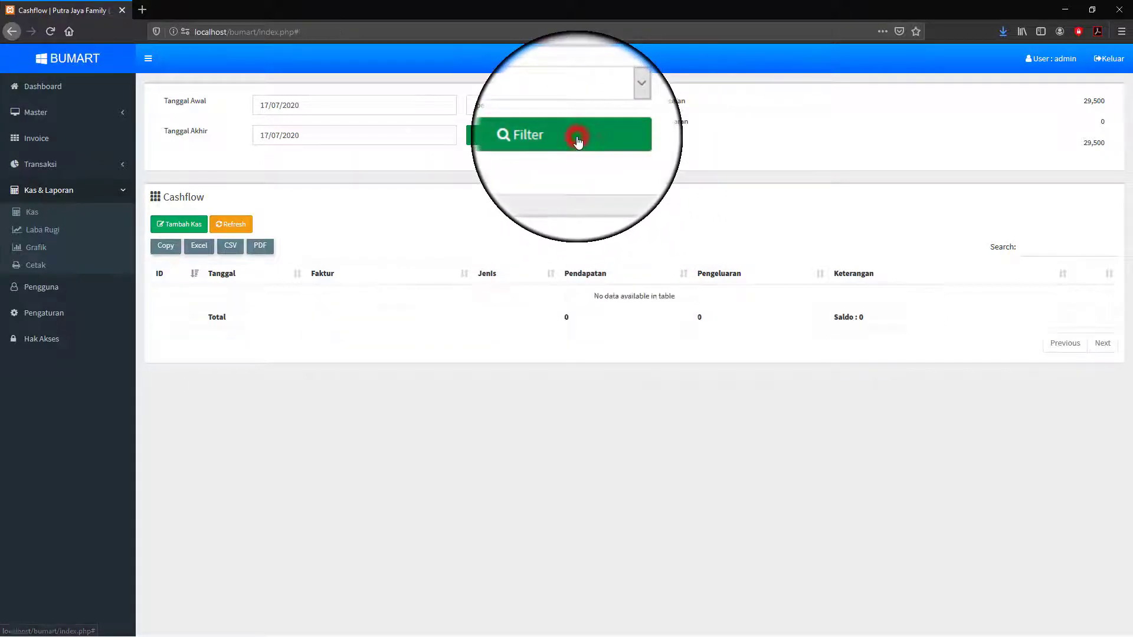
- Switch the type filter back to penjualan and start a new Tambah Kas entry
click(618, 105)
click(558, 142)
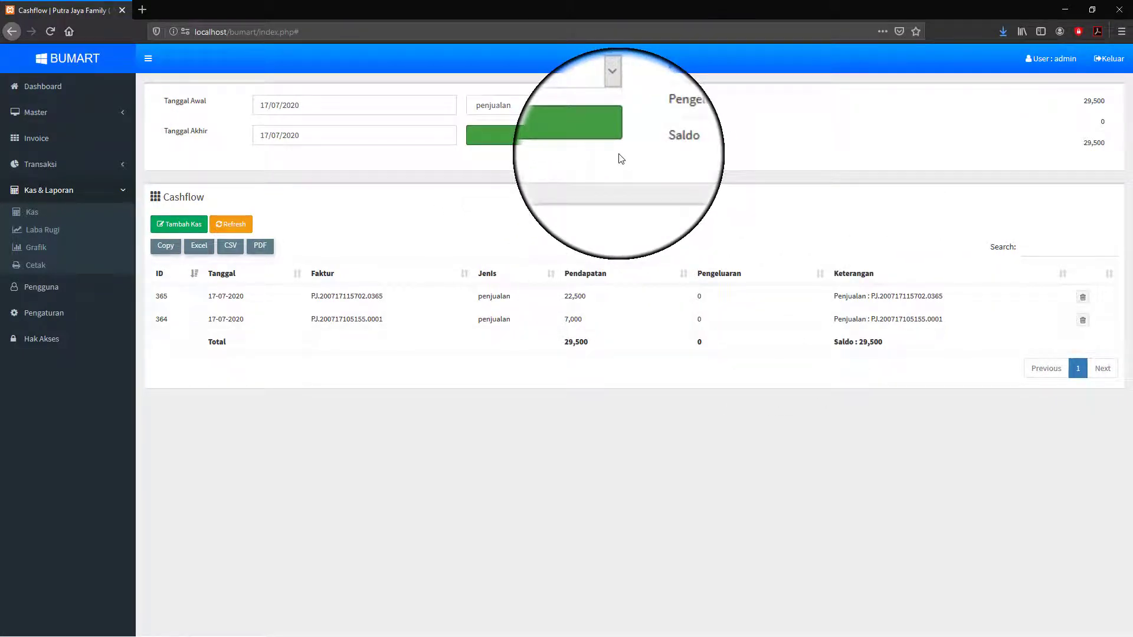
click(179, 224)
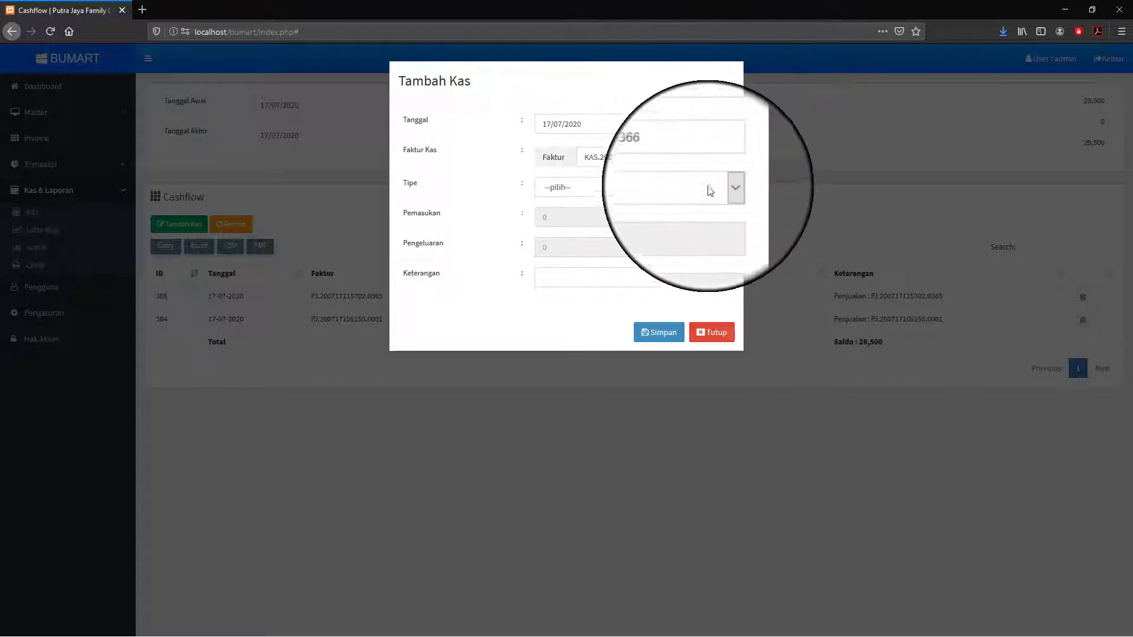
drag(594, 124, 530, 124)
click(608, 90)
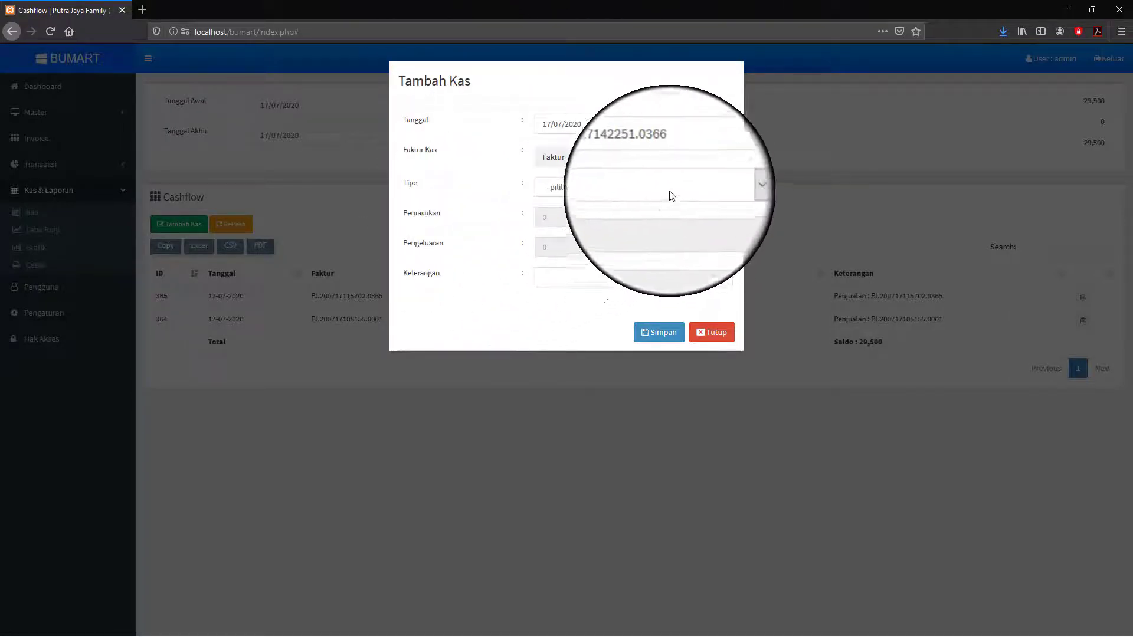
click(723, 189)
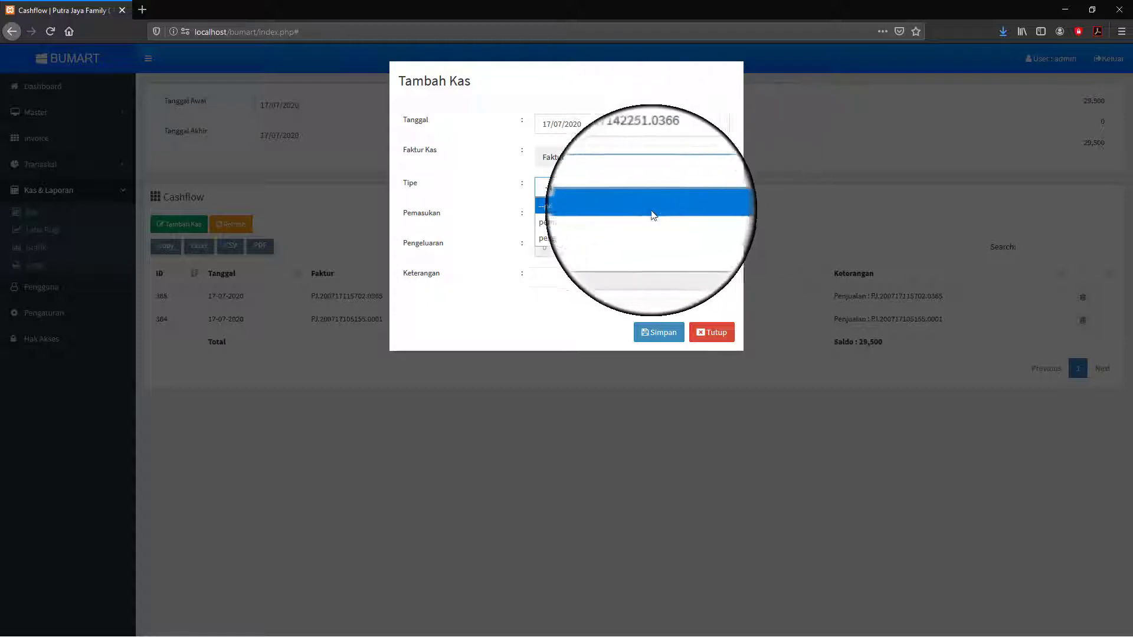
- Save a 10,000,000 pemasukan entry in the kas awal category described 'Modal Awal Toko'
click(604, 221)
click(605, 222)
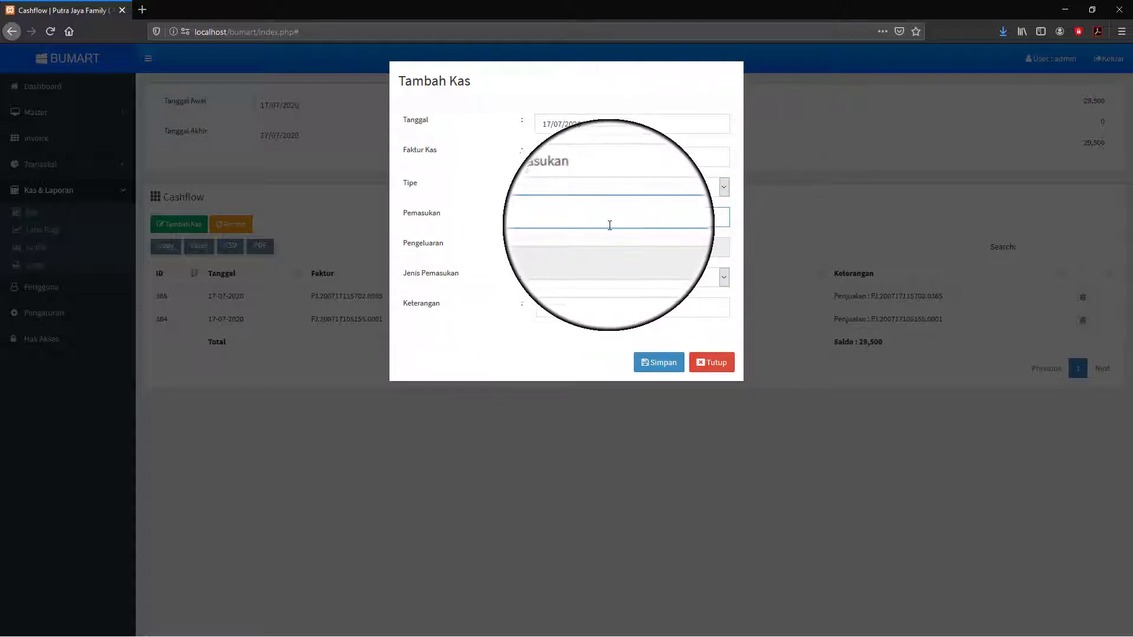
click(556, 216)
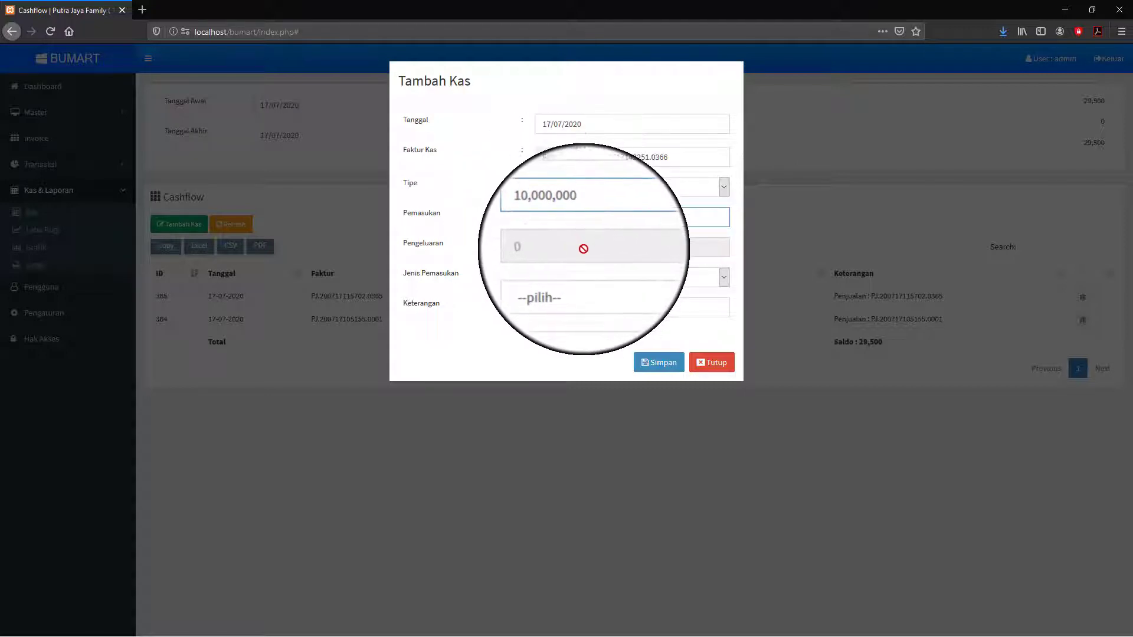
click(627, 278)
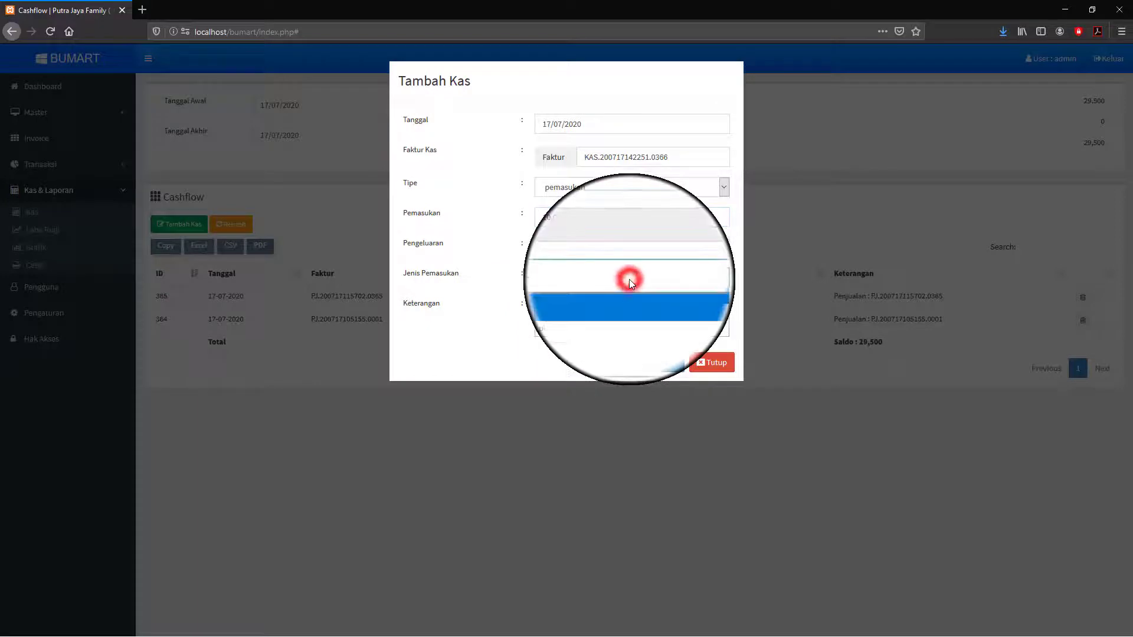
click(564, 313)
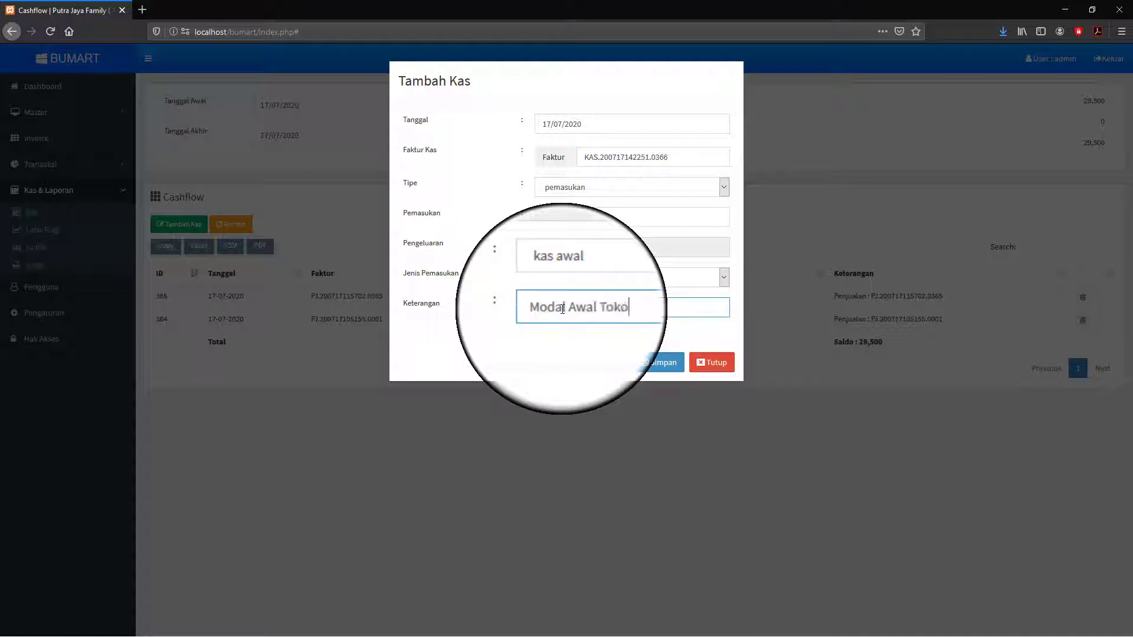
click(661, 363)
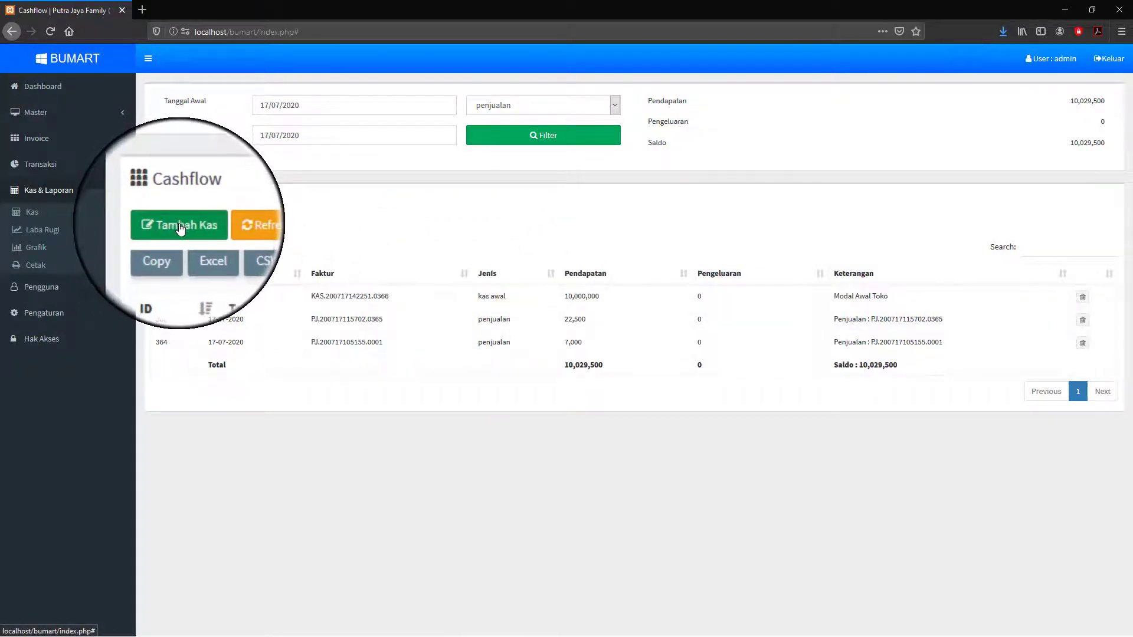
- Start a new 3,000,000 pengeluaran cash entry in the biaya category
click(380, 213)
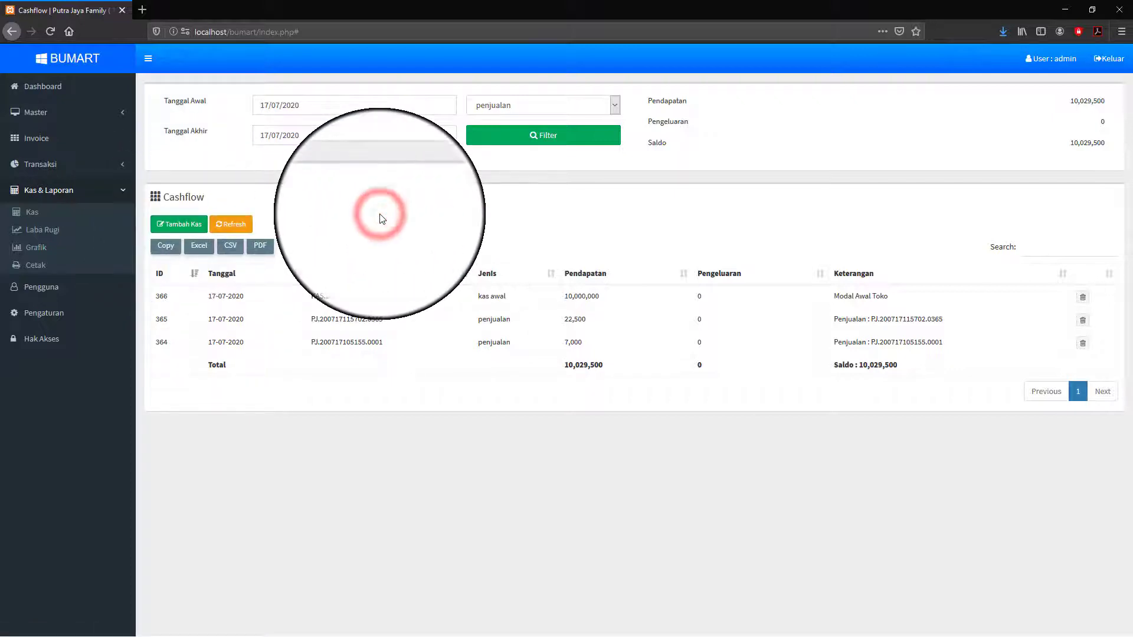
click(180, 224)
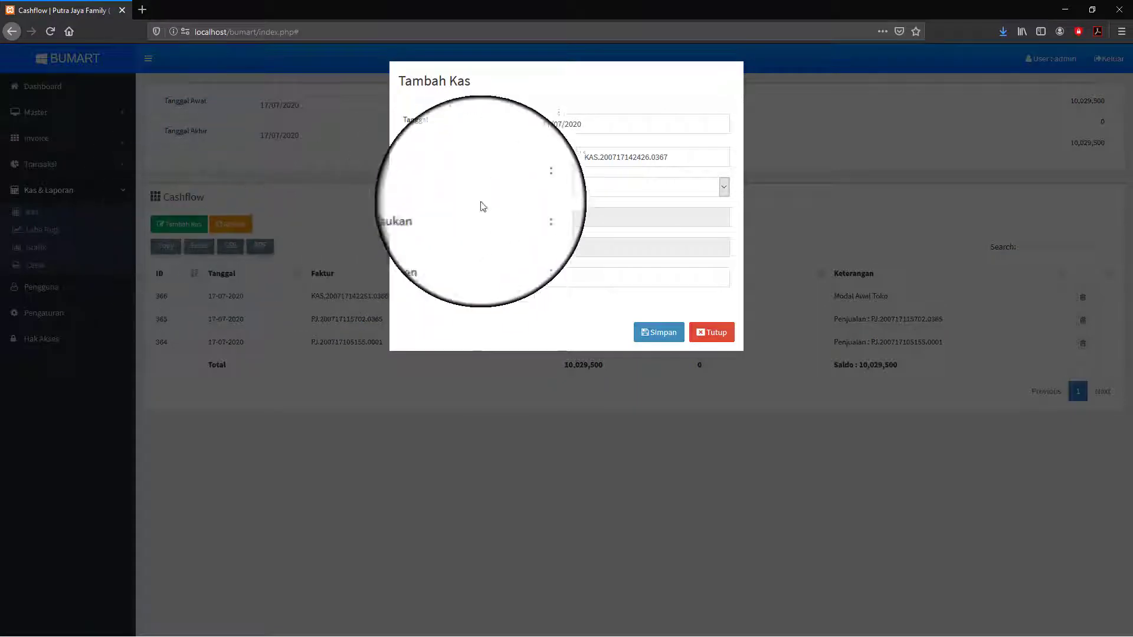
click(724, 187)
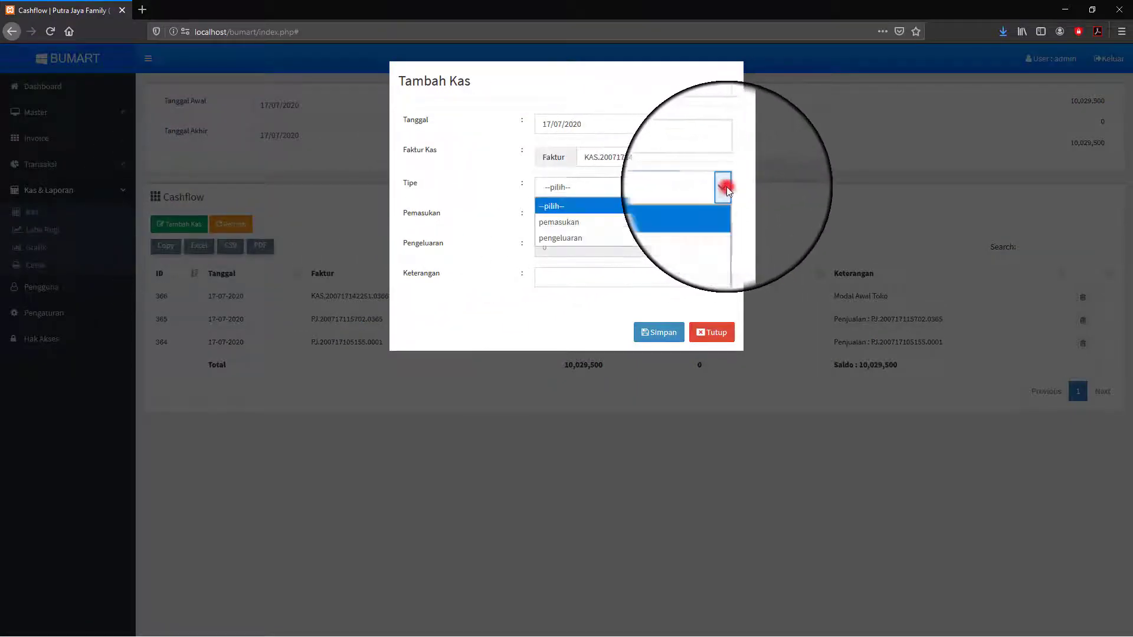
click(596, 235)
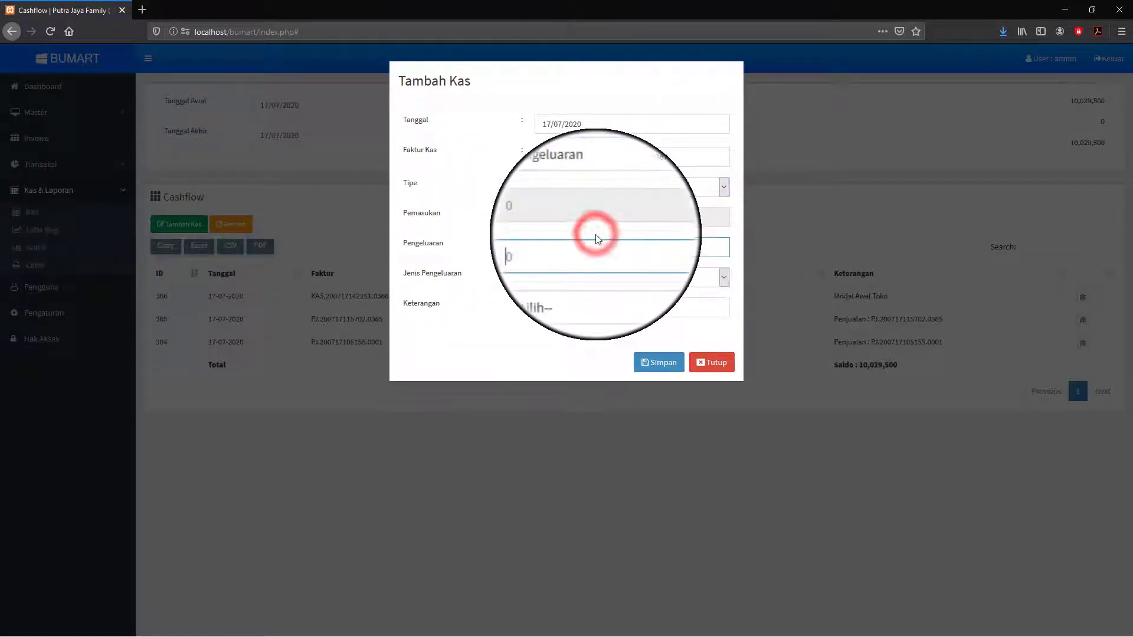
click(577, 245)
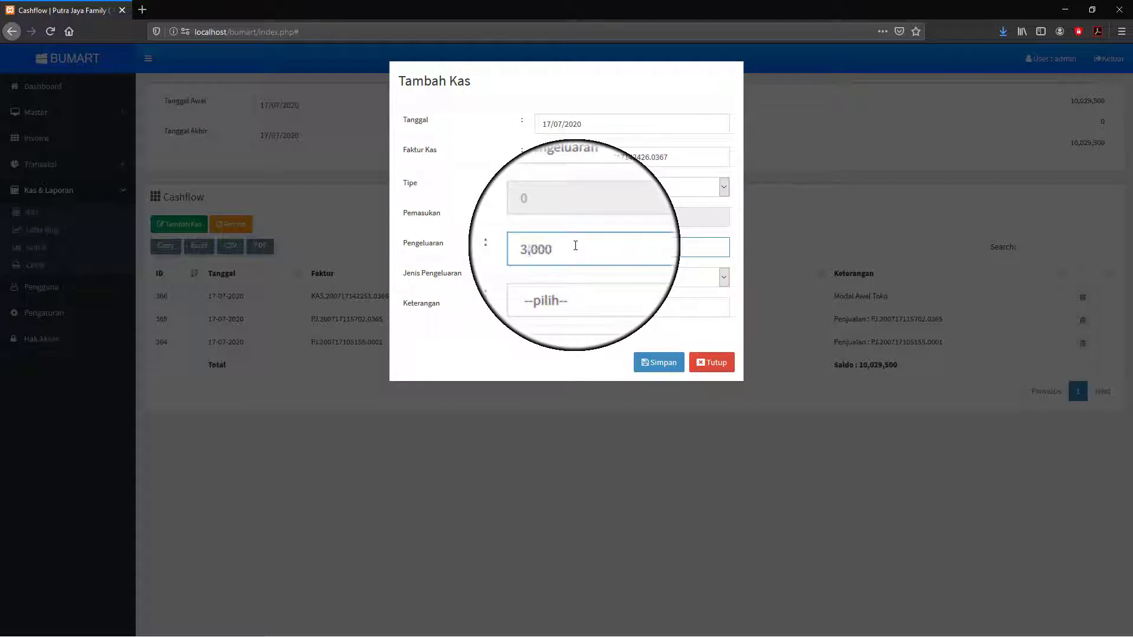
click(726, 281)
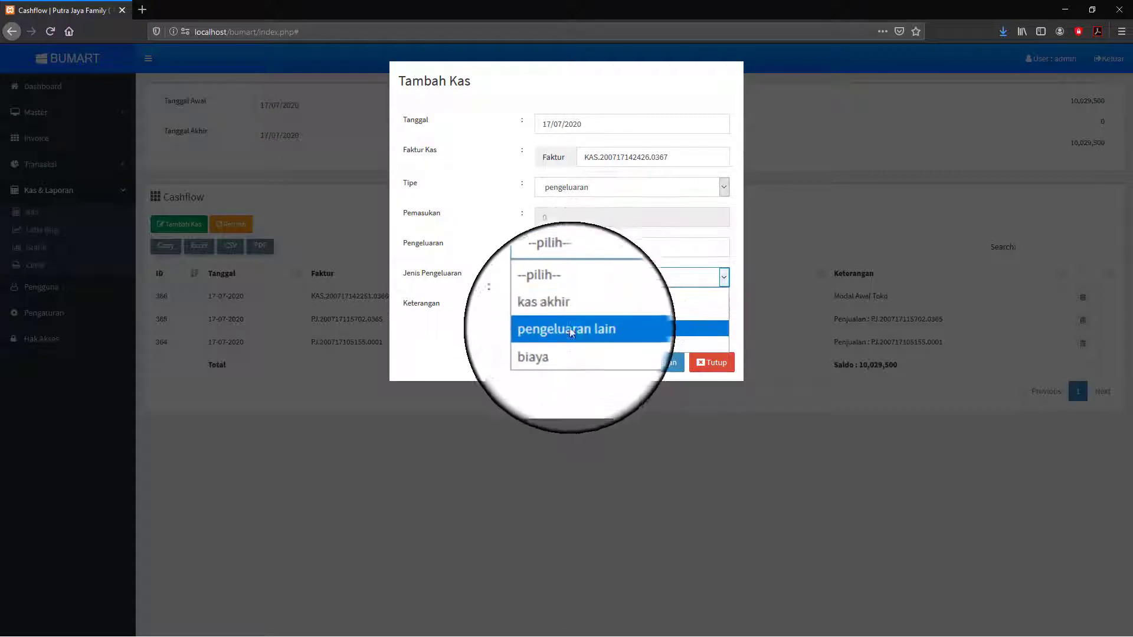
click(558, 345)
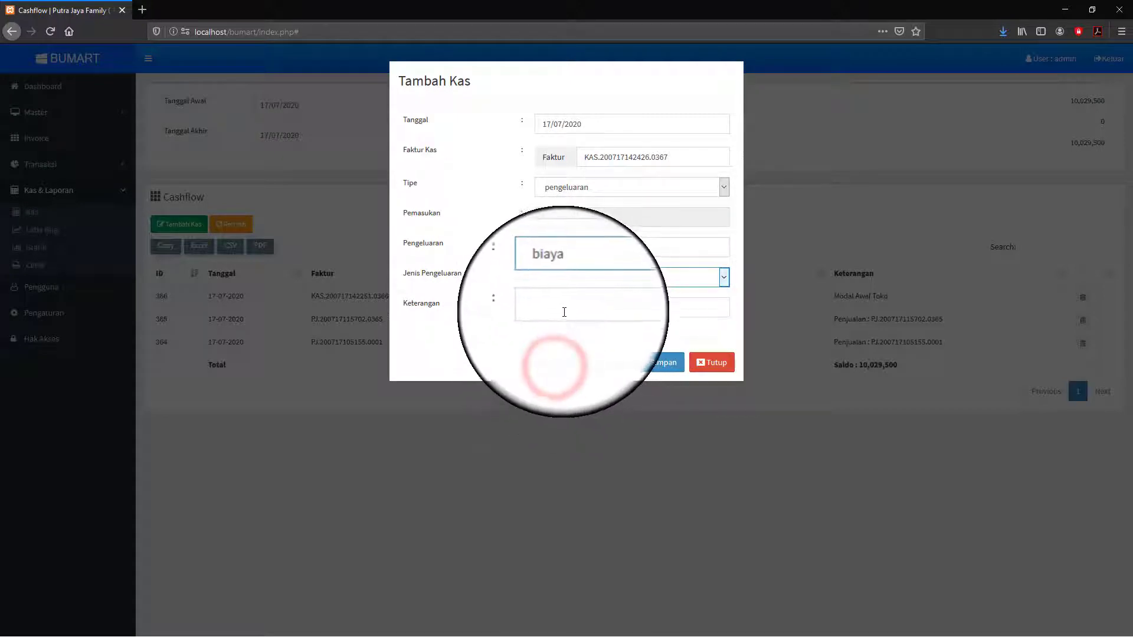
- Describe it as 'Belanja Rak Pajangan', correcting the 'Belanaja' typo, and save it
click(561, 306)
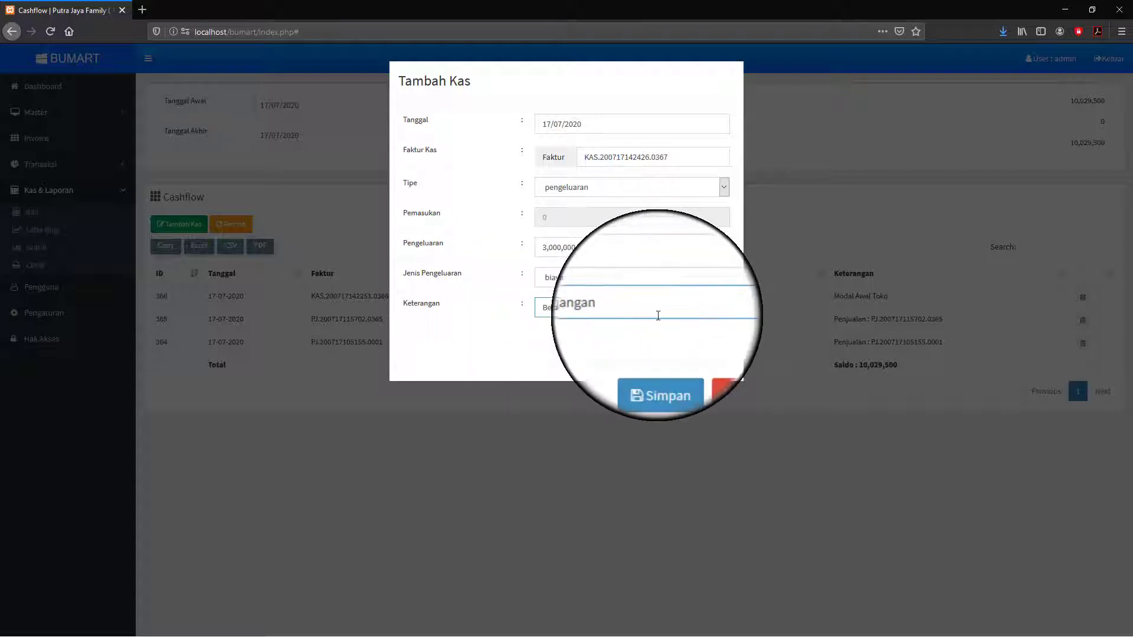
click(568, 302)
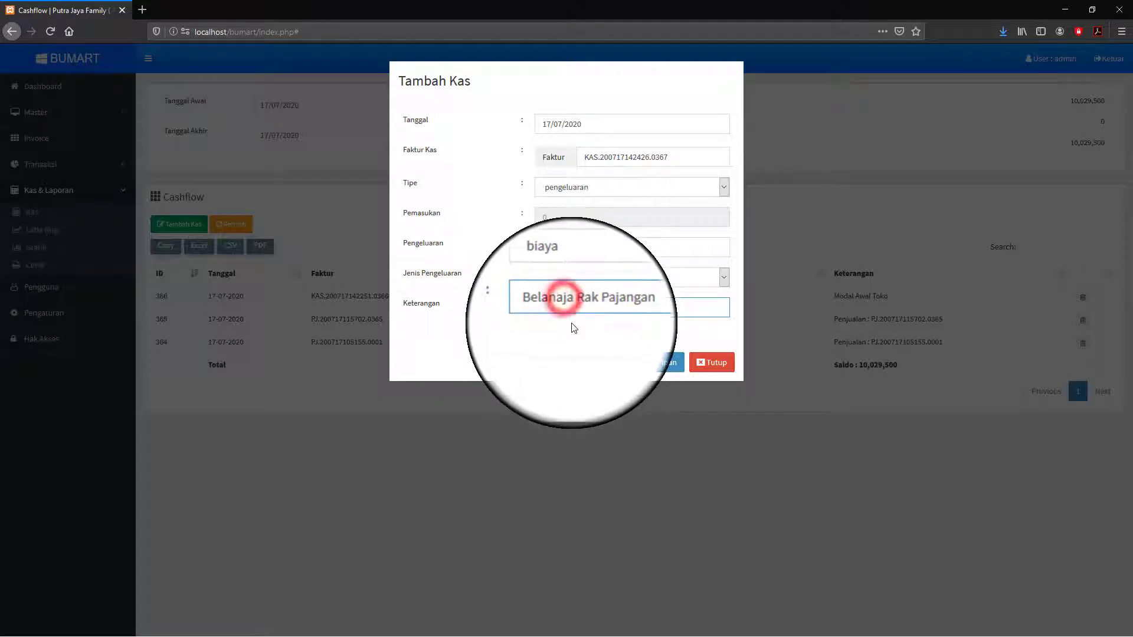
key(BackSpace)
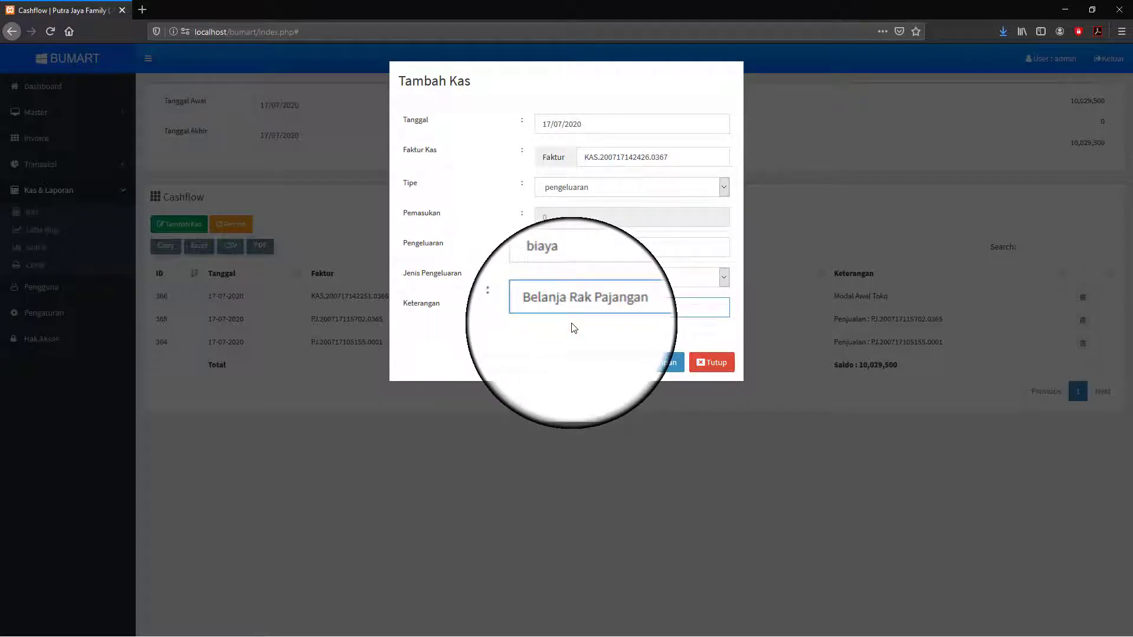
click(663, 363)
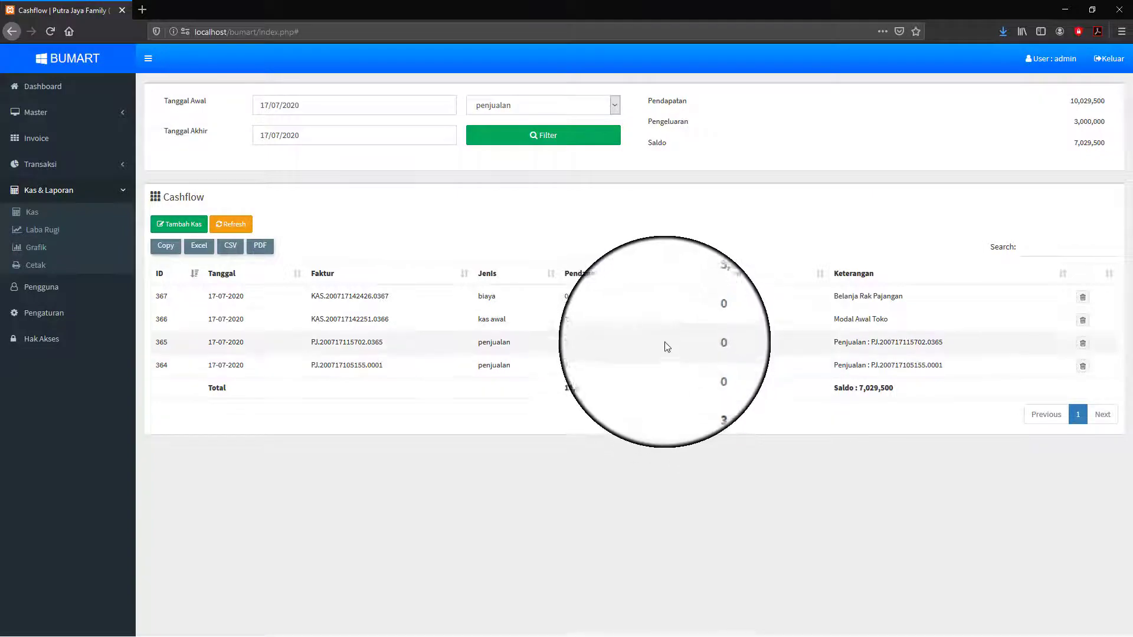
- Save a 50,000 pengeluaran entry in the biaya category described 'Transport belanja'
click(176, 224)
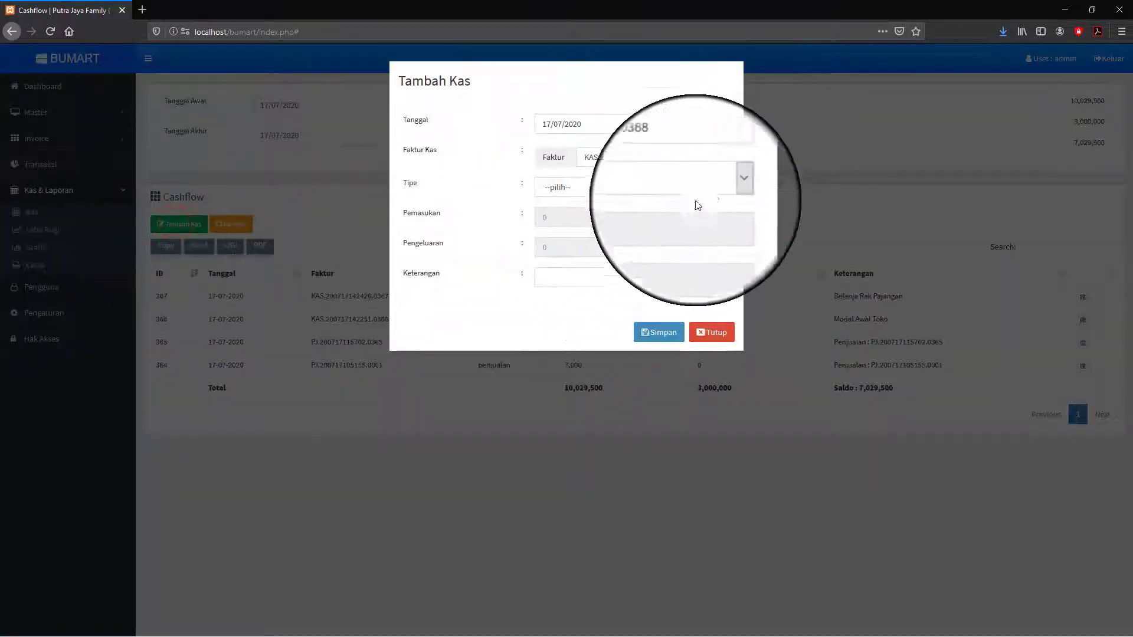
click(723, 188)
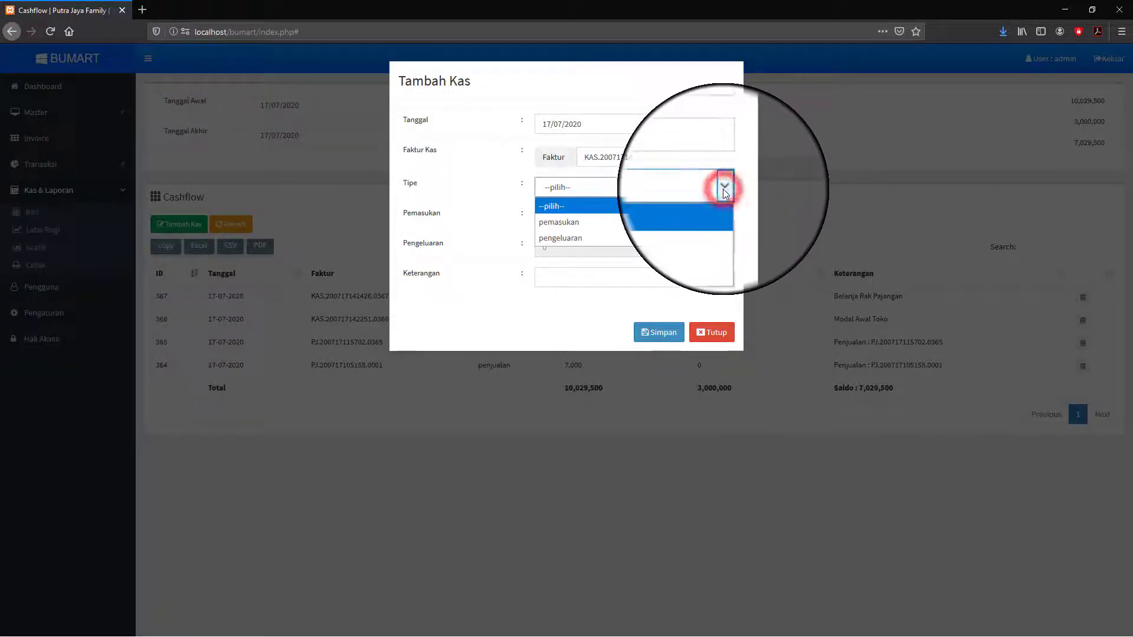
click(582, 238)
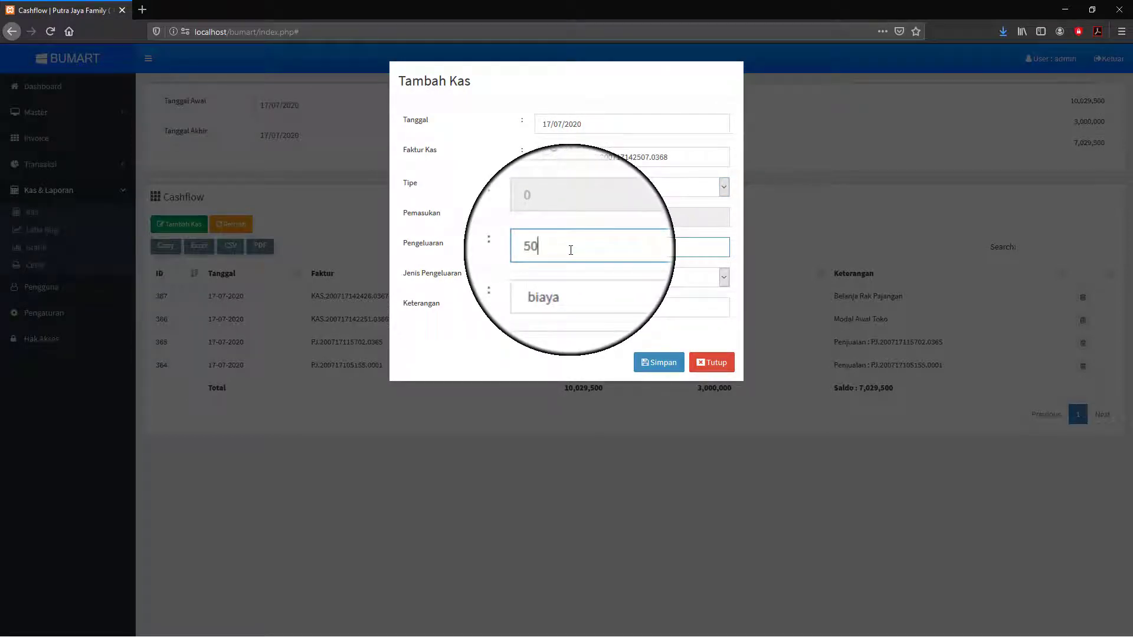
click(724, 277)
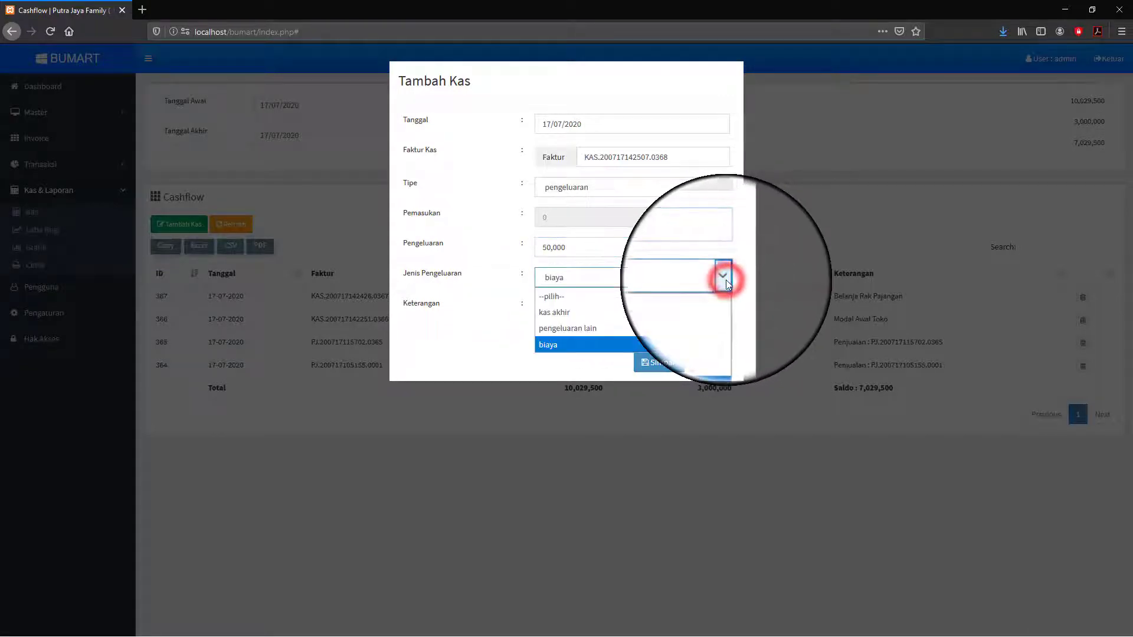
click(564, 342)
click(564, 306)
text(Transport)
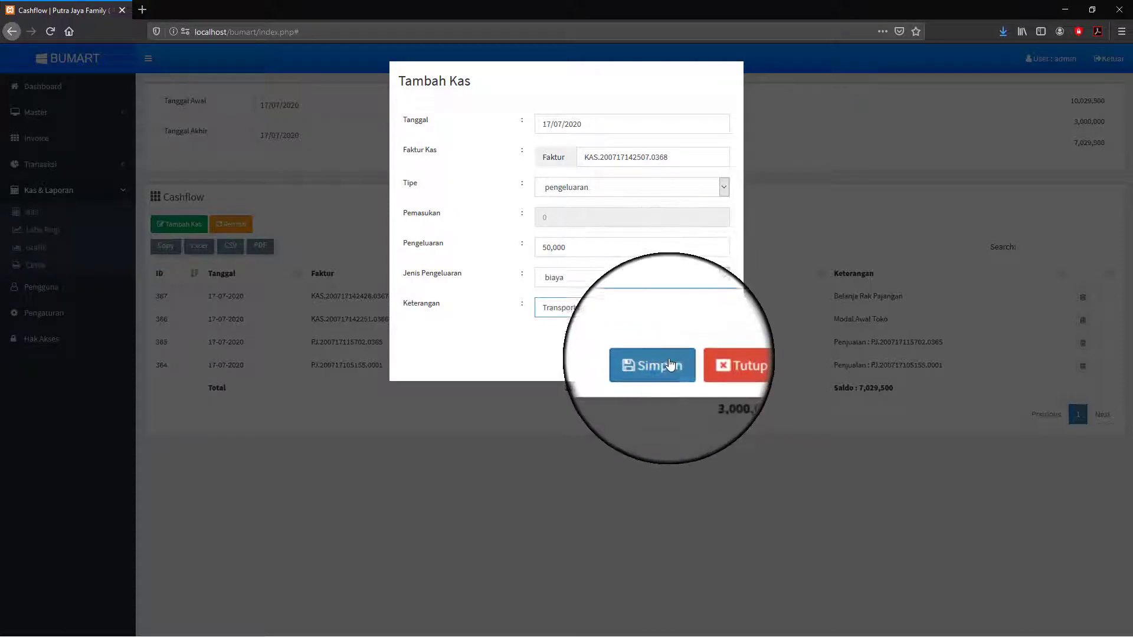
click(664, 361)
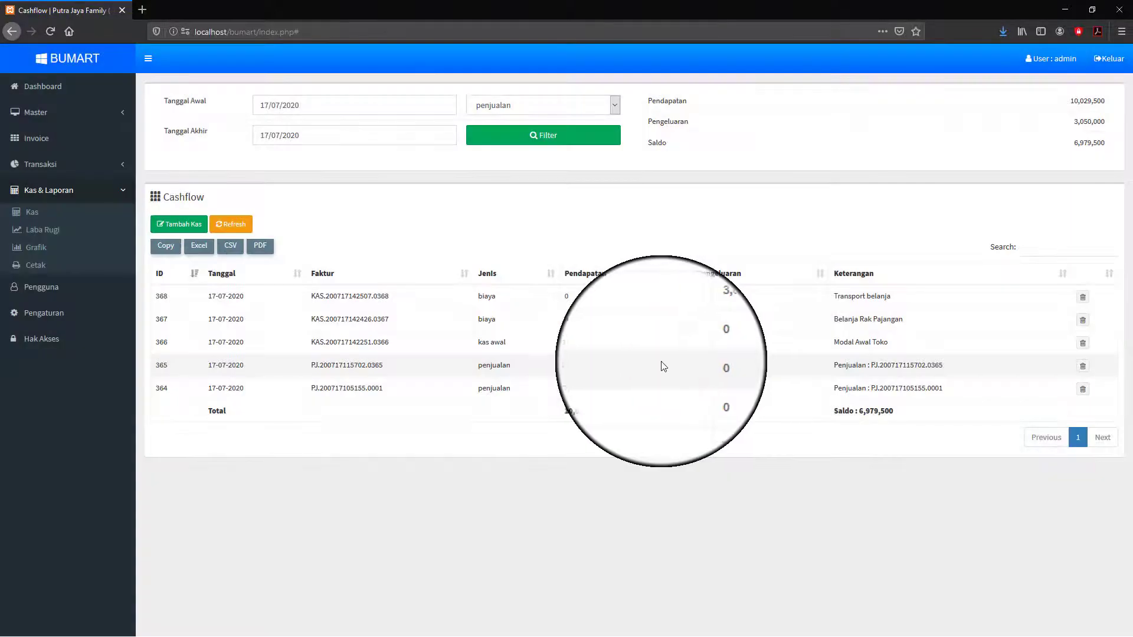
- Save a 25,000 pengeluaran entry in the biaya category described 'Biaya konsumsi'
click(180, 224)
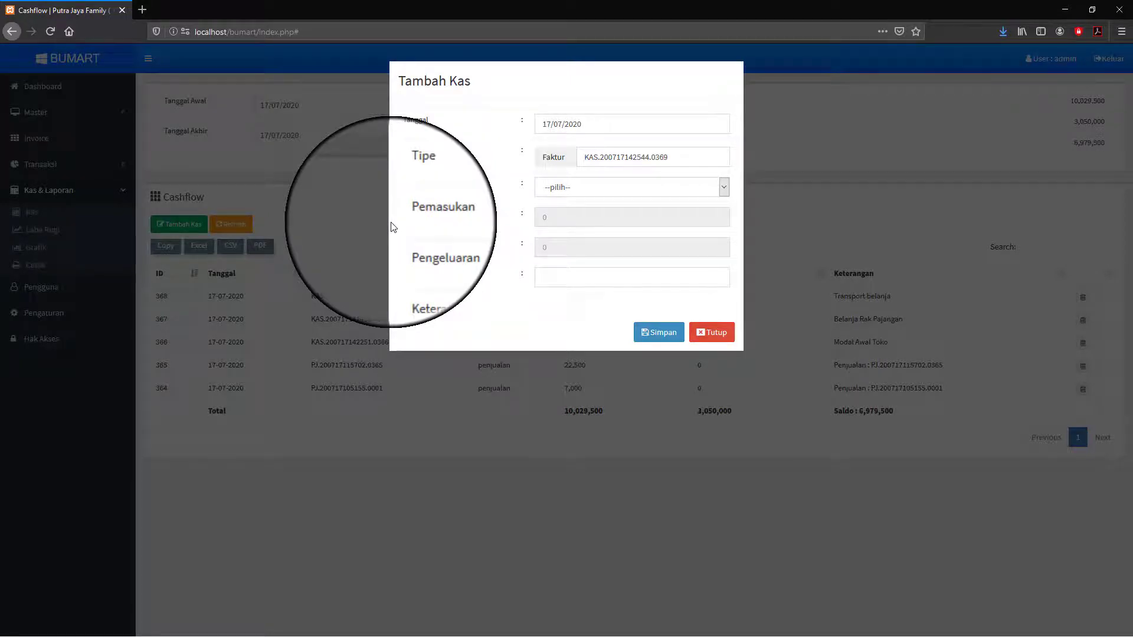
click(724, 188)
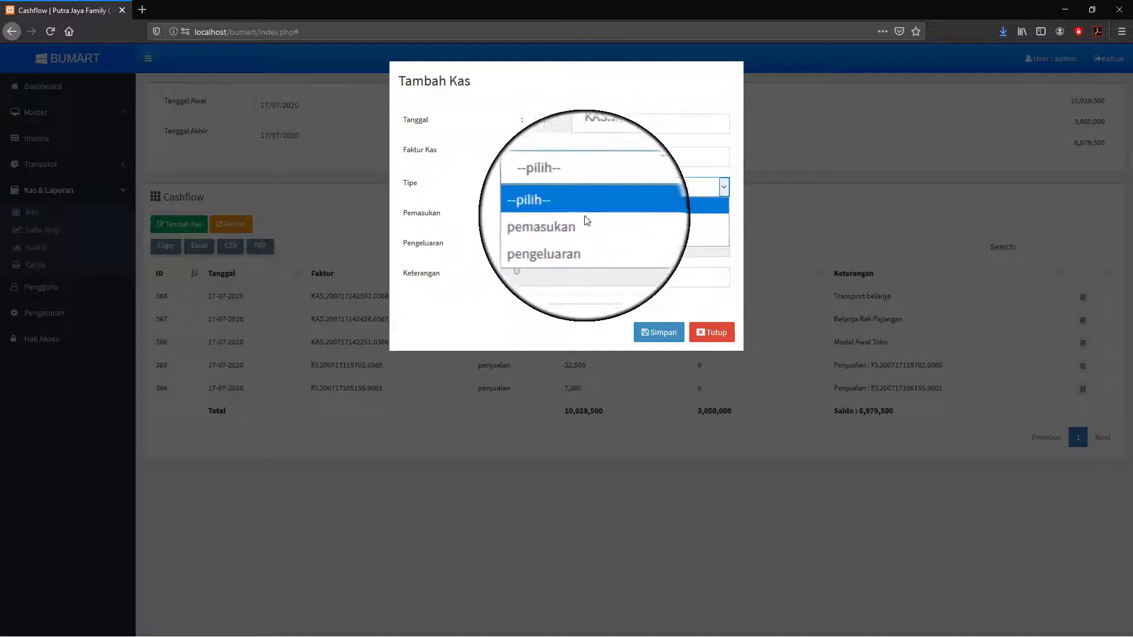
click(579, 238)
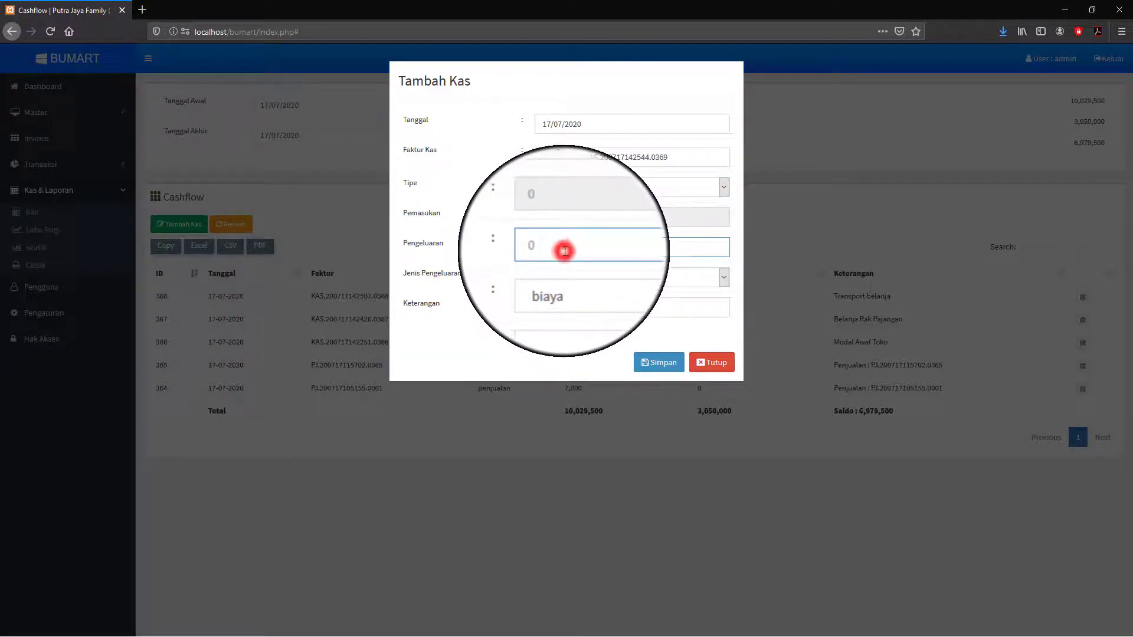
click(565, 251)
click(671, 281)
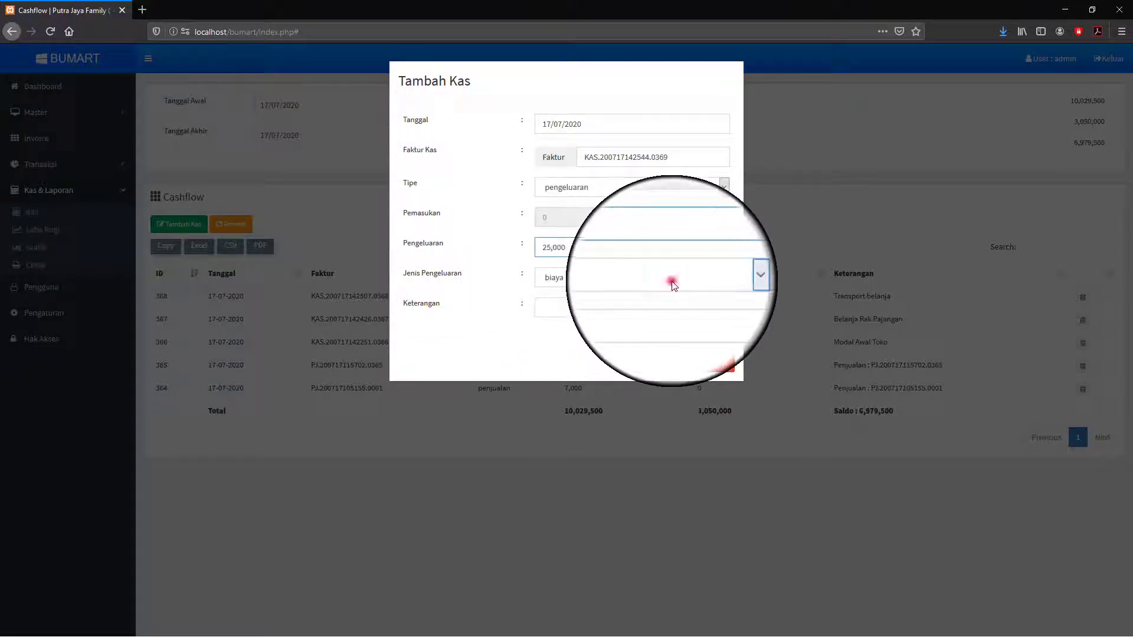
click(580, 307)
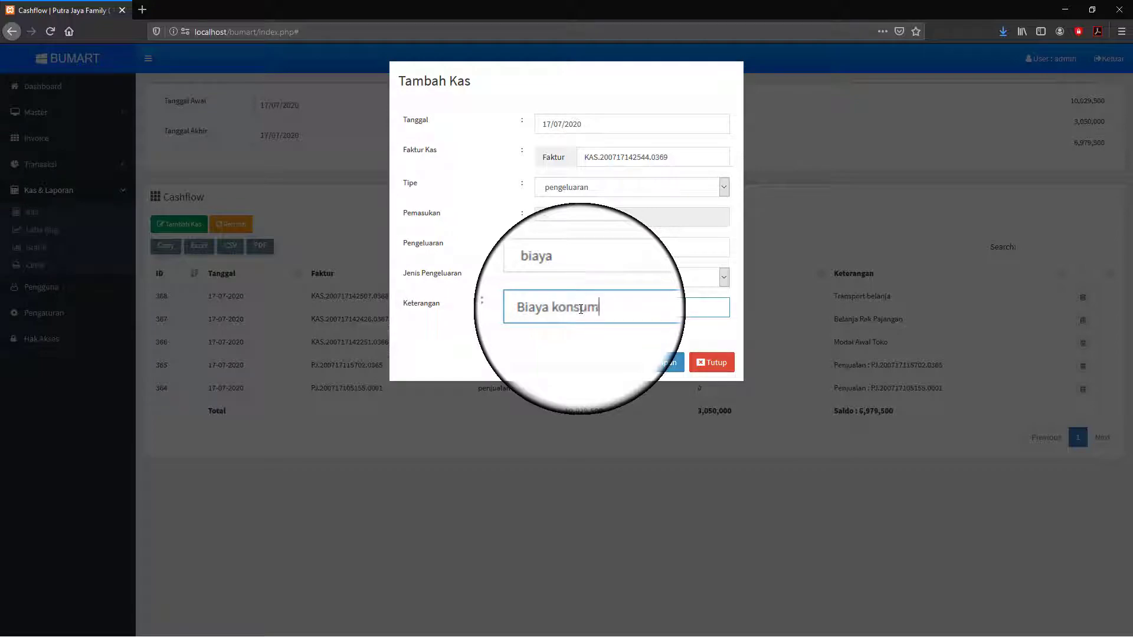
click(664, 368)
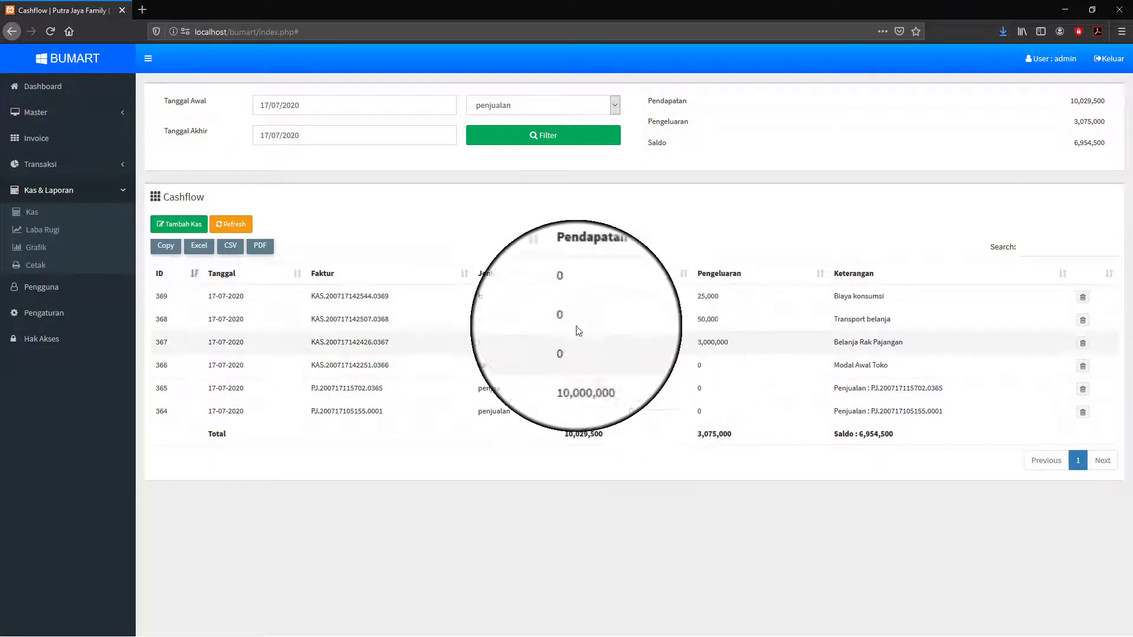
- Save a 5,000 pengeluaran entry in the pengeluaran lain category described 'Parkir Mobil'
click(183, 224)
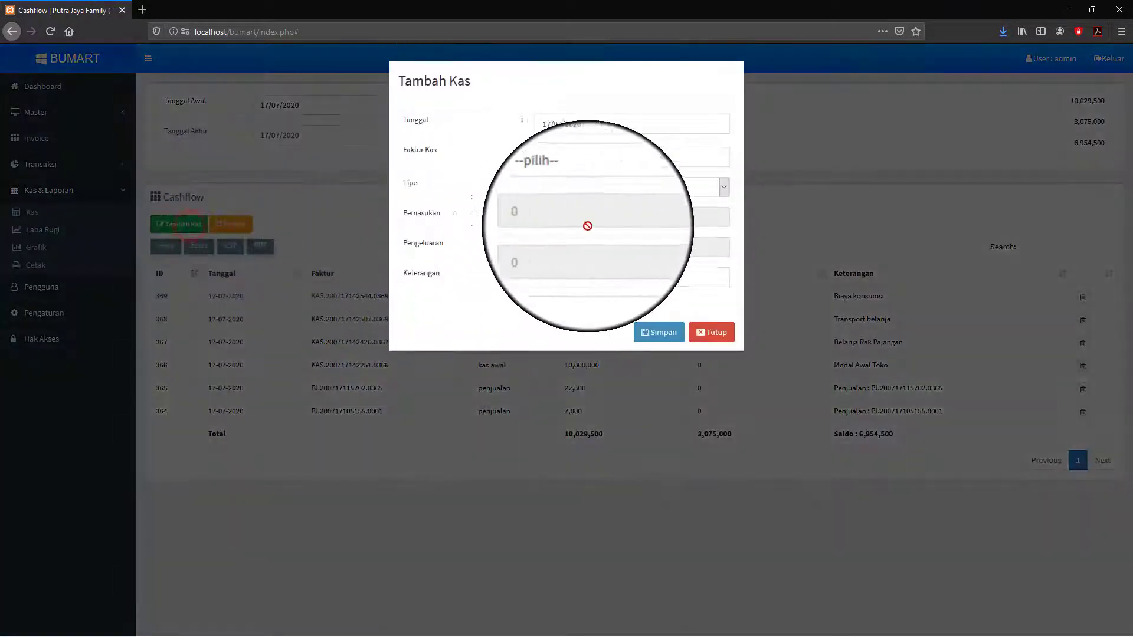
click(724, 186)
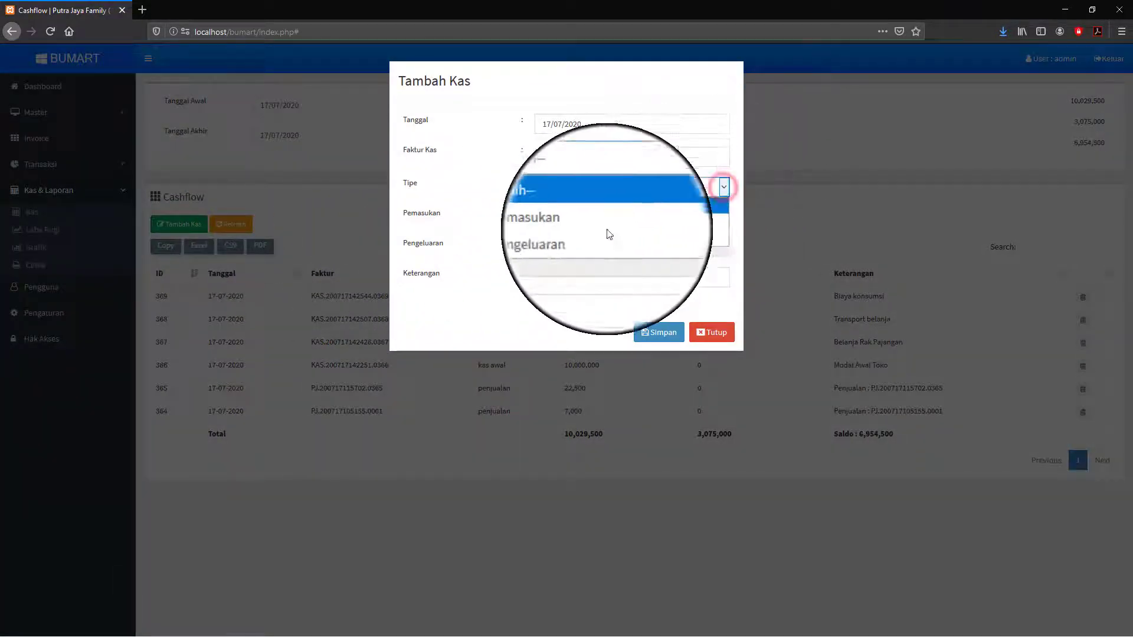
click(587, 238)
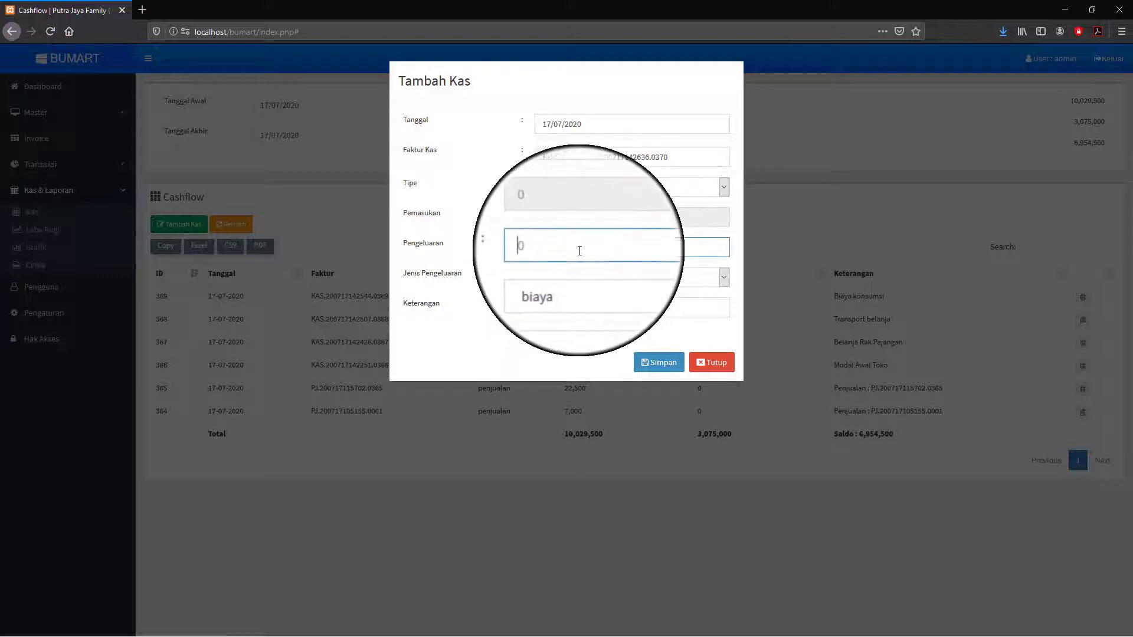
text(5,000)
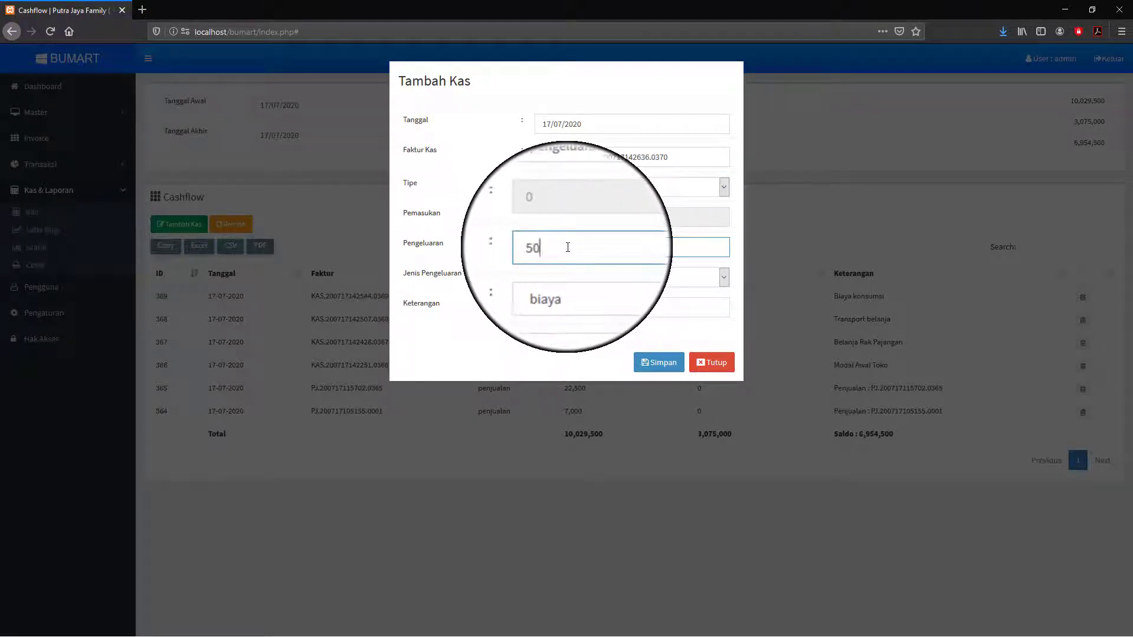
click(592, 279)
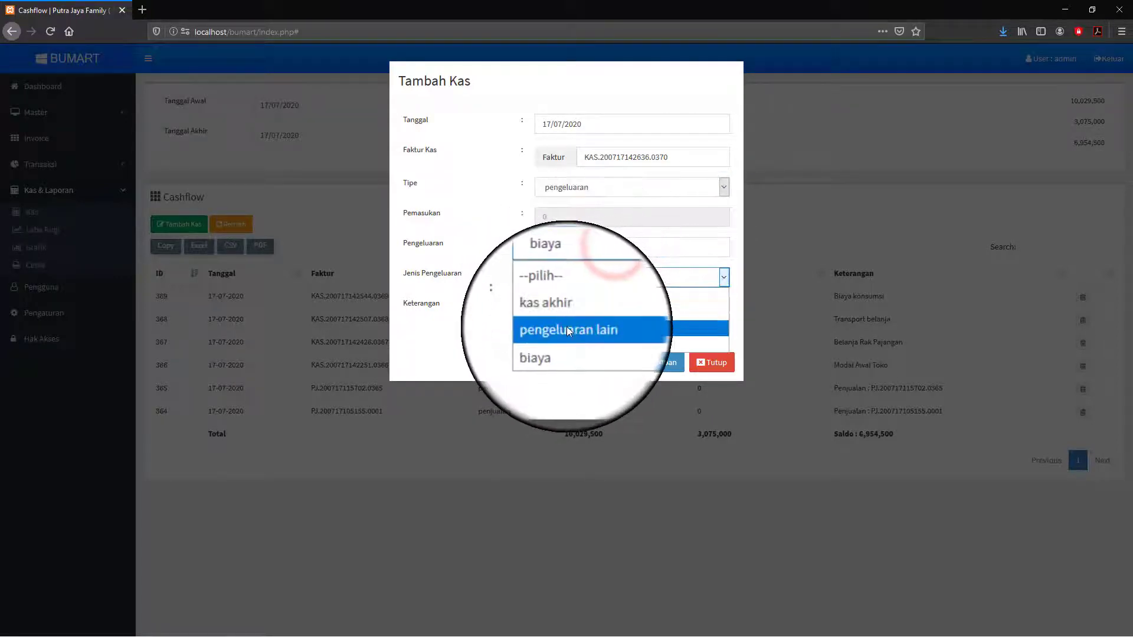
click(569, 342)
click(562, 307)
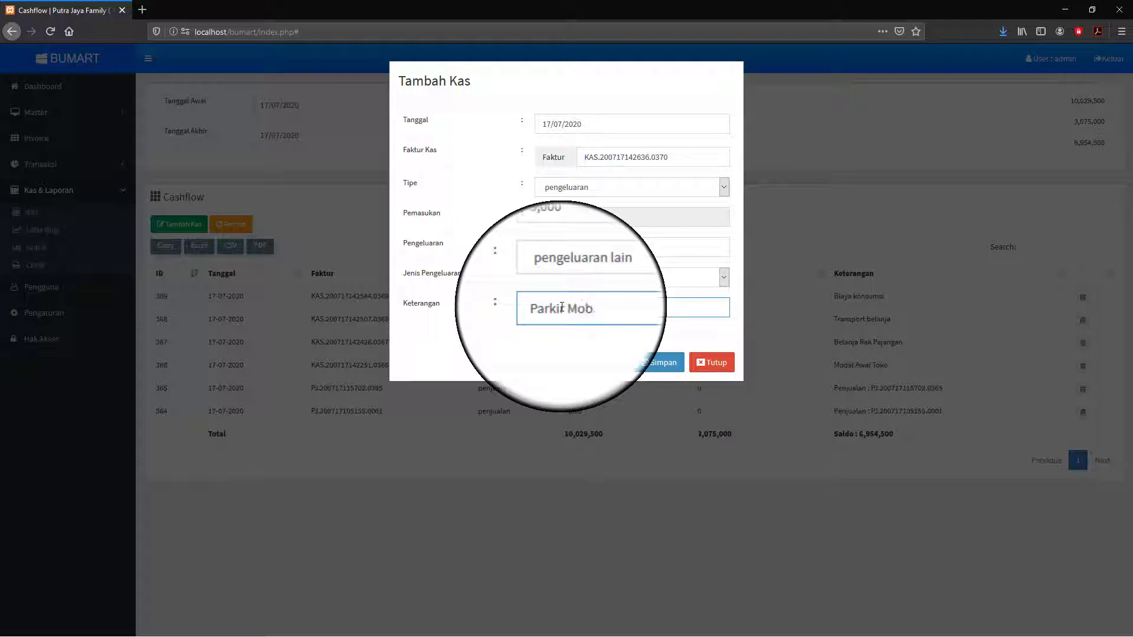
click(663, 363)
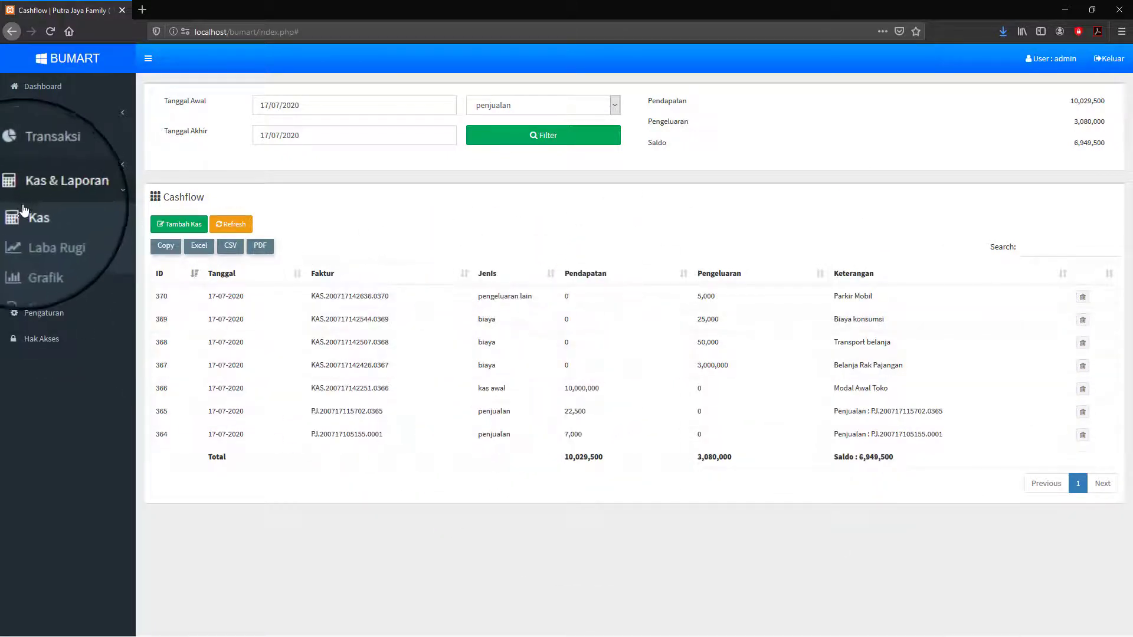
- Expand Transaksi in the sidebar and go to the Pembelian purchases page
click(52, 171)
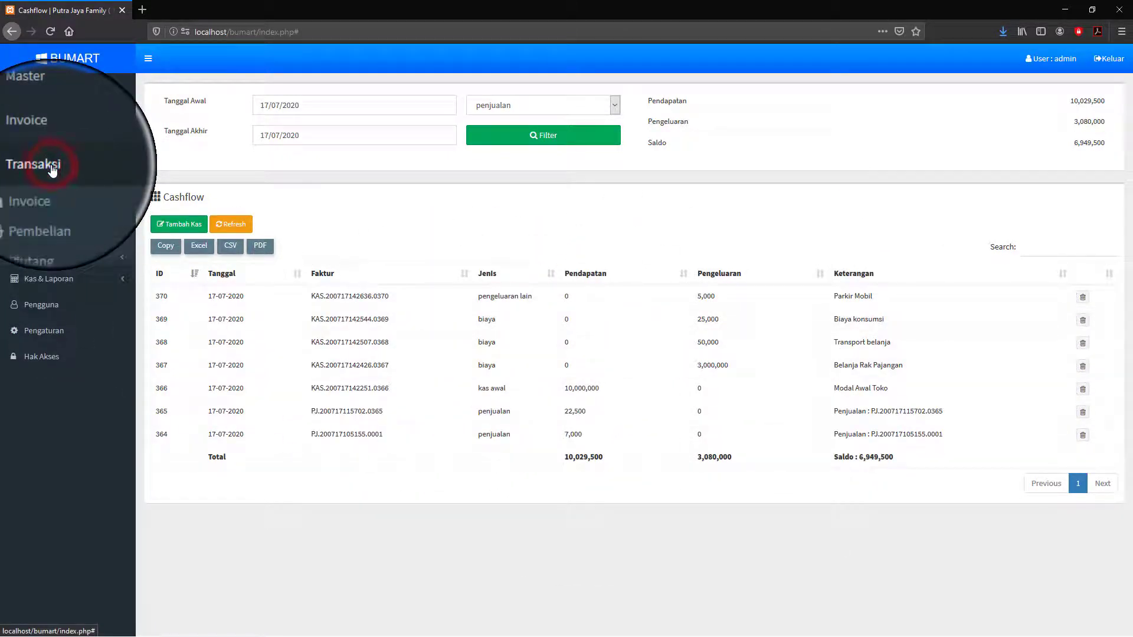
click(52, 171)
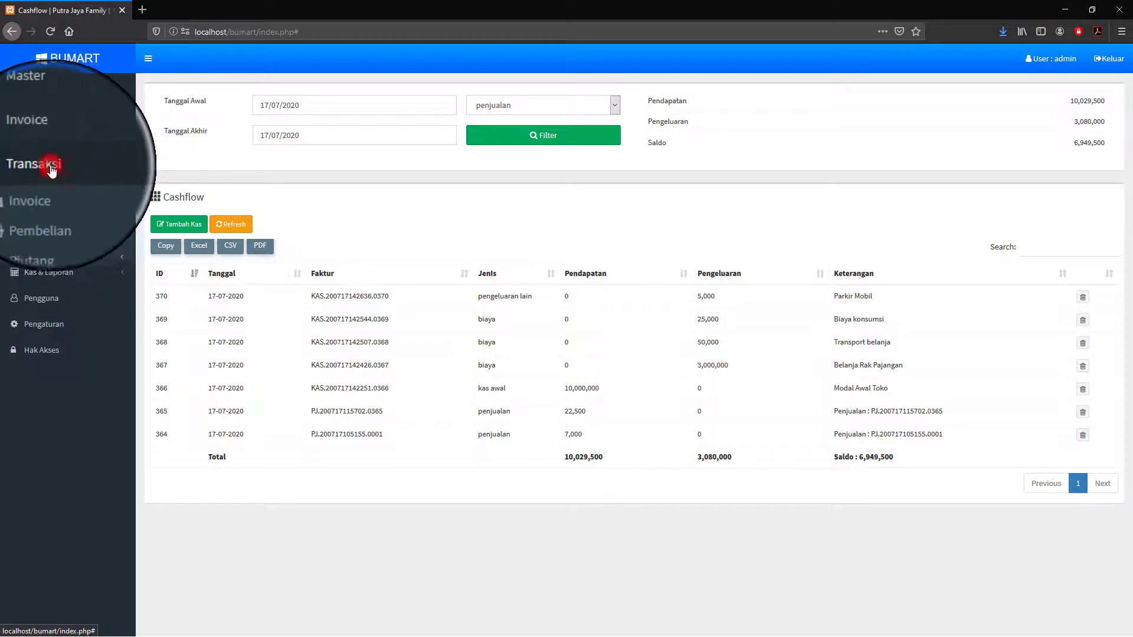
click(52, 170)
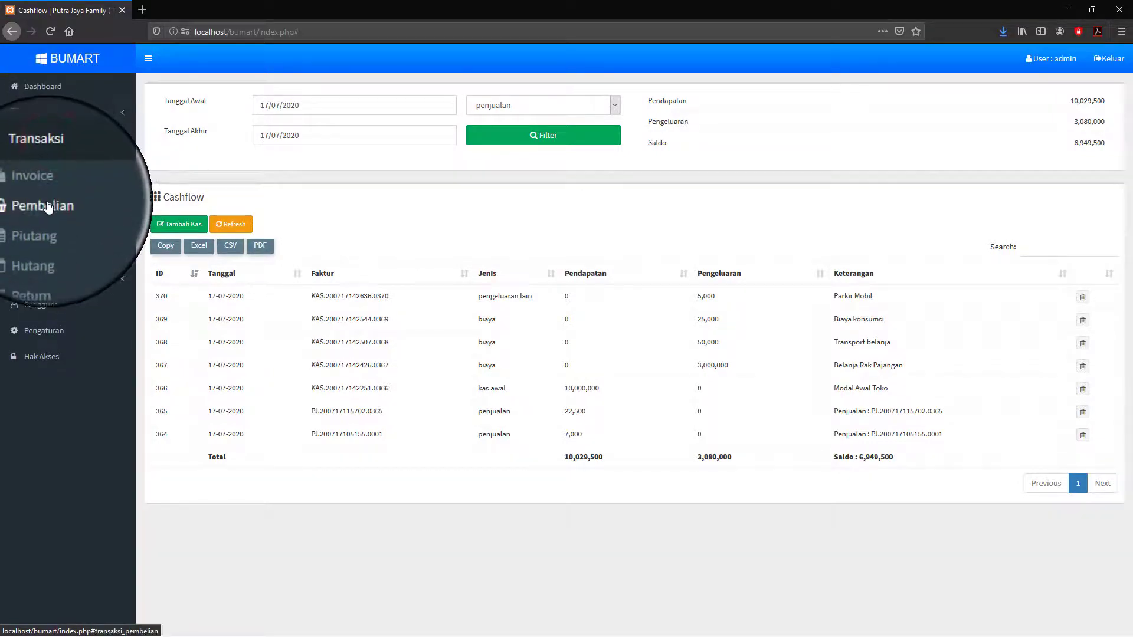
click(47, 206)
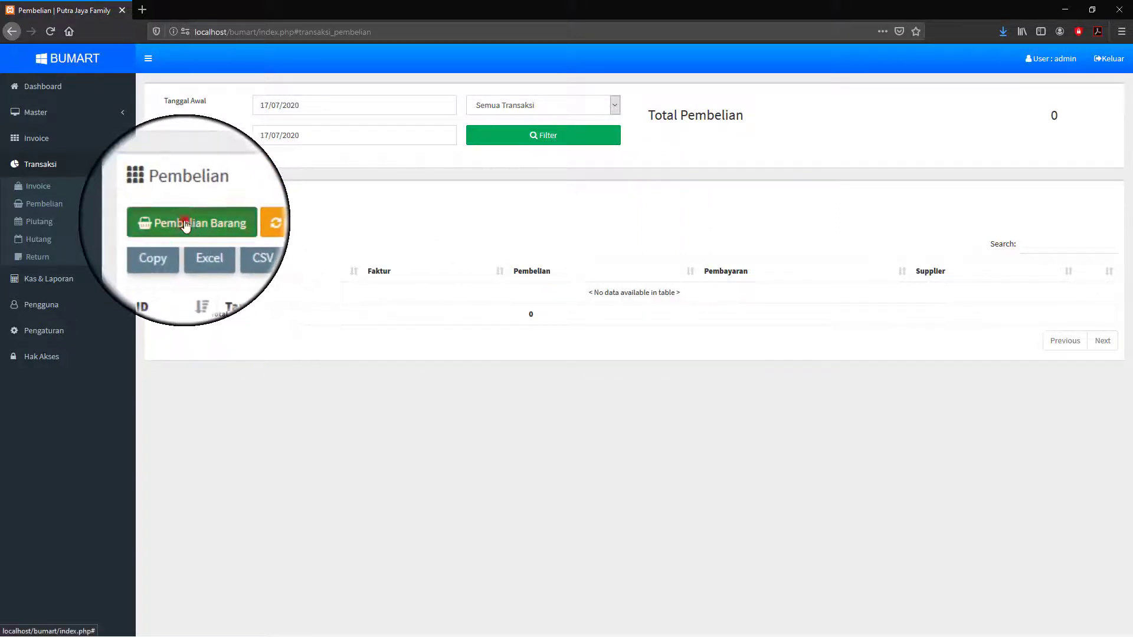
- Start a Pembelian Barang transaction and pick Unilever from the supplier list
click(186, 224)
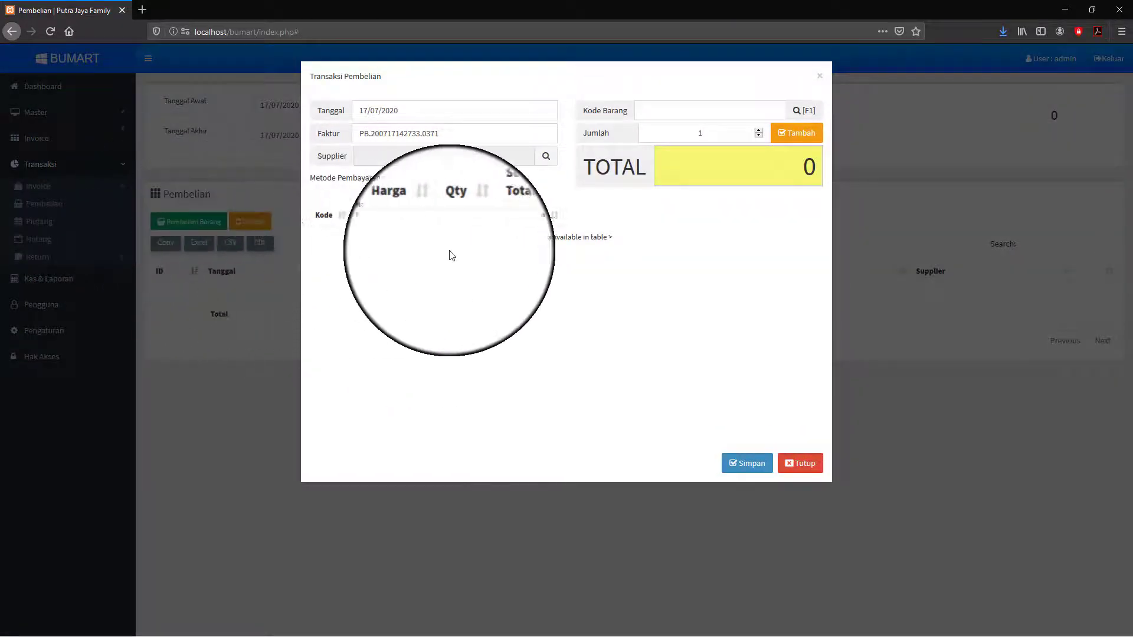
click(544, 157)
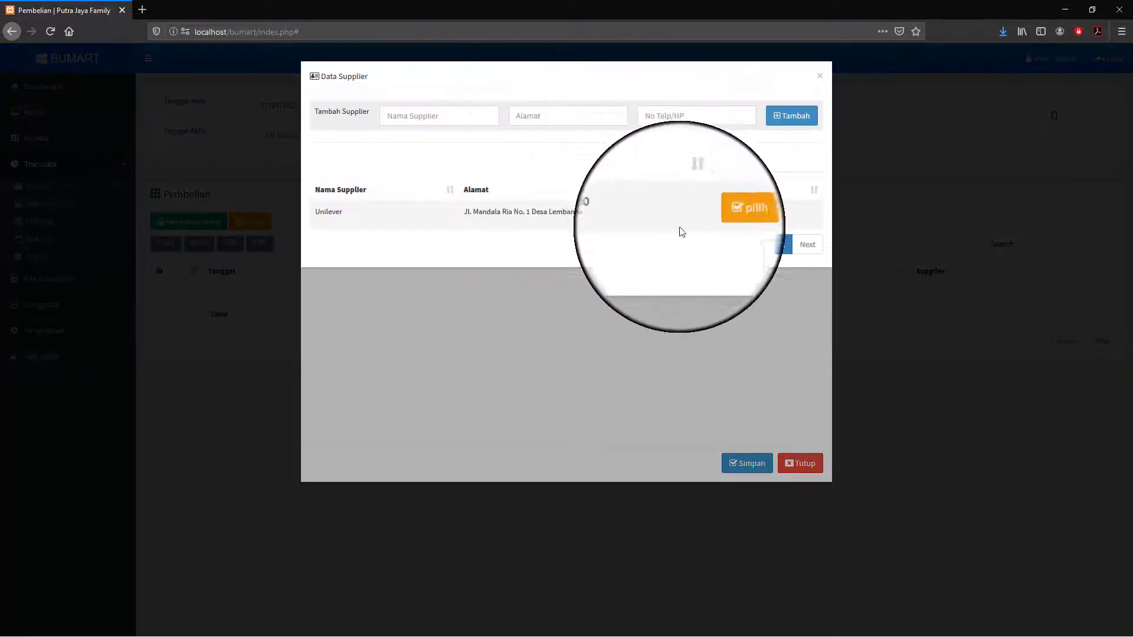
click(401, 116)
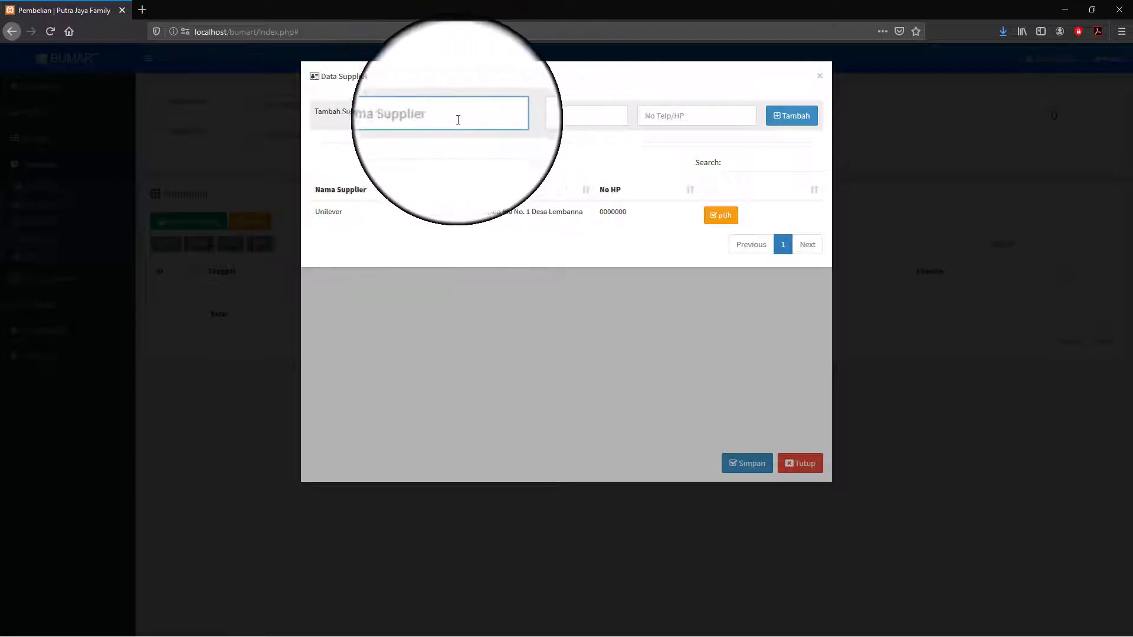
click(530, 119)
click(645, 118)
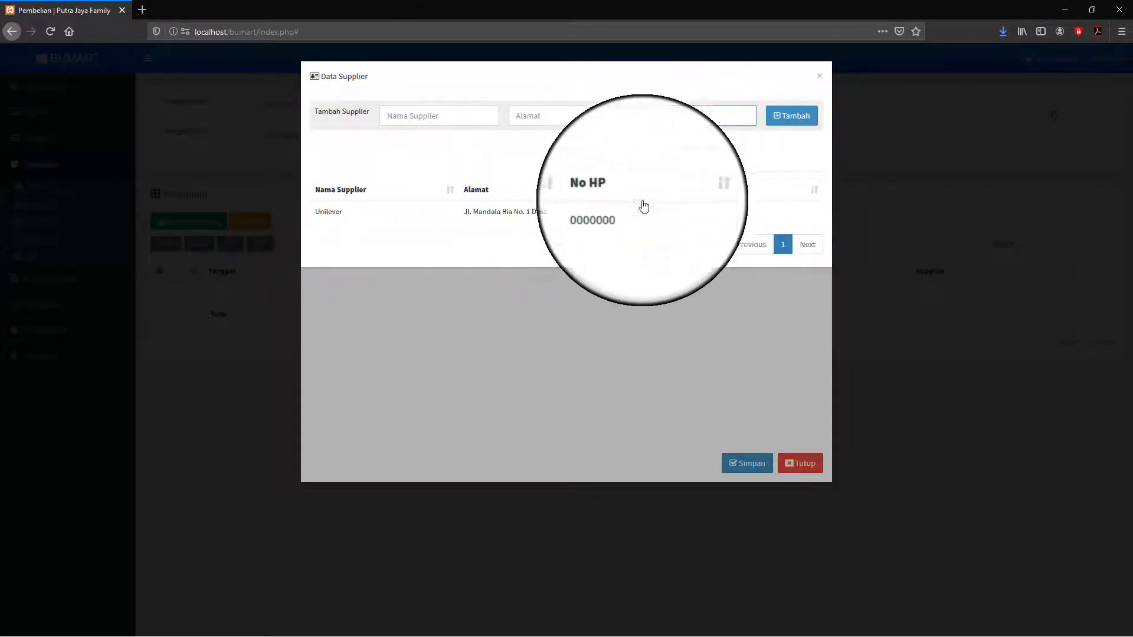
click(724, 217)
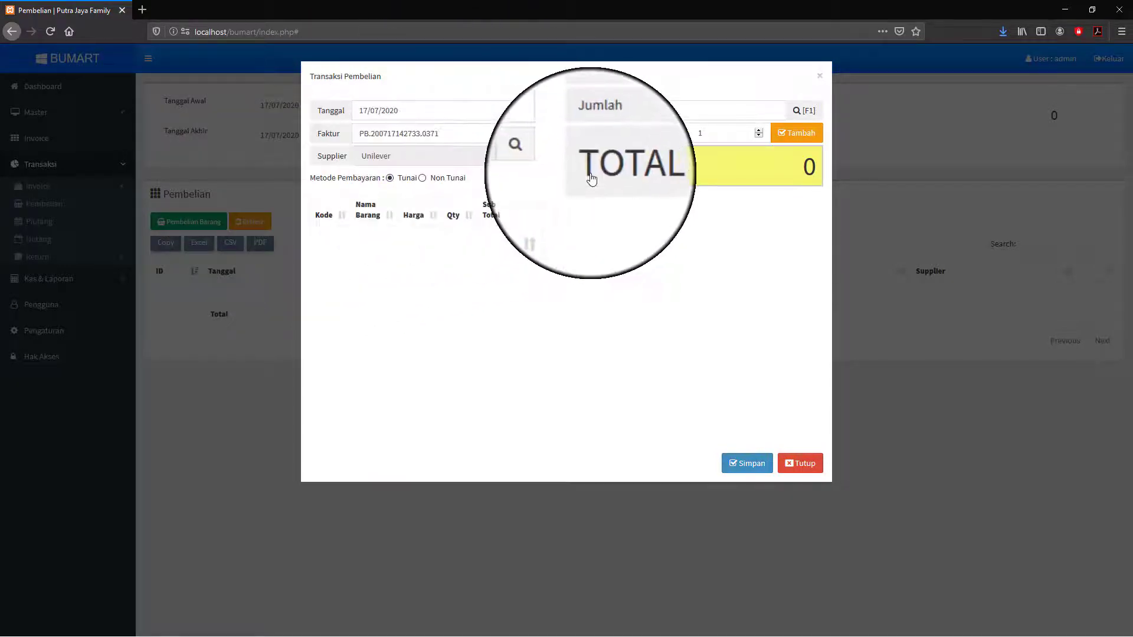
- Search the purchase item list for 'Gl'
click(728, 109)
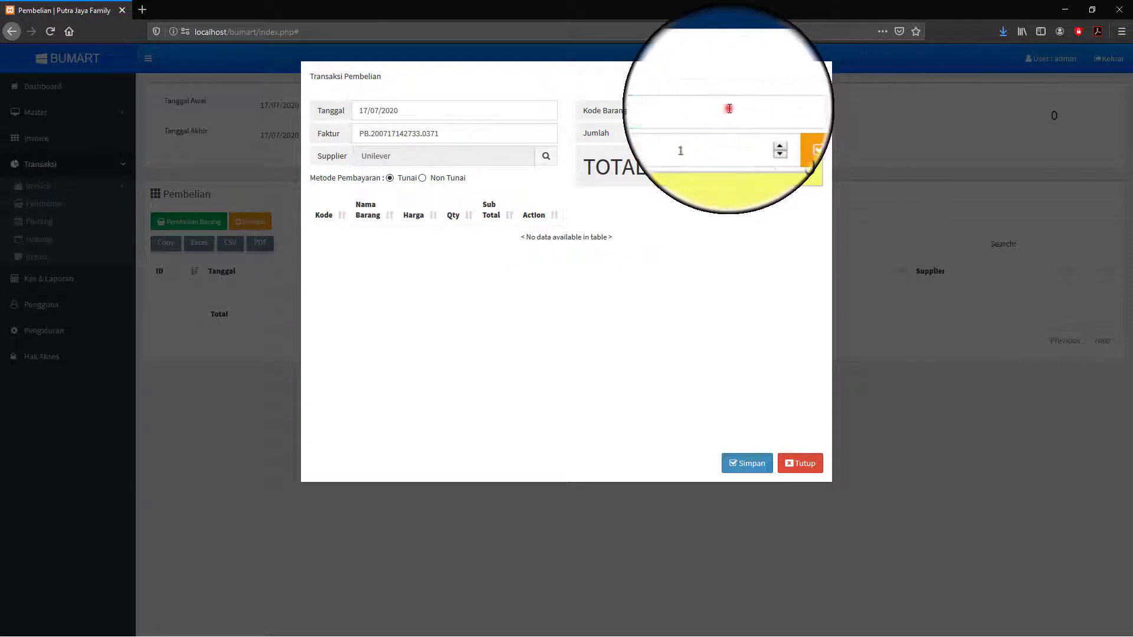
click(804, 110)
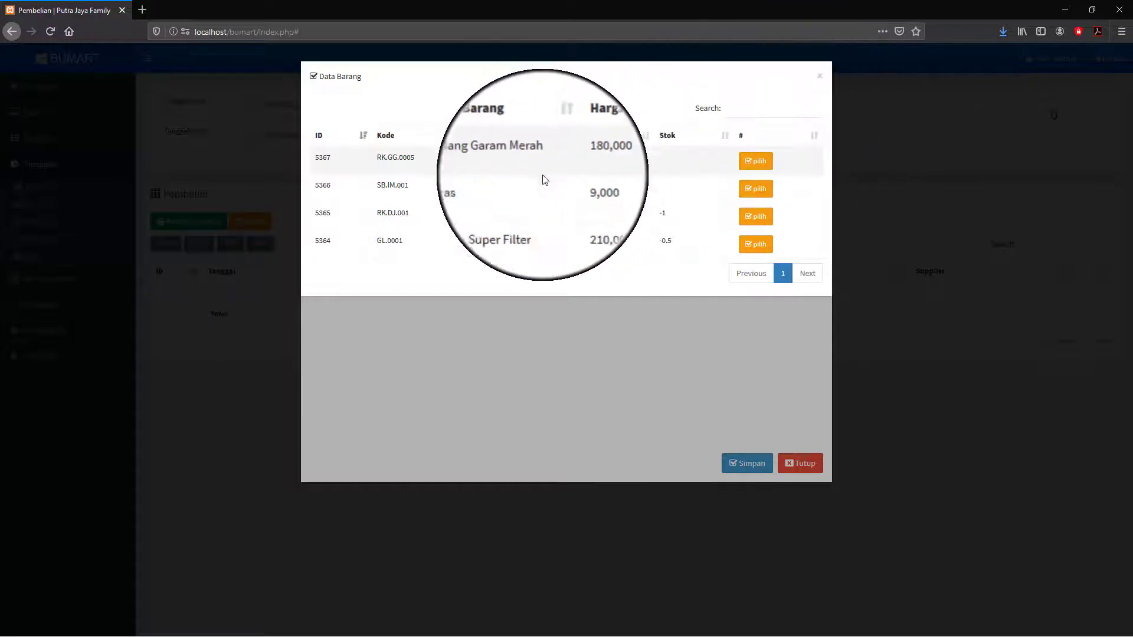
click(742, 108)
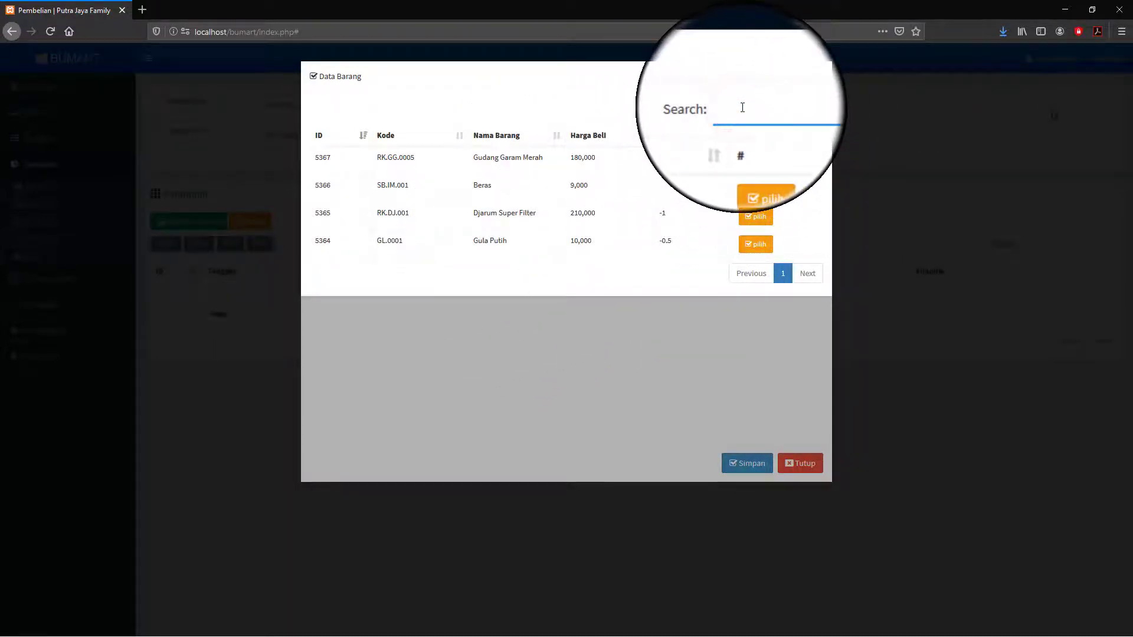
text(Gl)
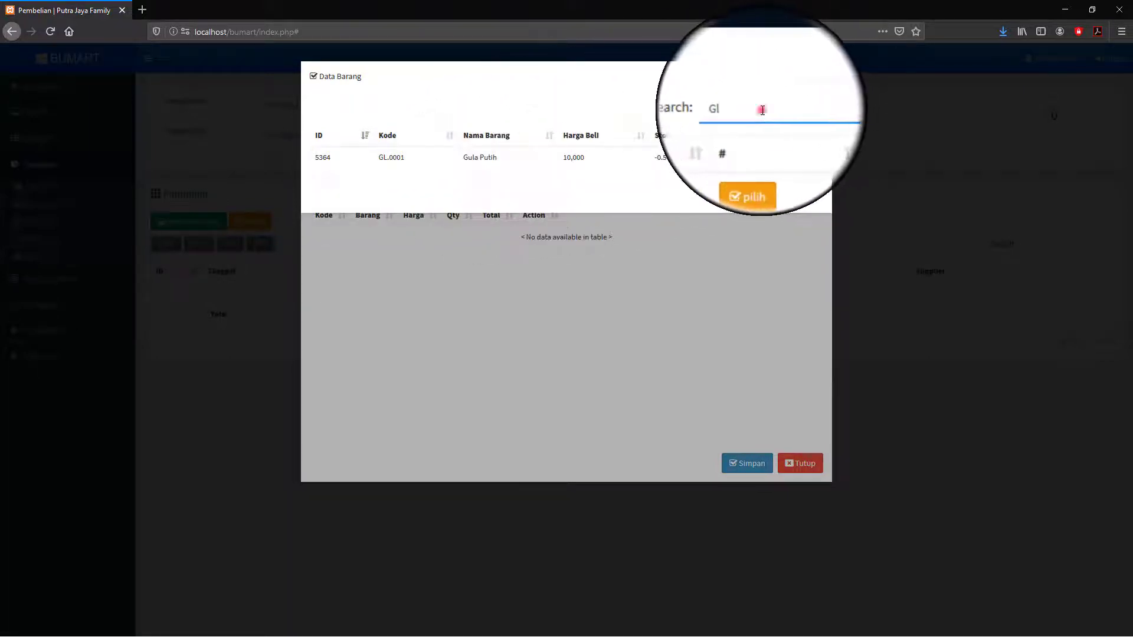
drag(757, 111, 731, 112)
key(BackSpace)
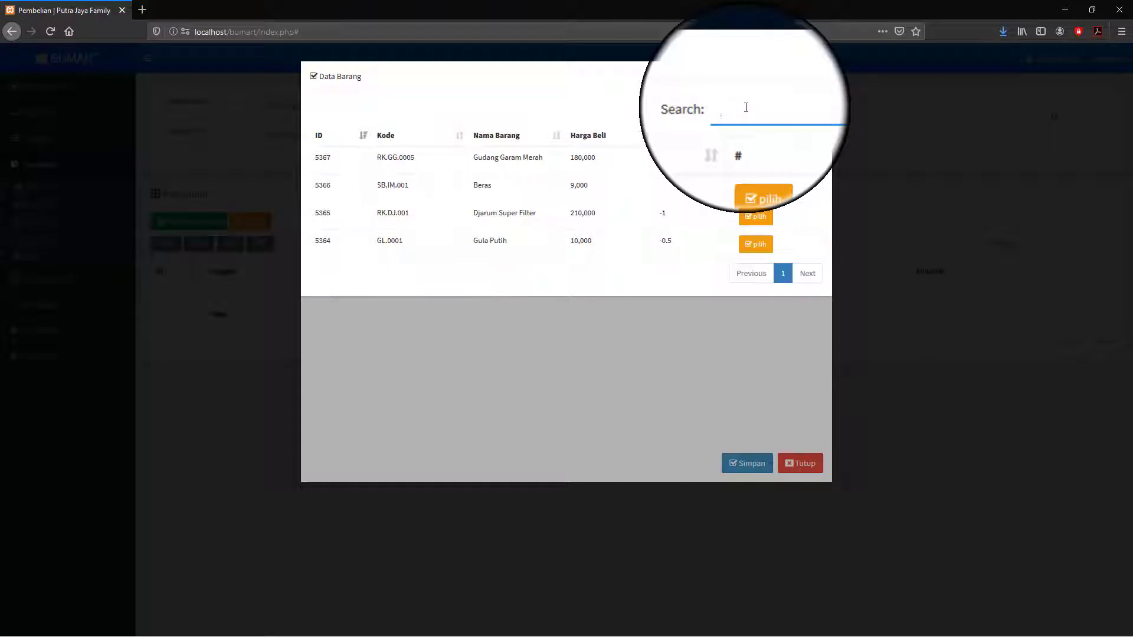
click(739, 105)
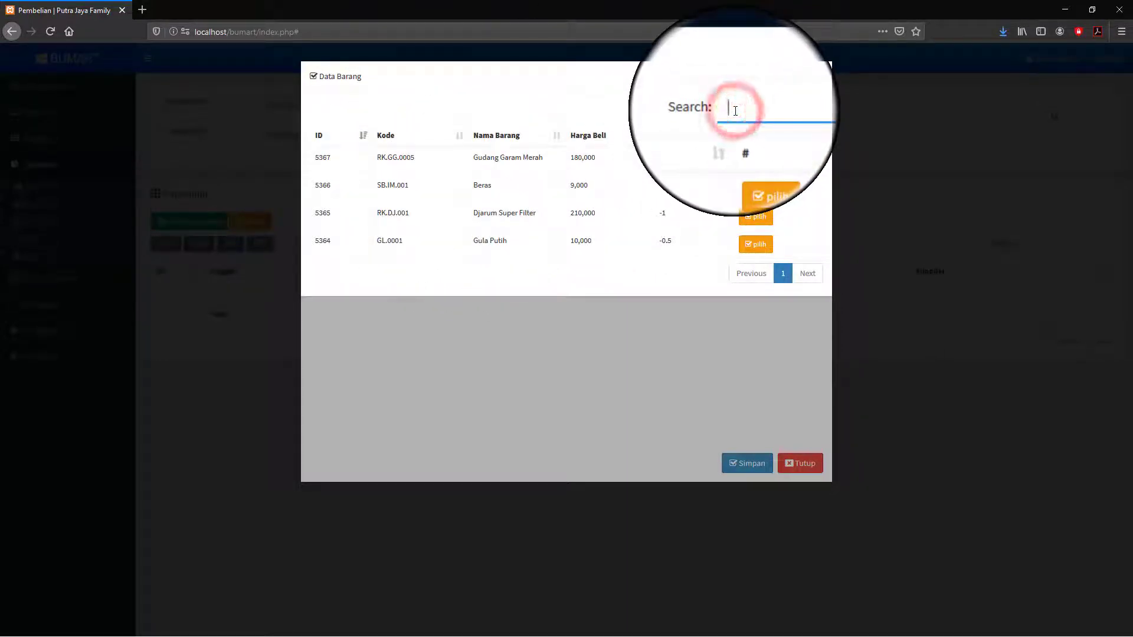
text(Gl)
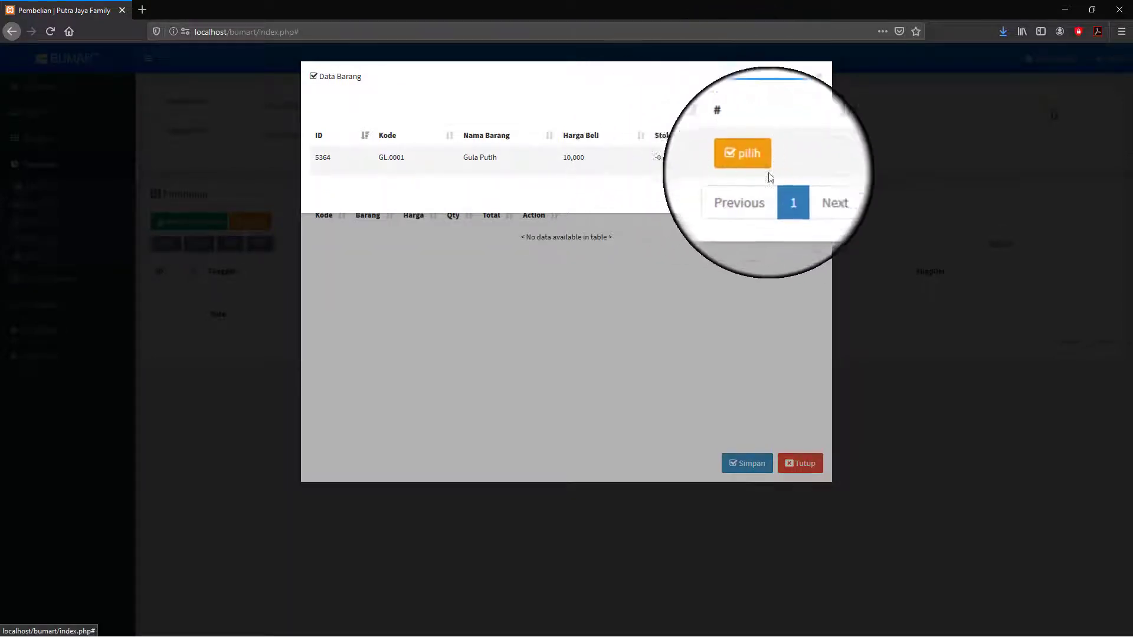
- Add Gula Putih (GL.0001) at quantity 50, making the total 500,000
click(753, 167)
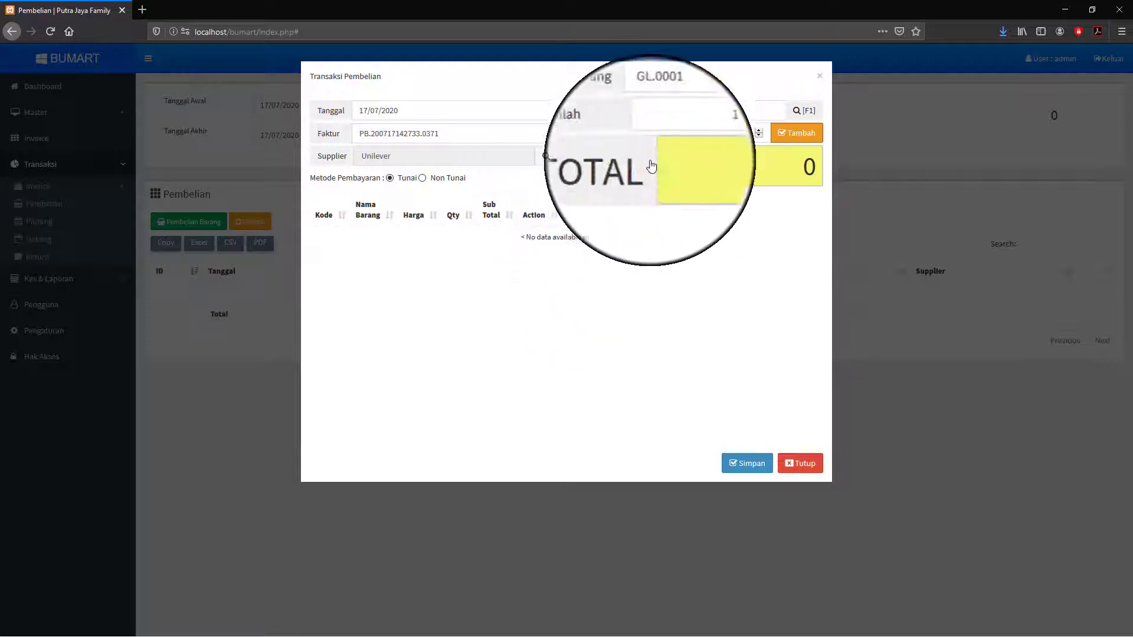
double_click(697, 134)
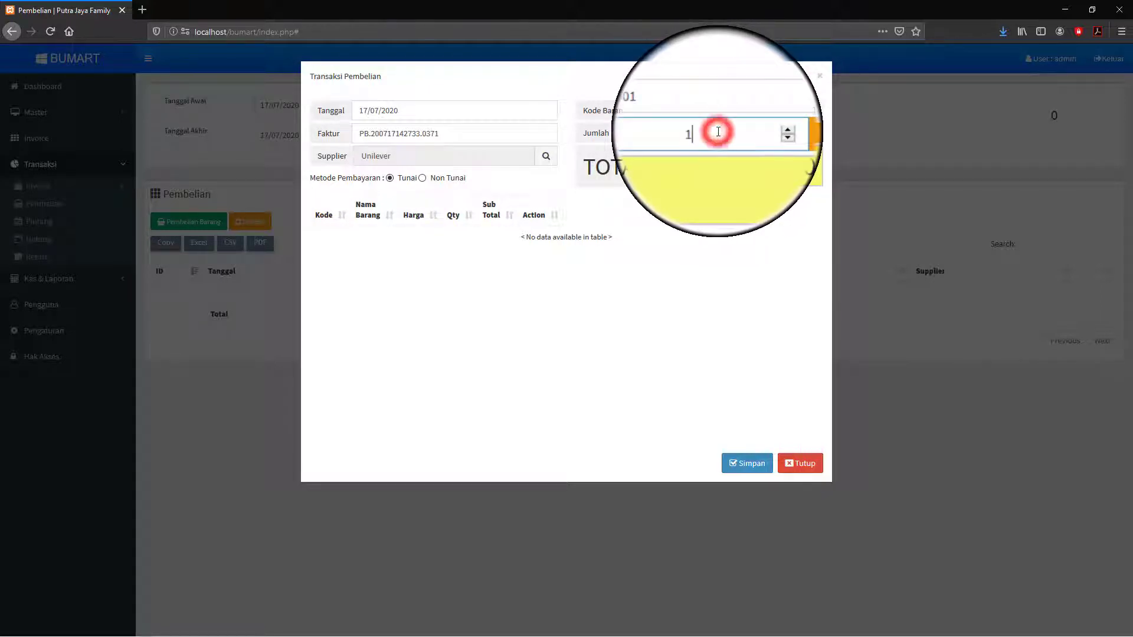
double_click(715, 134)
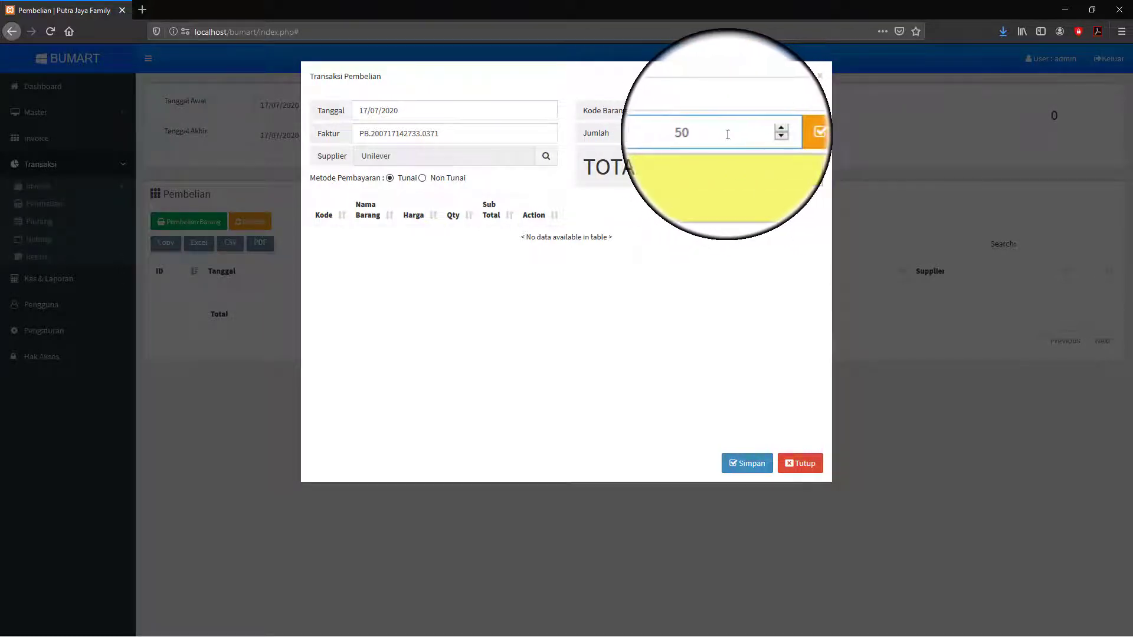
click(798, 133)
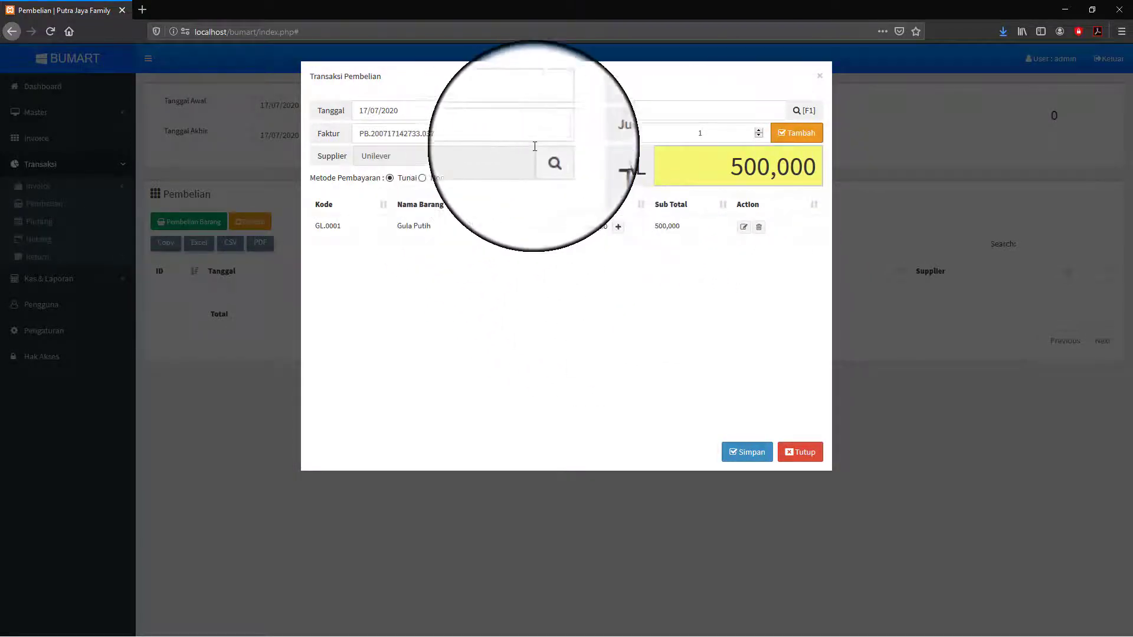
click(801, 118)
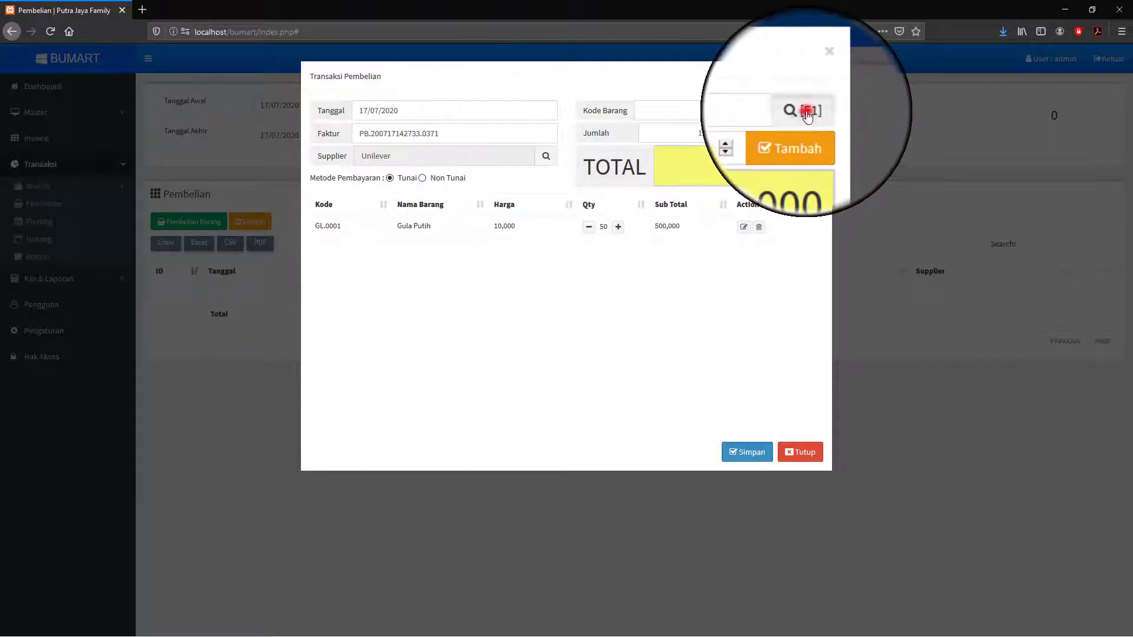
- Add Gudang Garam Merah (RK.GG.0005) at quantity 5, raising the total to 1,400,000
double_click(744, 111)
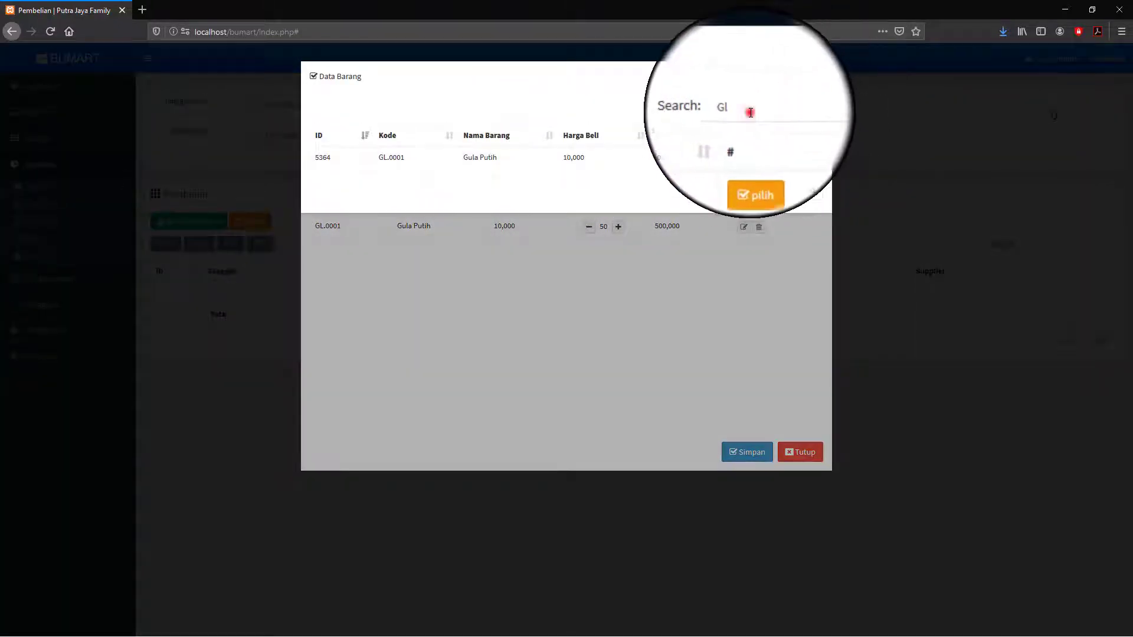
key(BackSpace)
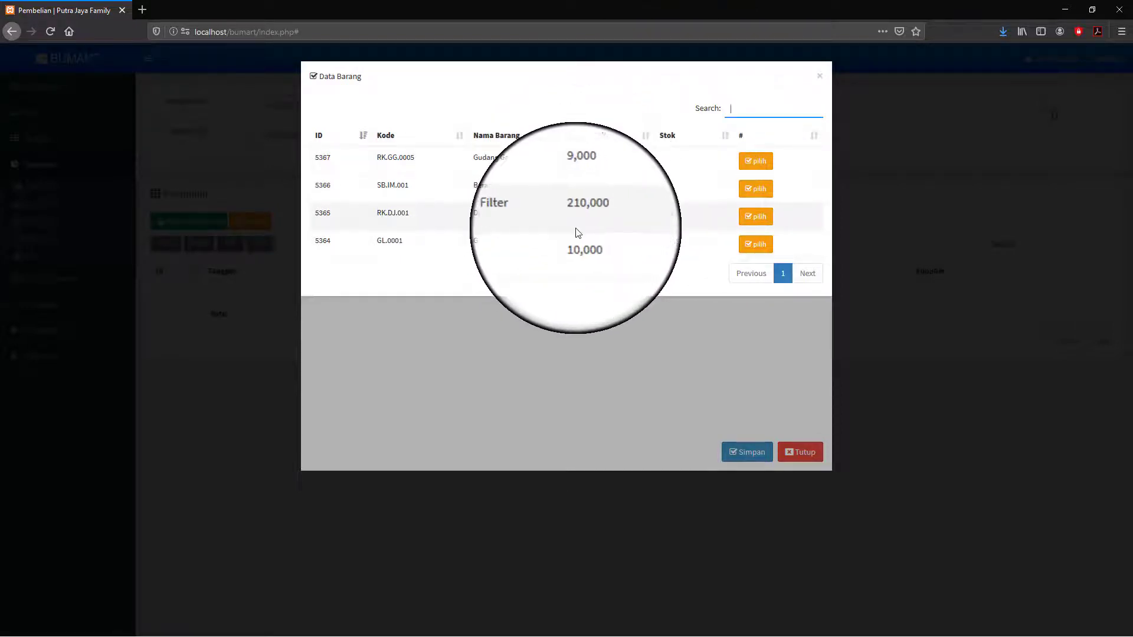
click(759, 164)
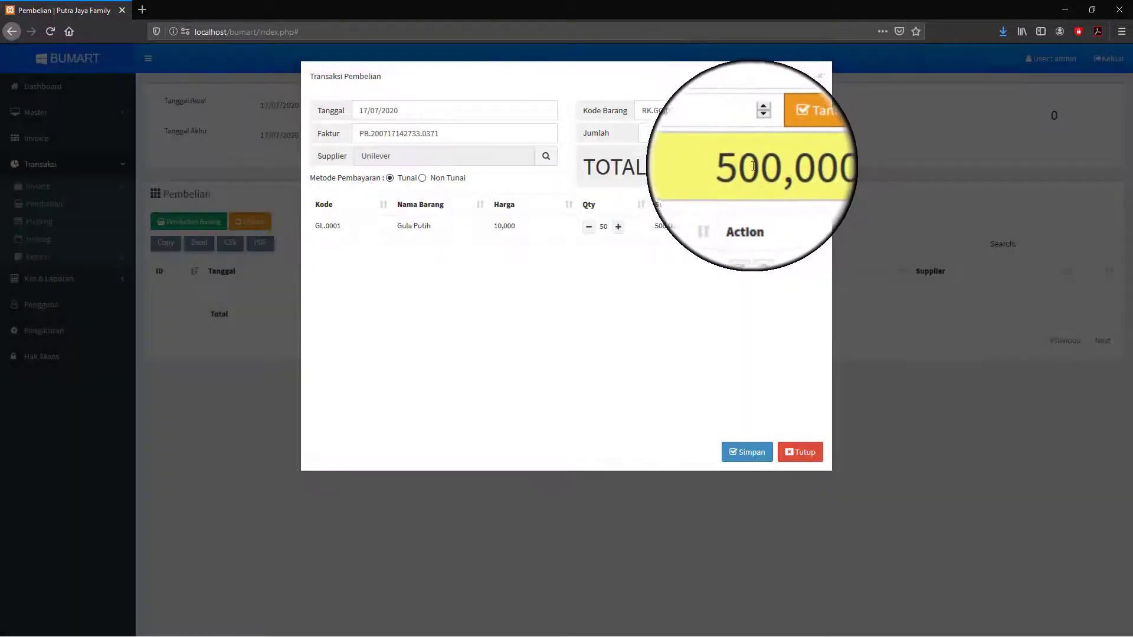
text(1)
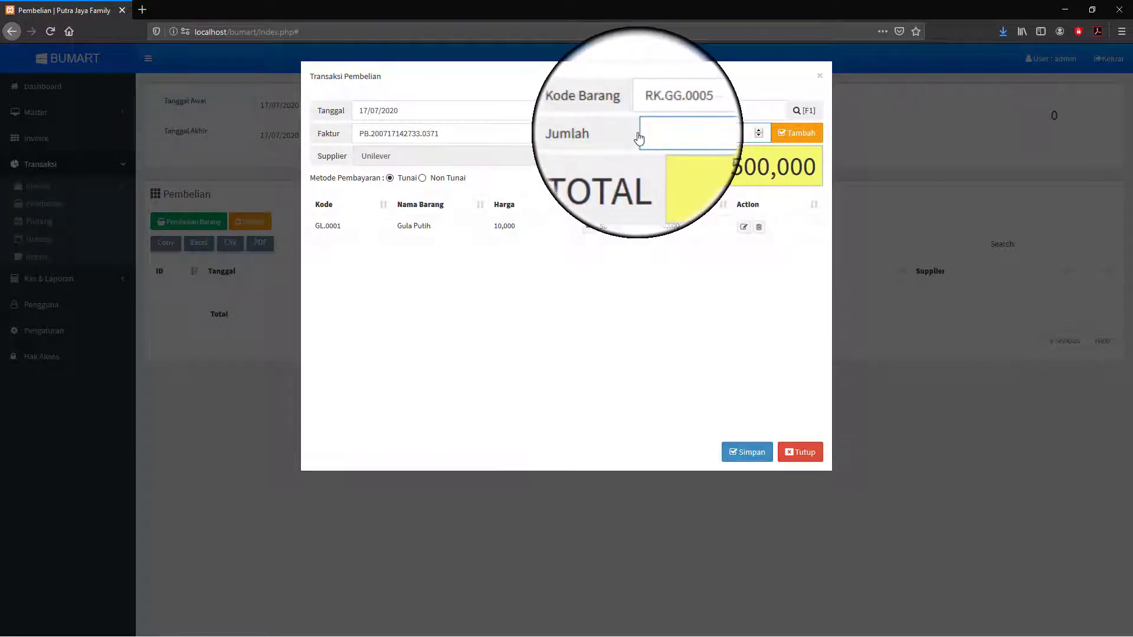
click(801, 133)
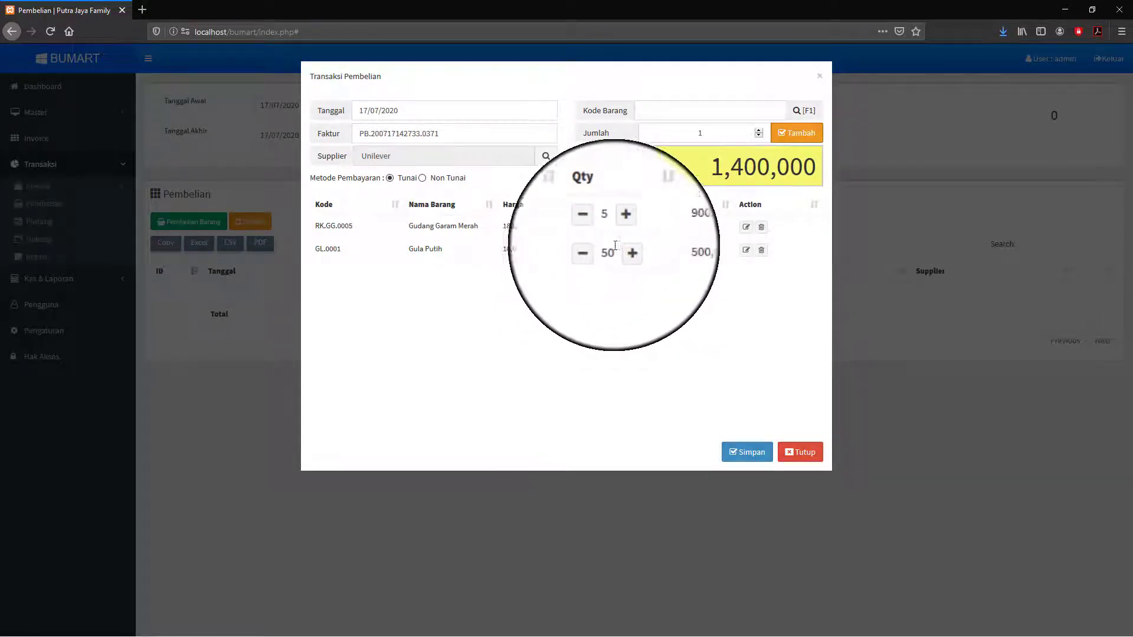
- Add Beras (SB.IM.001) at quantity 100 and save the 2,300,000 Unilever purchase
click(805, 111)
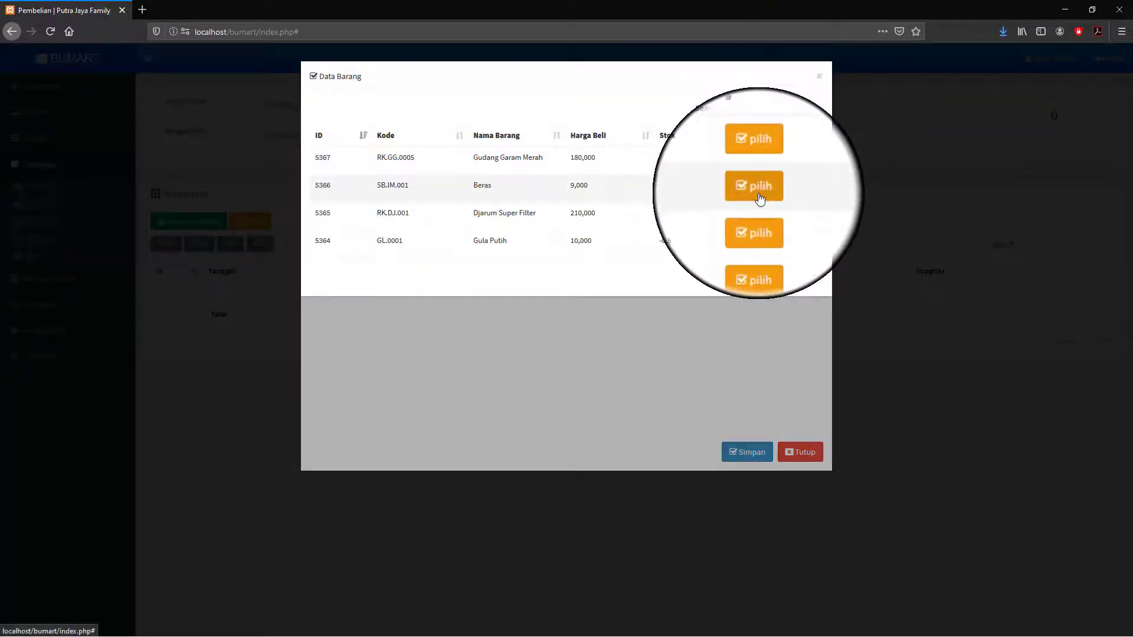
click(758, 197)
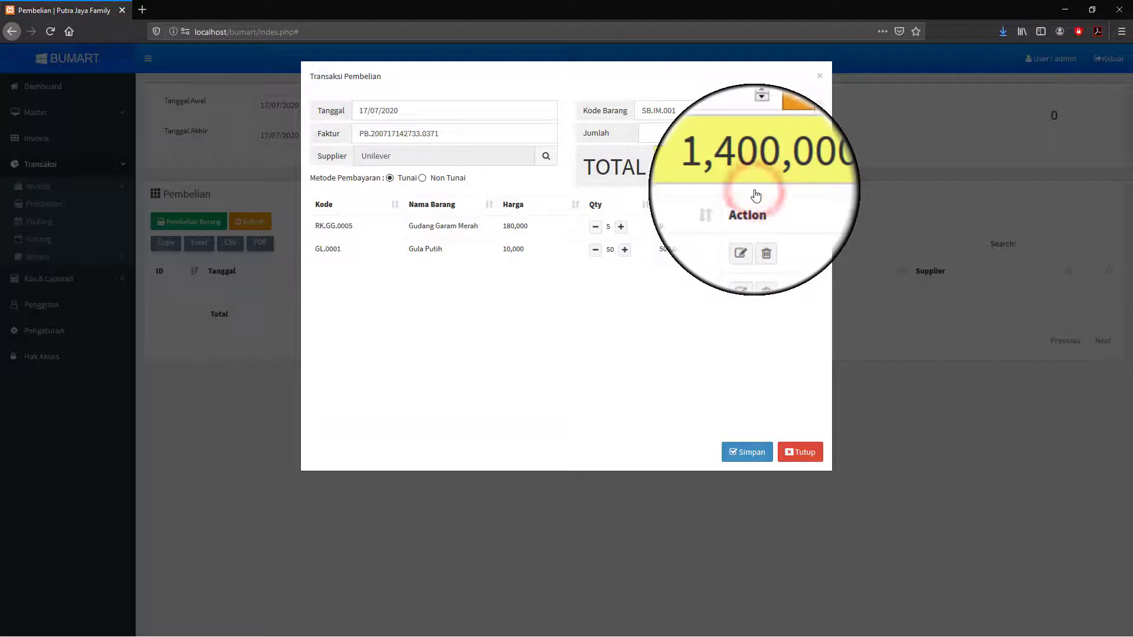
double_click(717, 133)
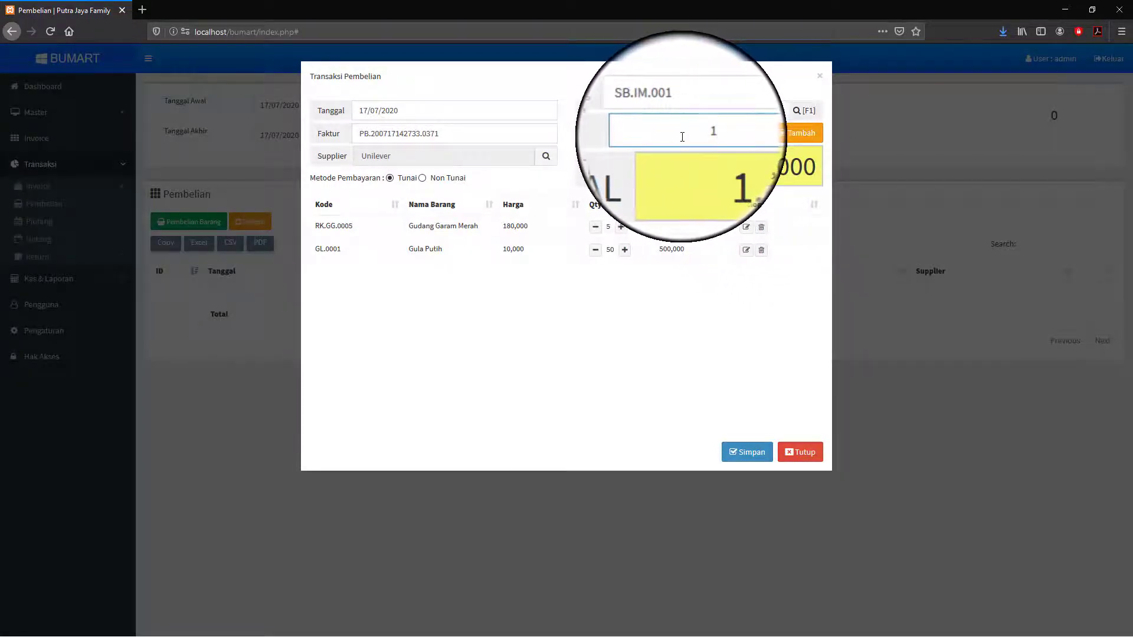
text(00)
click(806, 139)
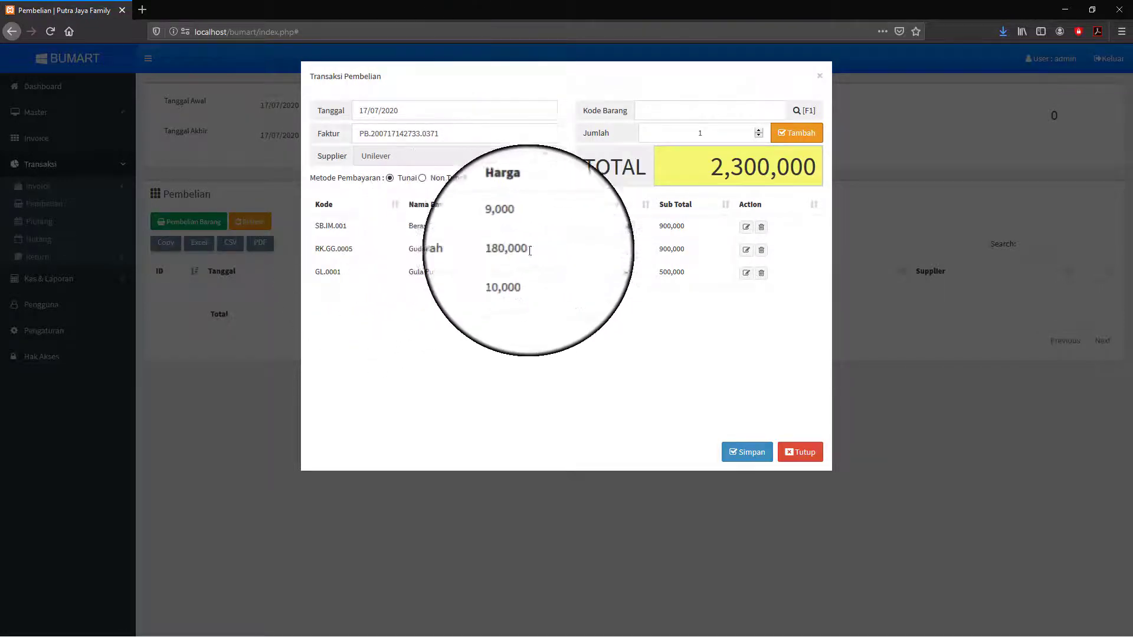
click(747, 455)
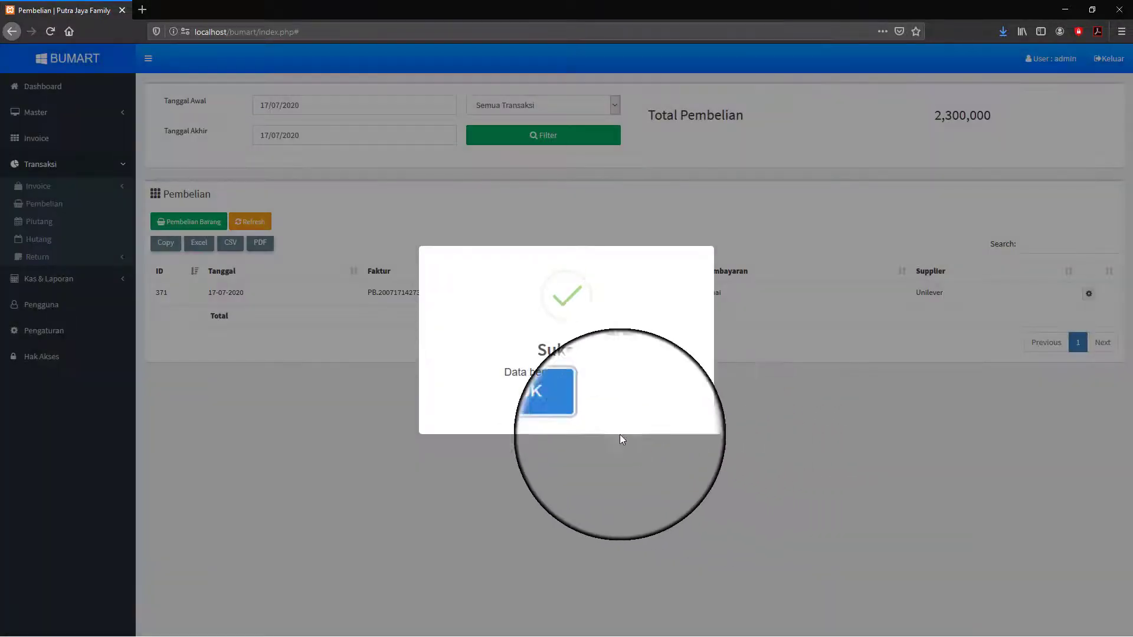
- Dismiss the save confirmation and view the Cashflow report showing the 2,300,000 pembelian
click(575, 416)
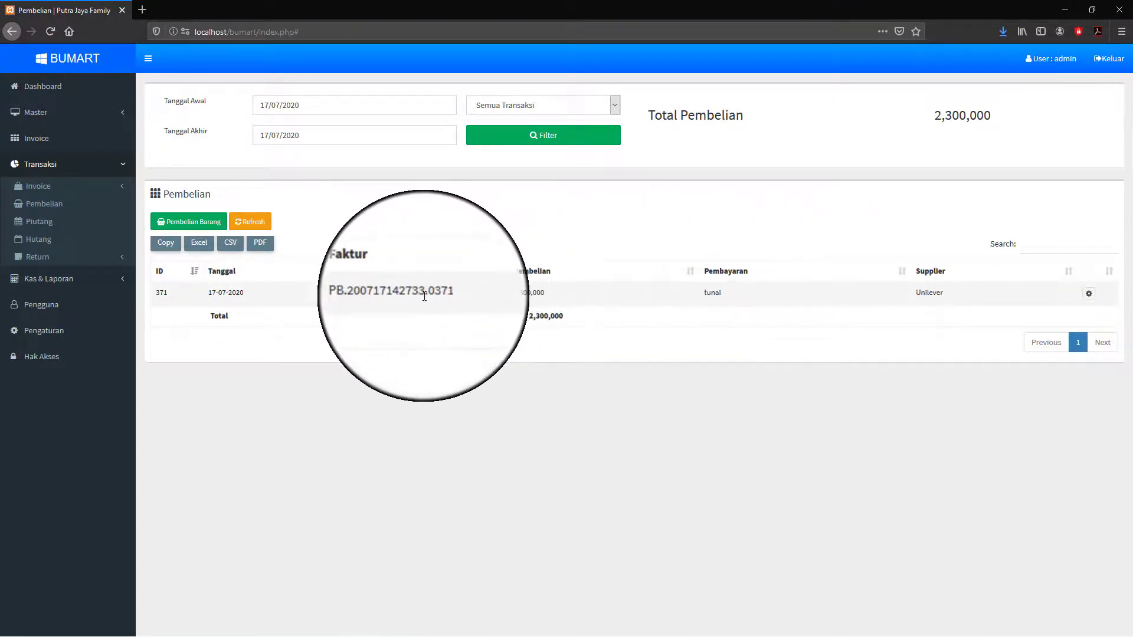
click(59, 283)
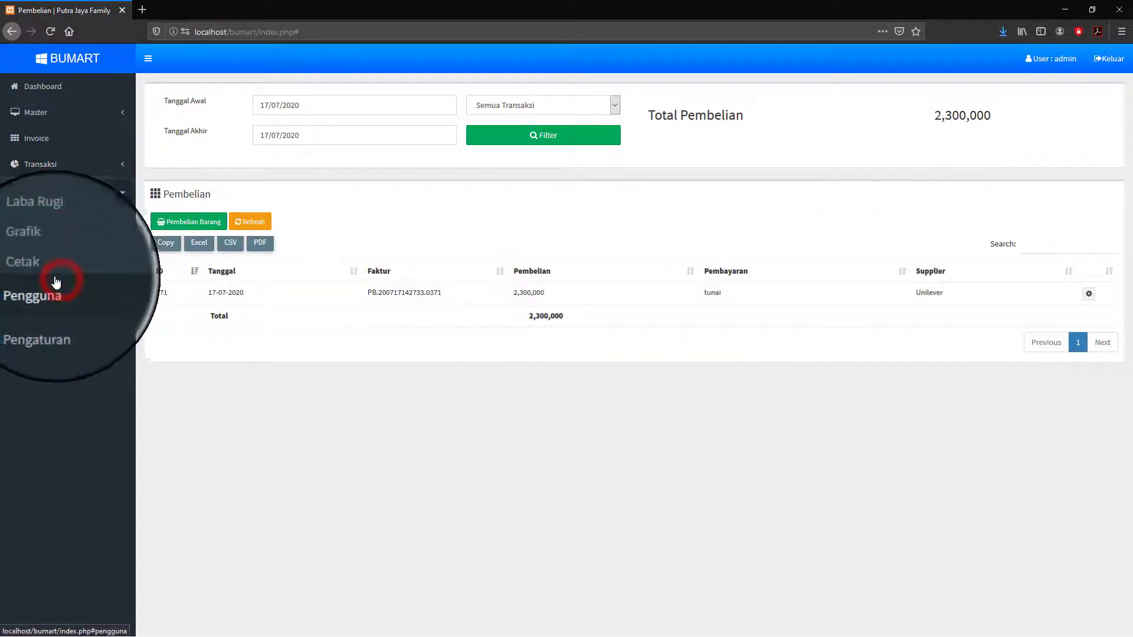
click(38, 216)
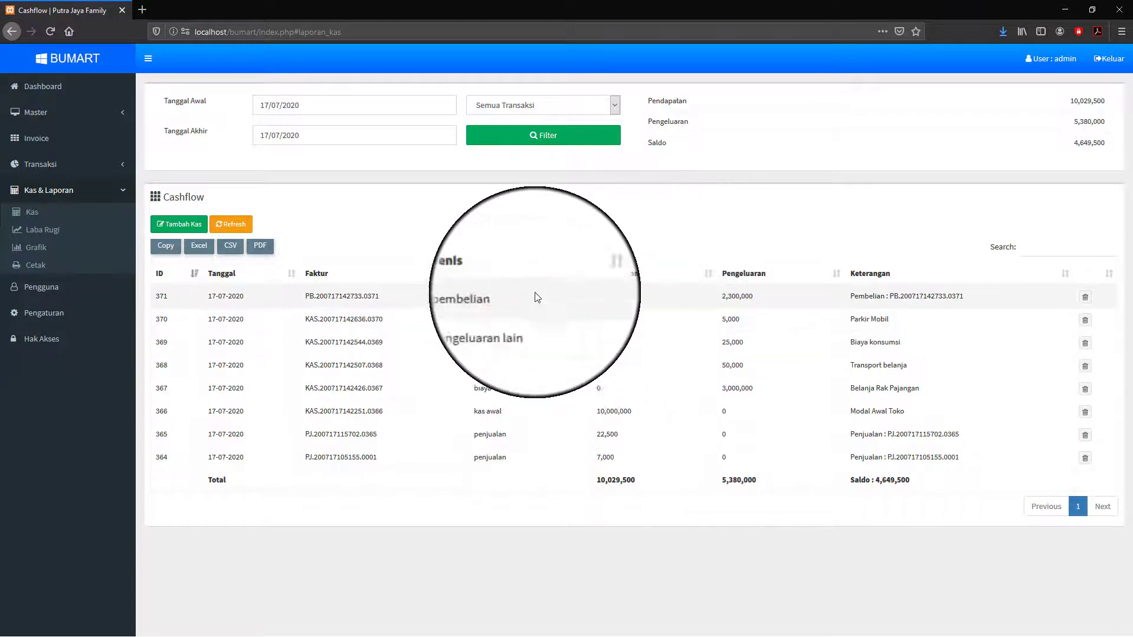
click(34, 115)
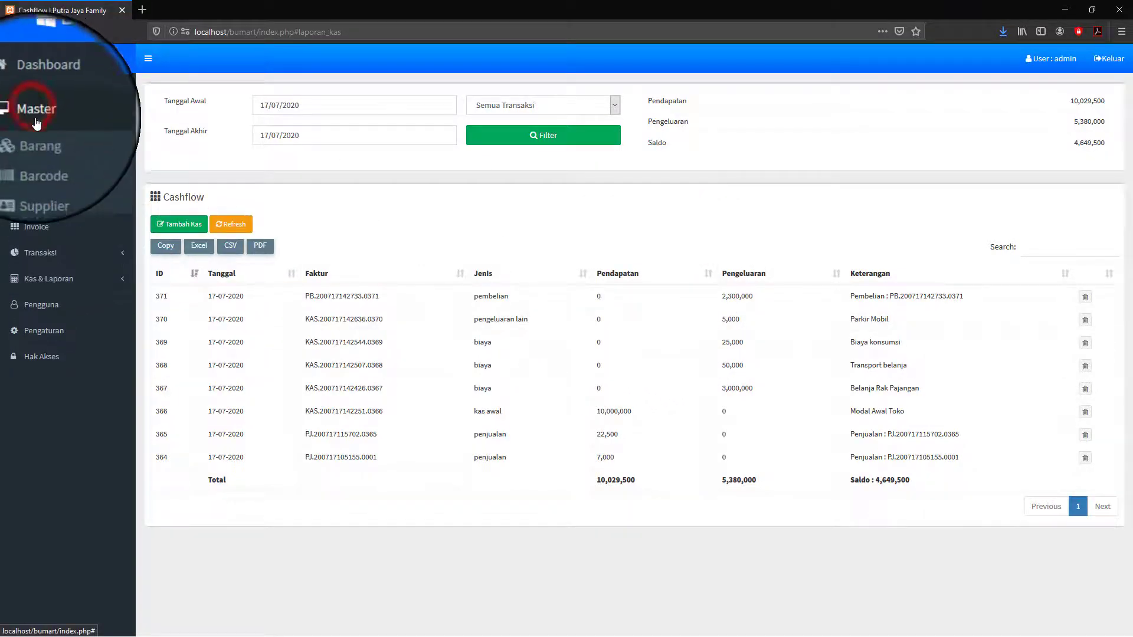
- Check the Barang stock list: Gudang Garam Merah 50, Beras 100, Gula Putih 49.5
click(36, 137)
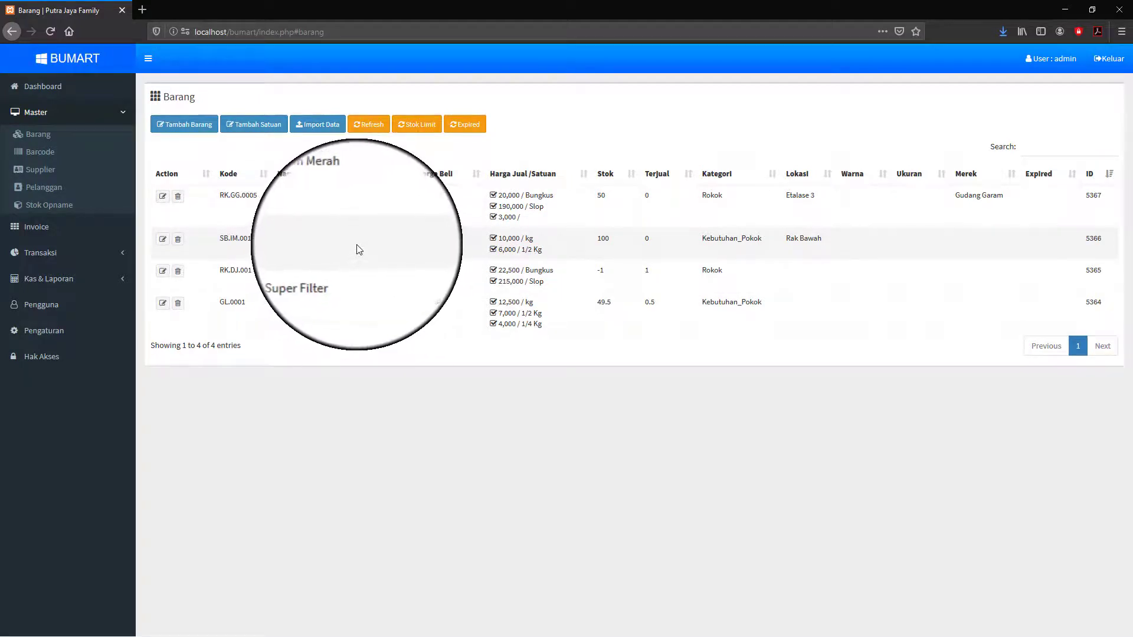
click(36, 230)
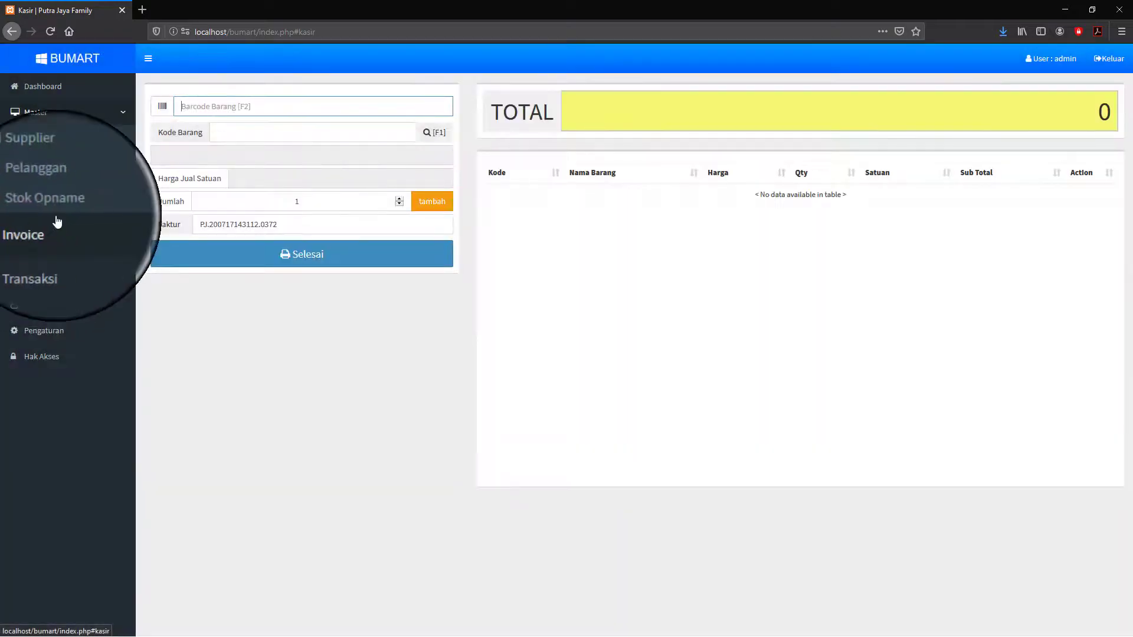
- Add one Gula Putih at 7,000 per 1/2 Kg to the sale
click(122, 113)
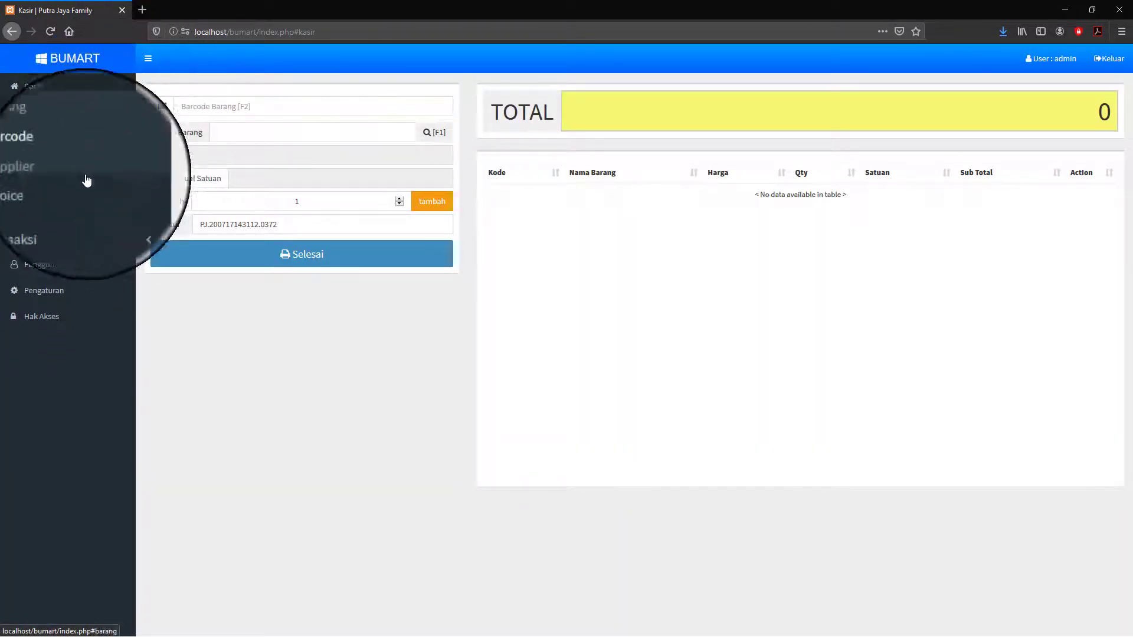
click(37, 141)
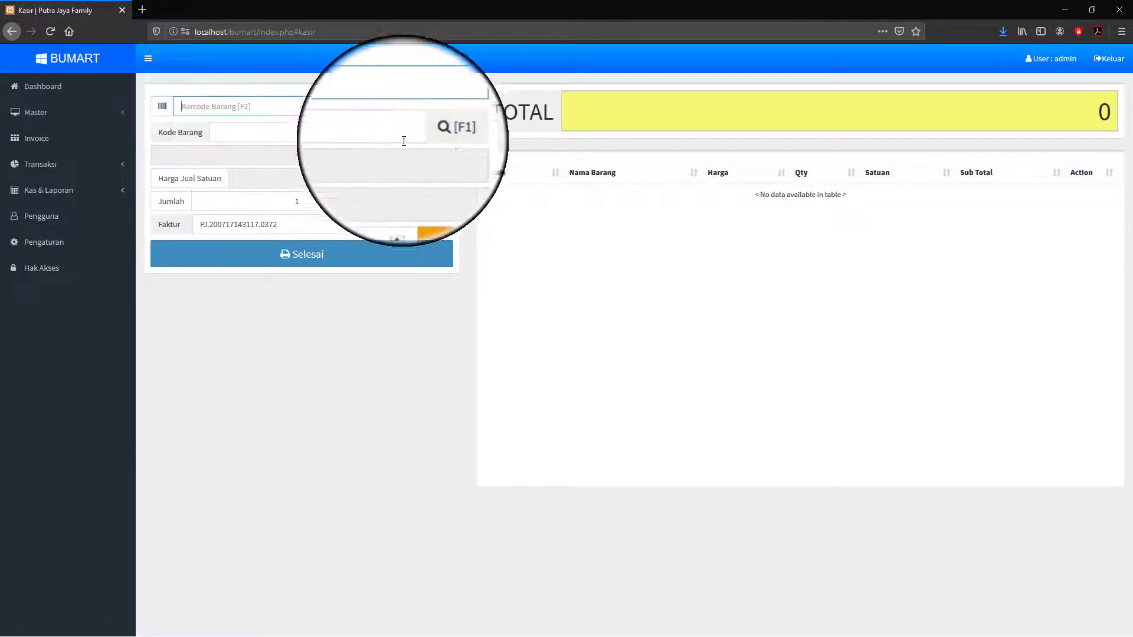
click(437, 133)
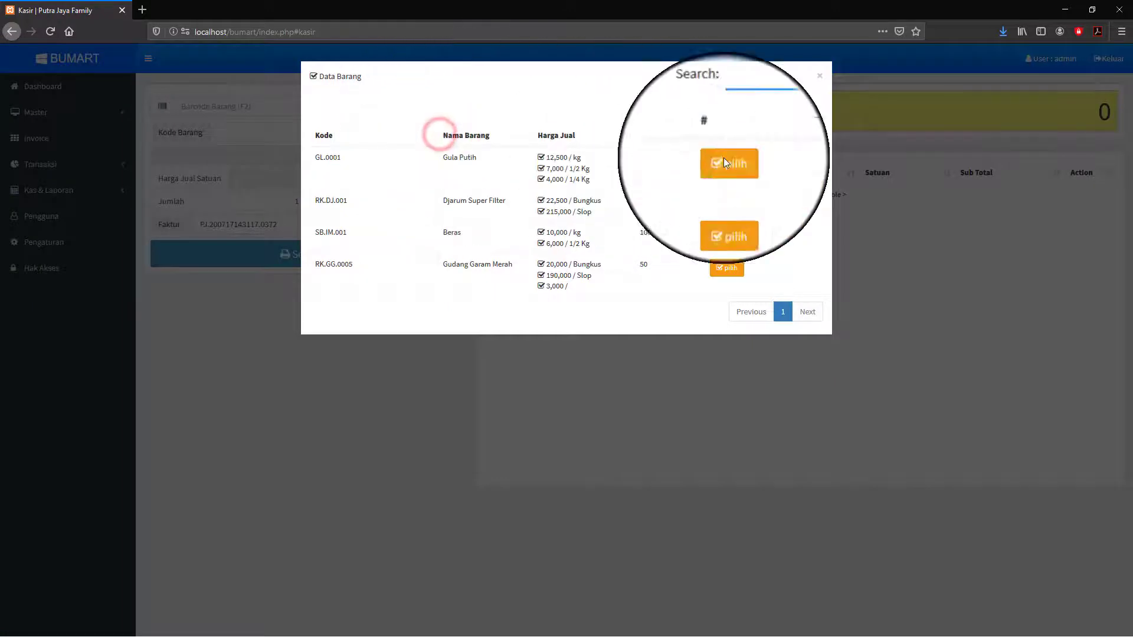
click(819, 75)
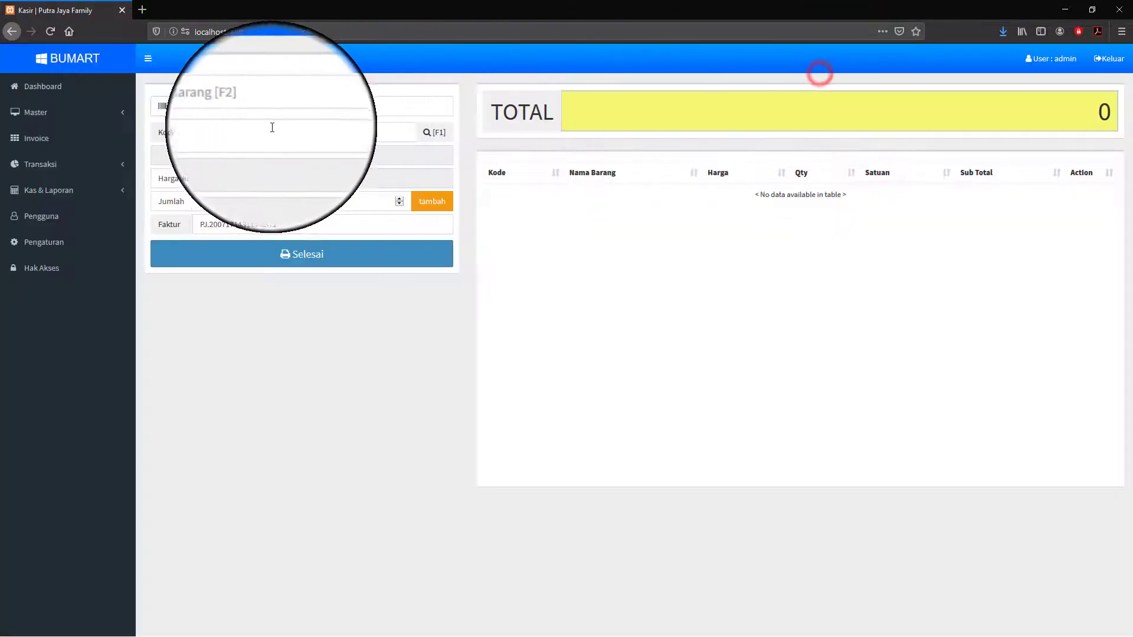
click(258, 133)
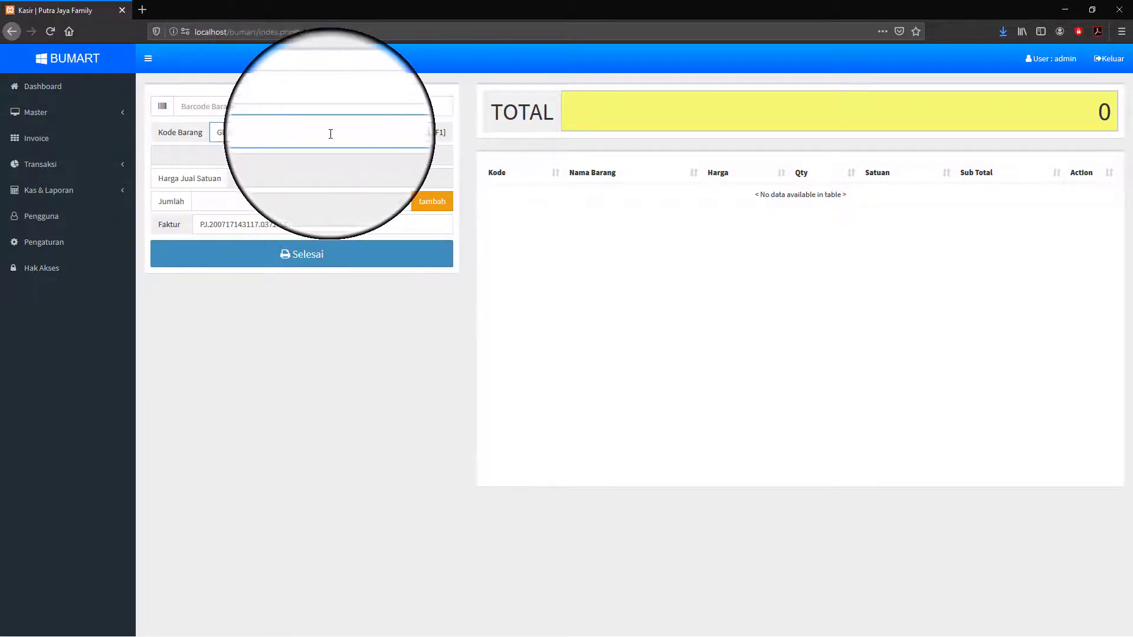
click(425, 135)
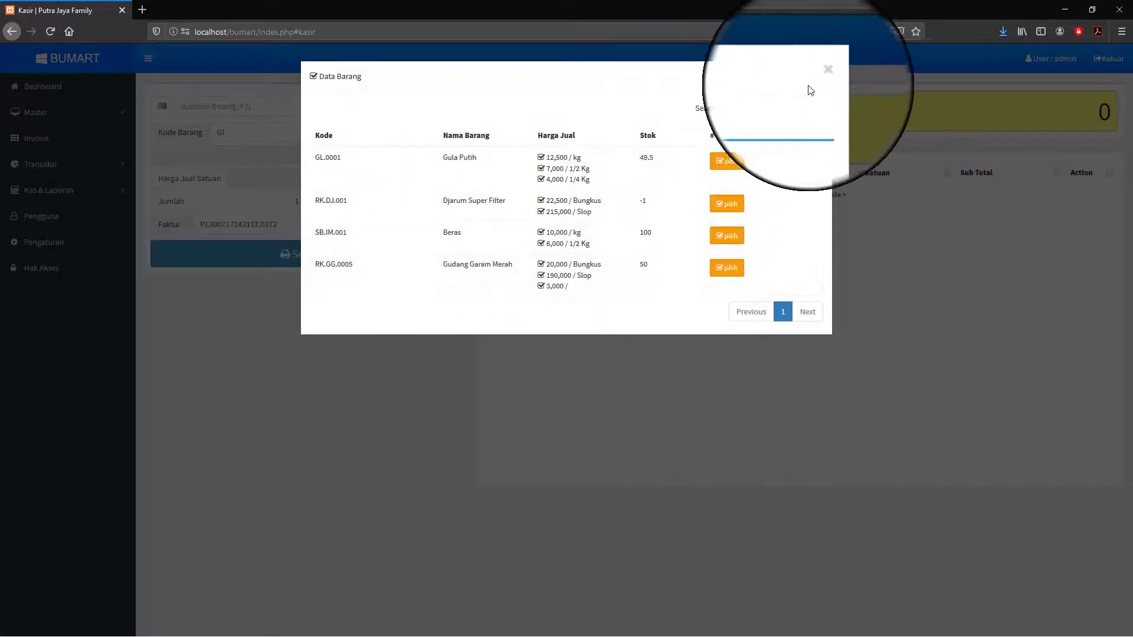
click(724, 164)
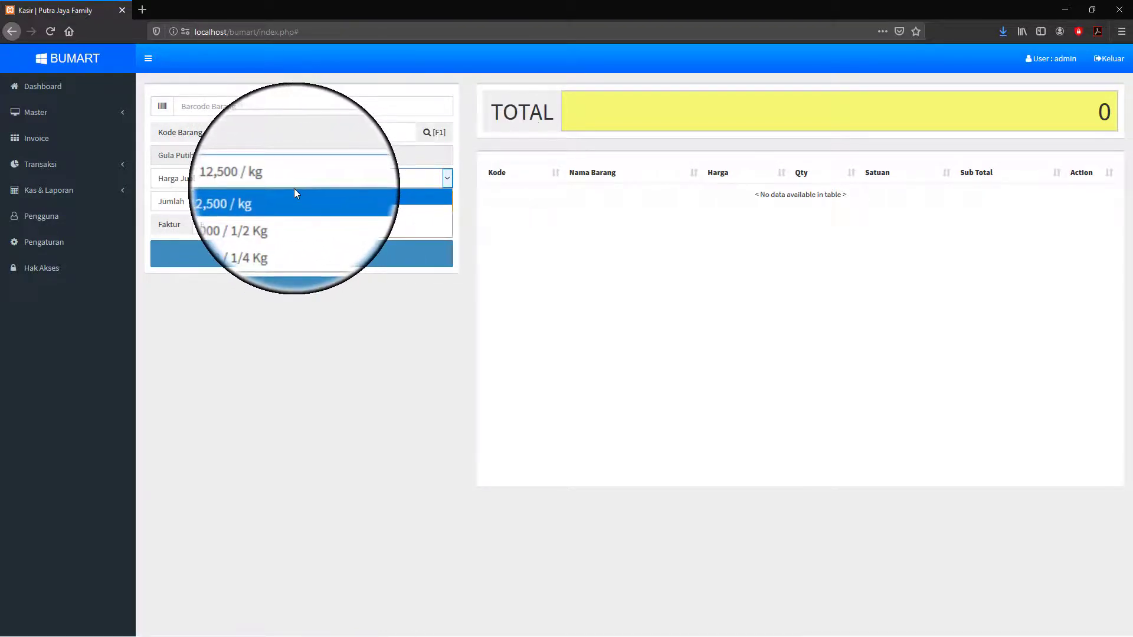
click(268, 215)
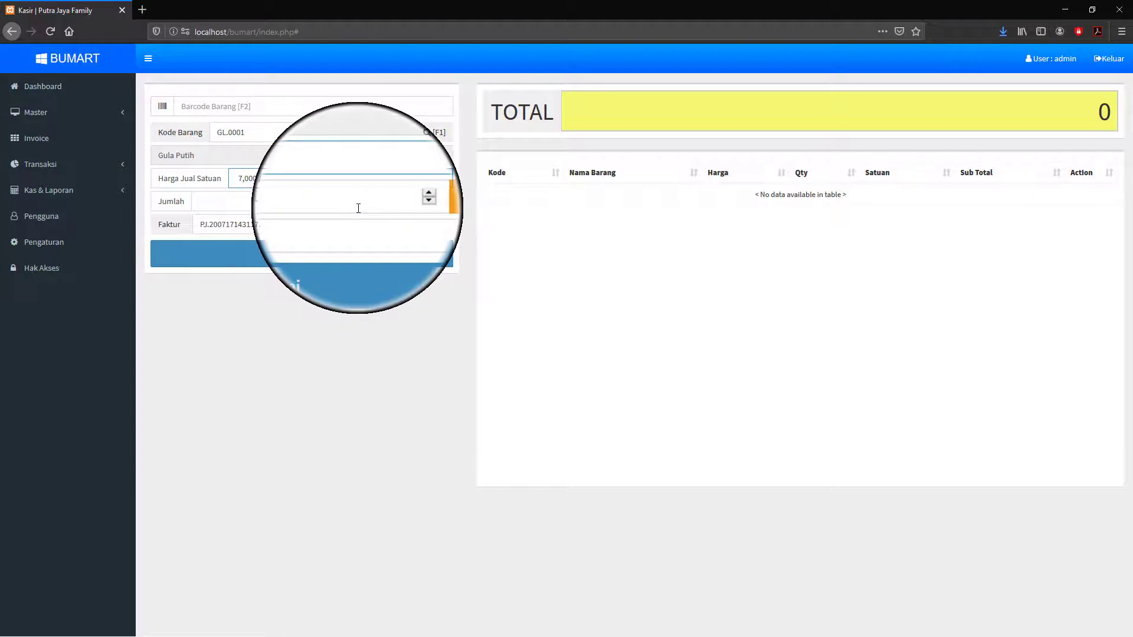
text(1)
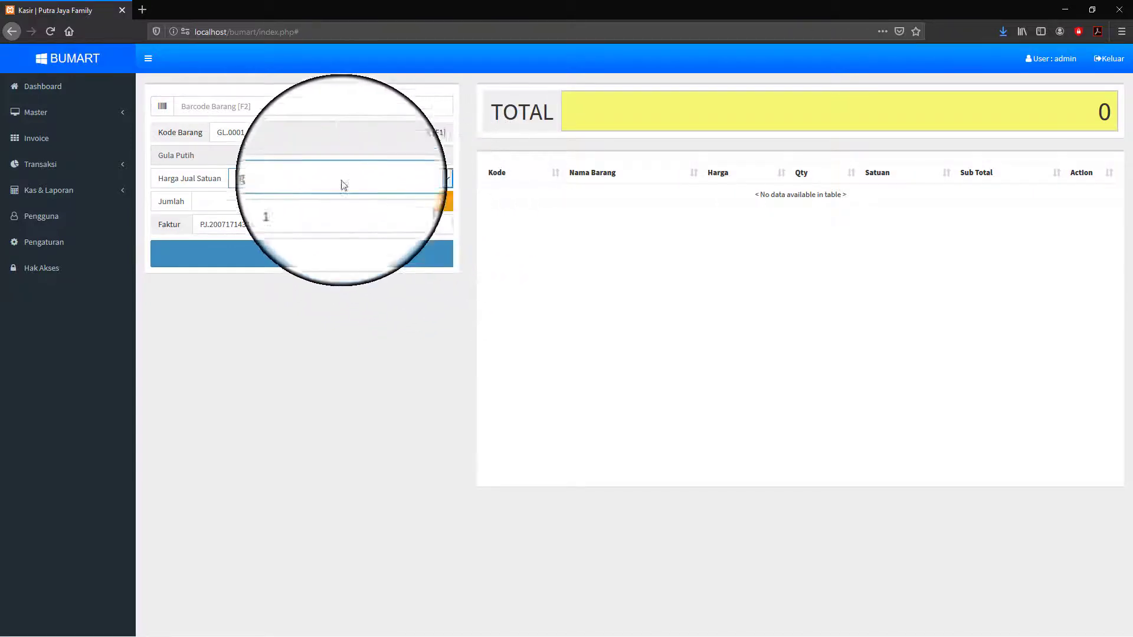
click(432, 201)
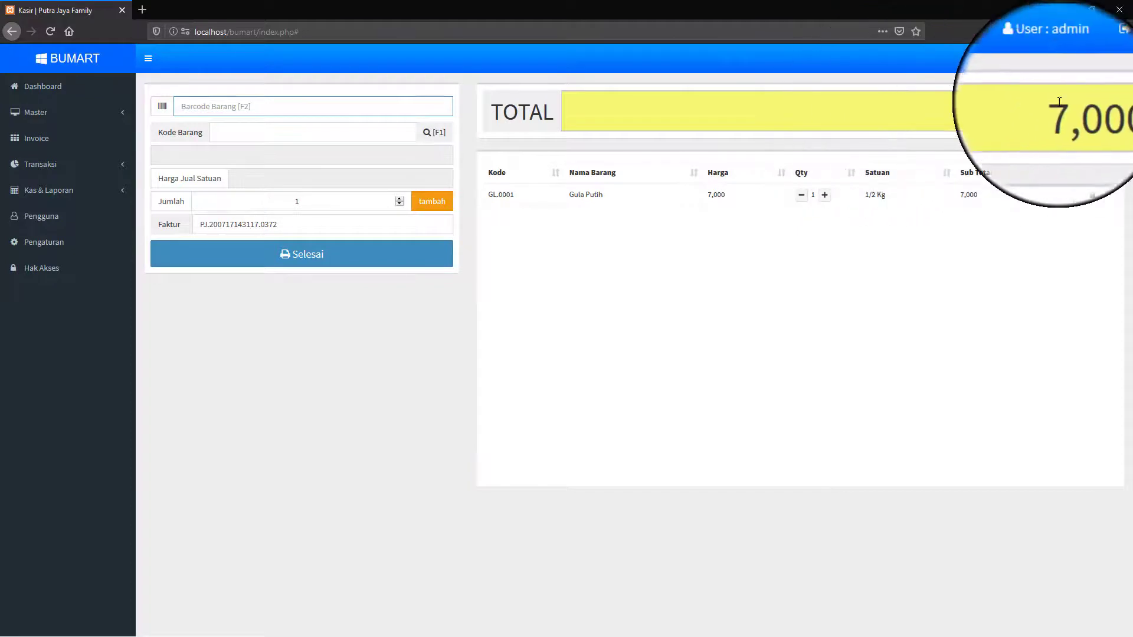
- Add 10 kg of Beras (100,000) to the sale
click(1042, 120)
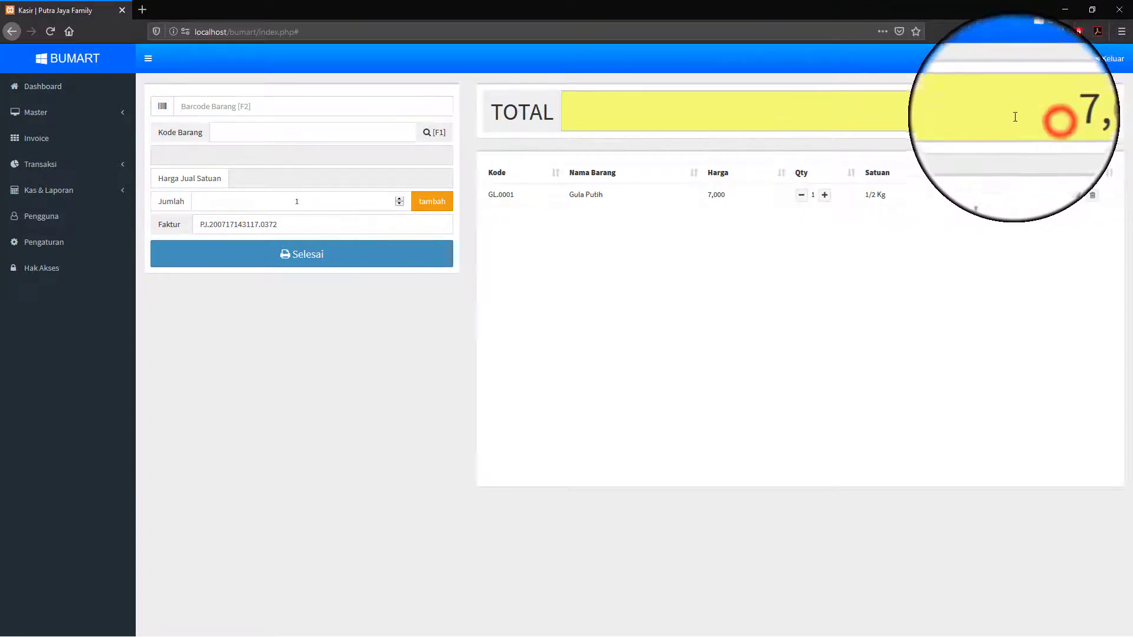
click(438, 137)
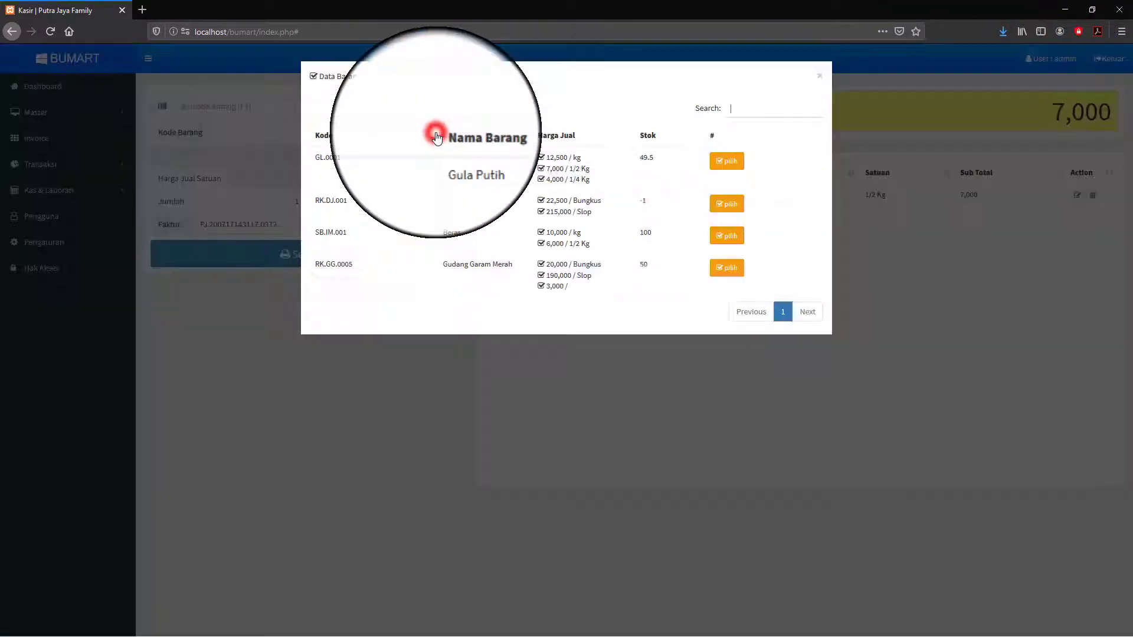
click(728, 238)
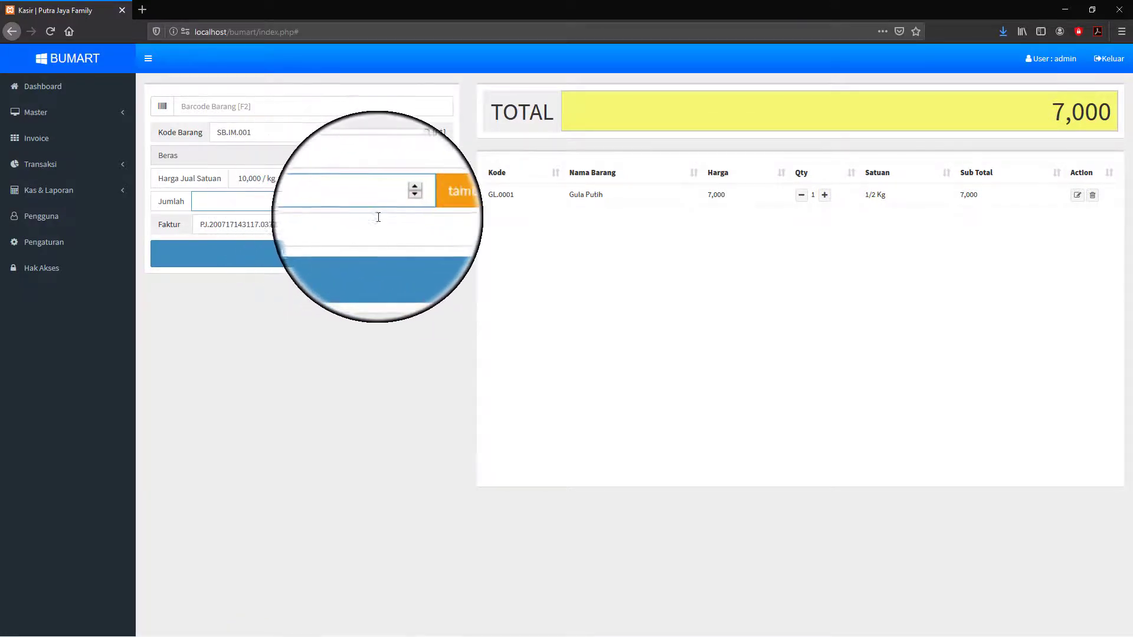
click(437, 205)
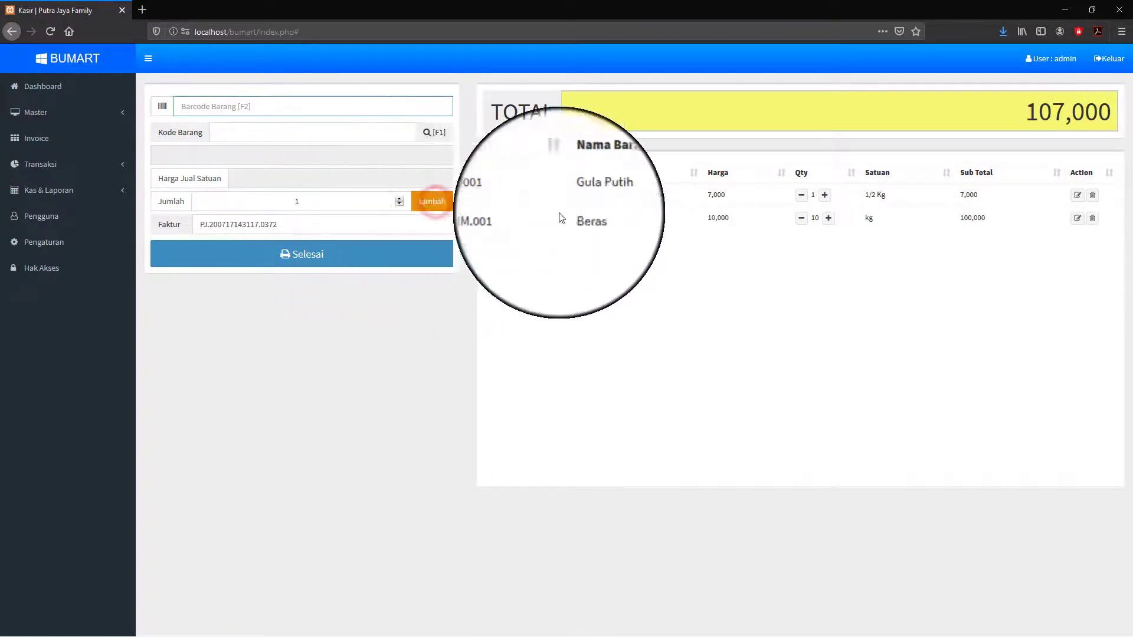
- Add one Slop of Gudang Garam Merah at 190,000, bringing the total to 297,000
click(431, 132)
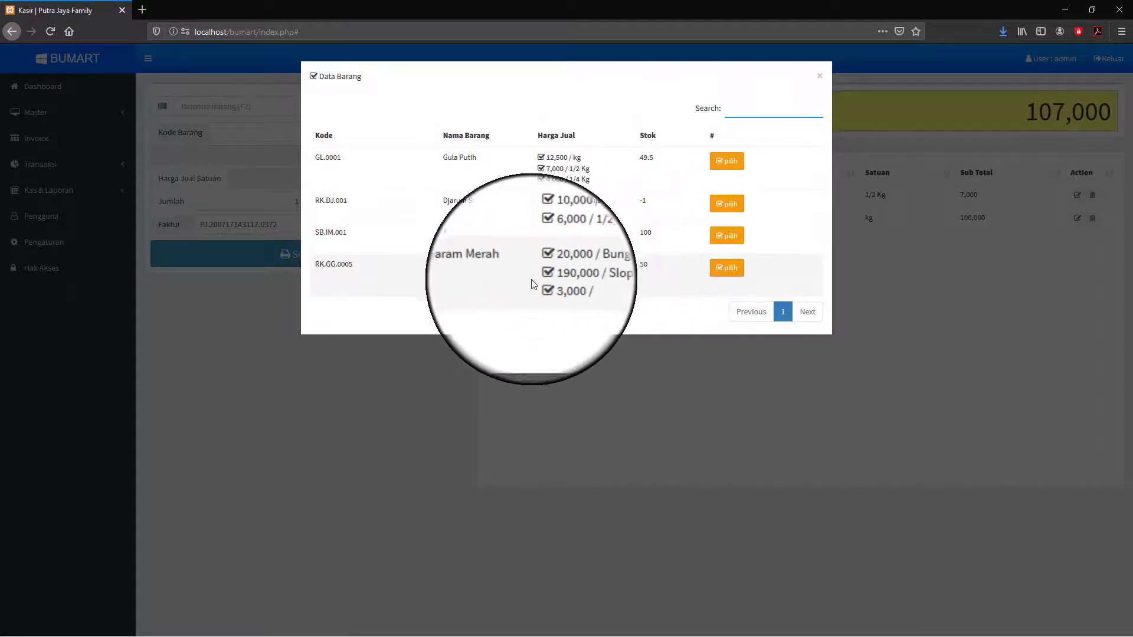
click(727, 267)
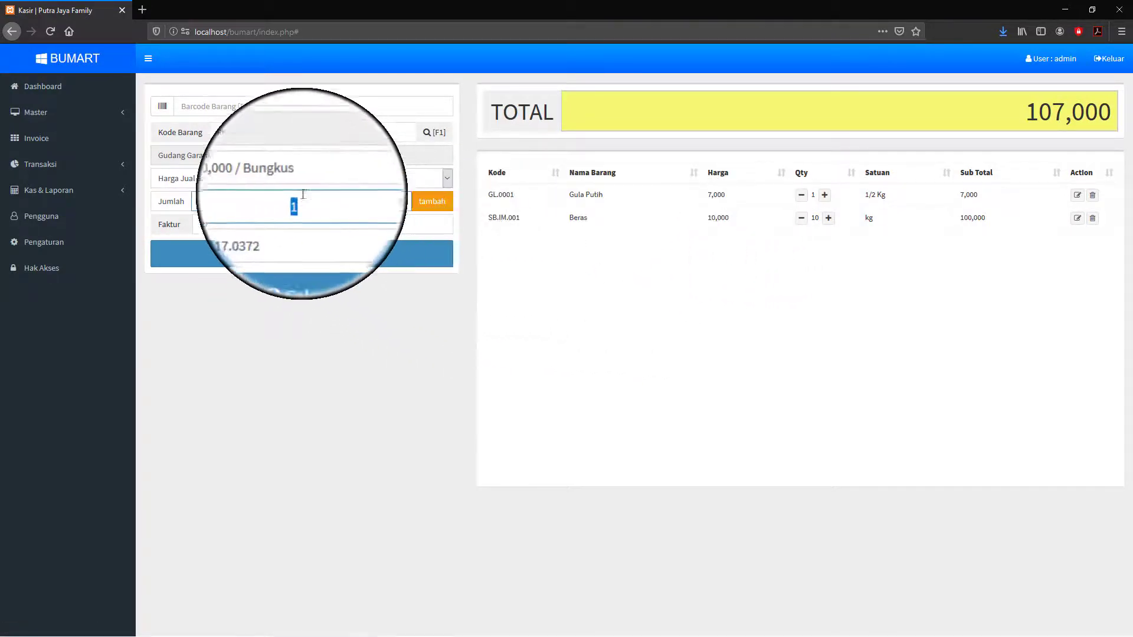
click(448, 179)
click(350, 176)
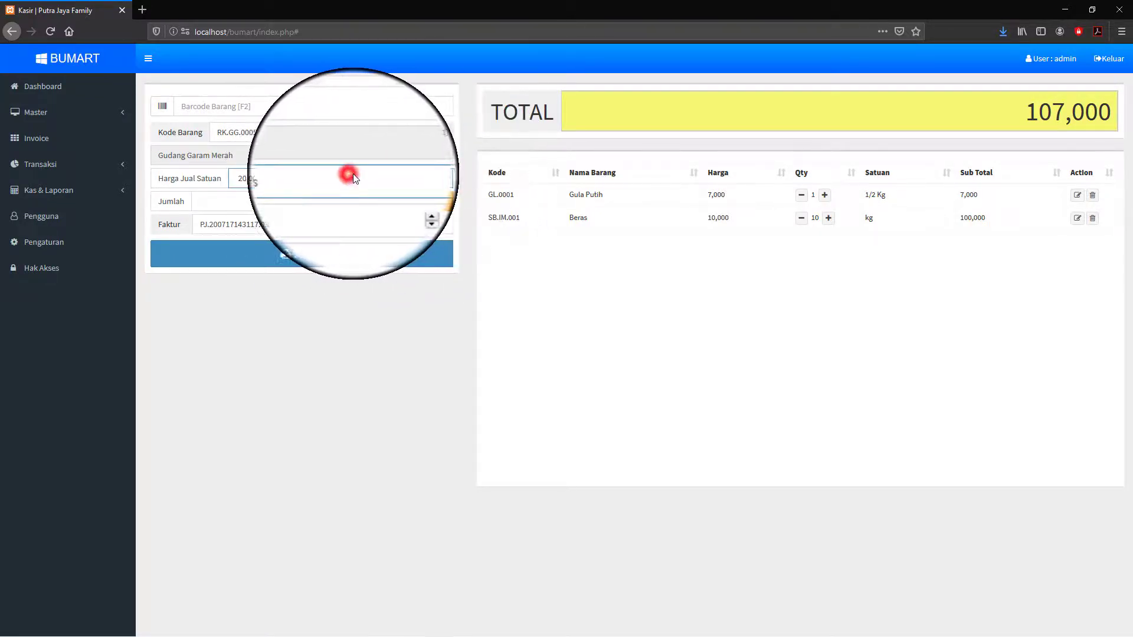
click(449, 179)
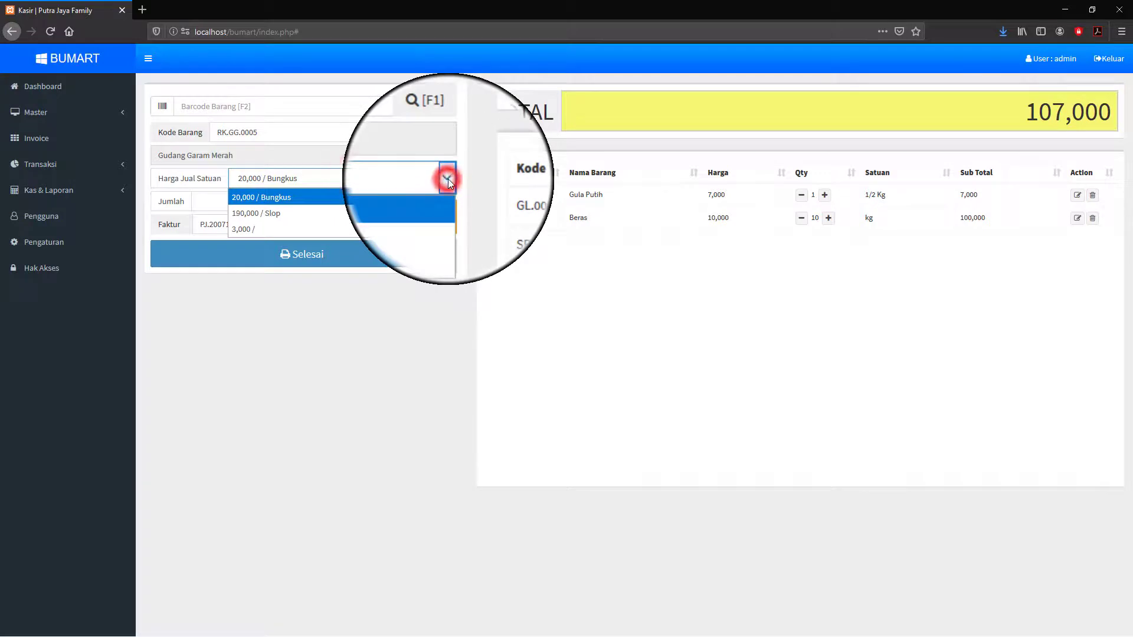
click(285, 214)
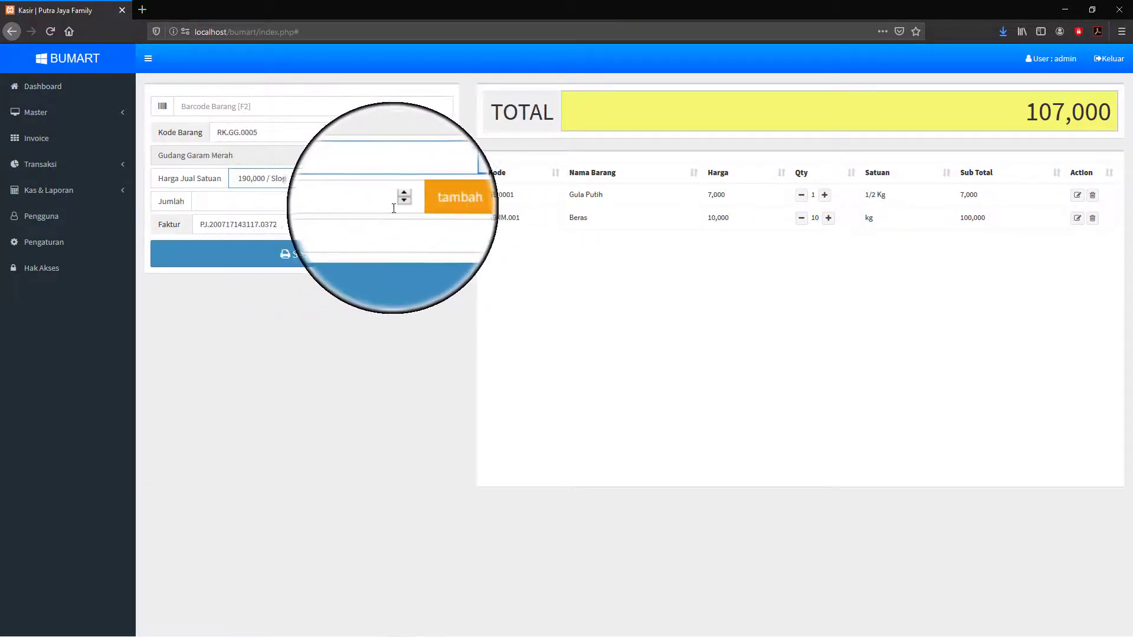
click(435, 209)
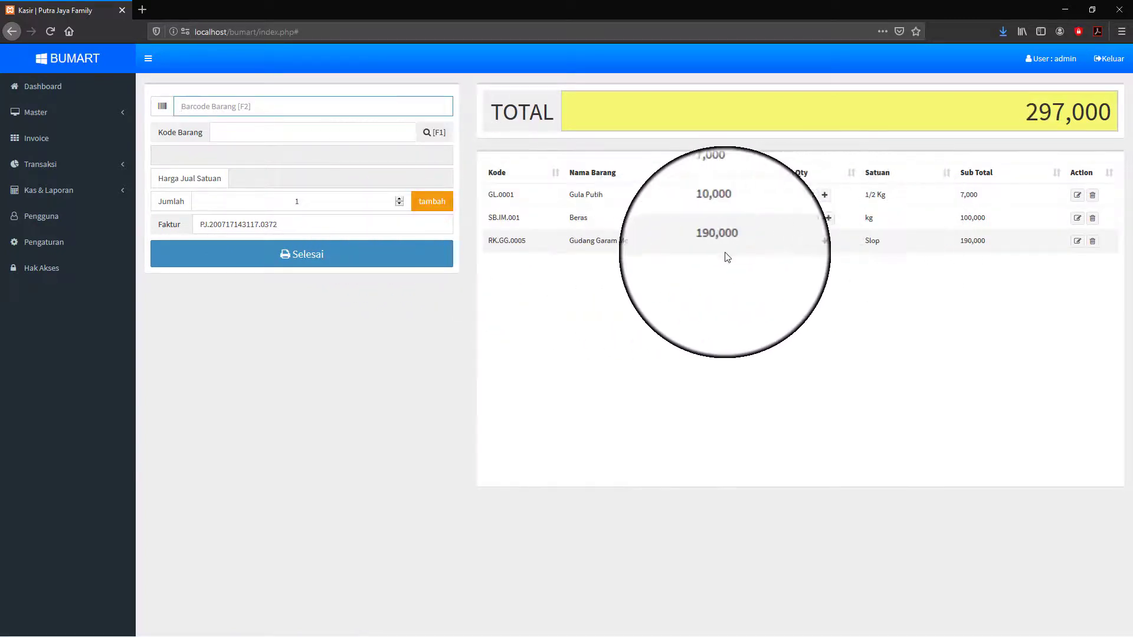
click(824, 243)
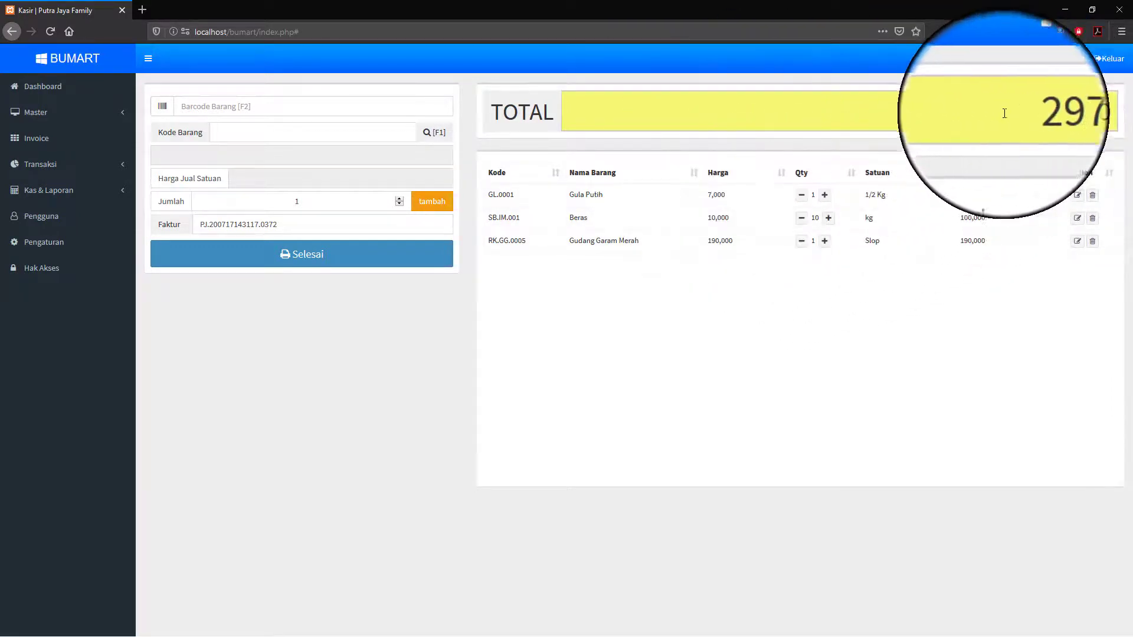
- Finish the sale to bring up the Bayar form with Grand Total Rp.297,000
click(361, 258)
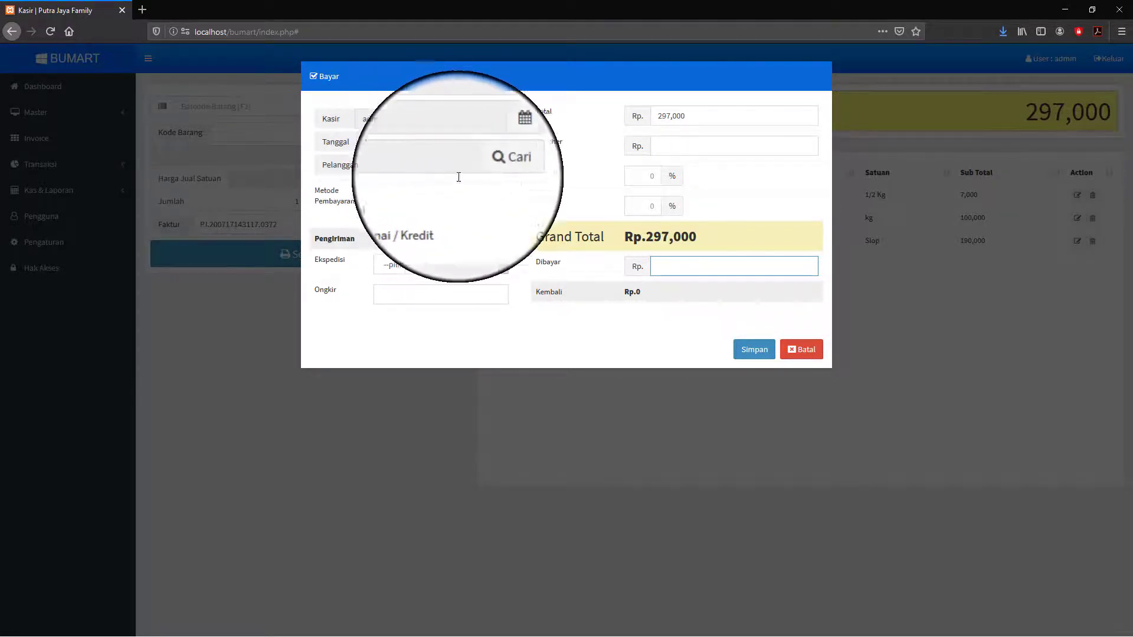
- Select the existing customer for the sale
click(488, 168)
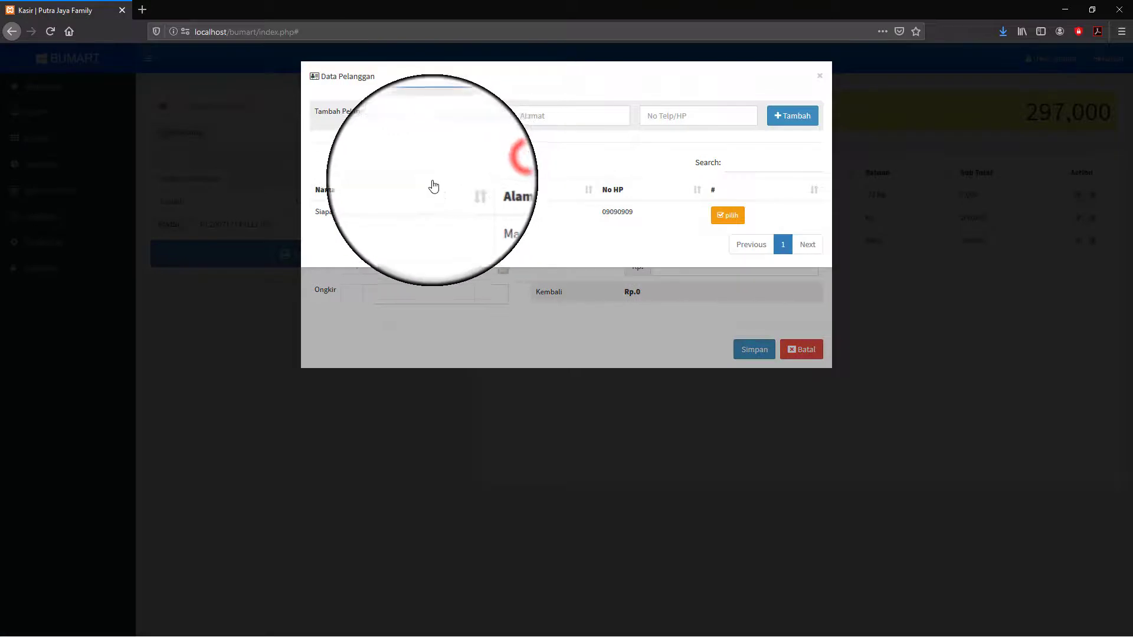
click(423, 111)
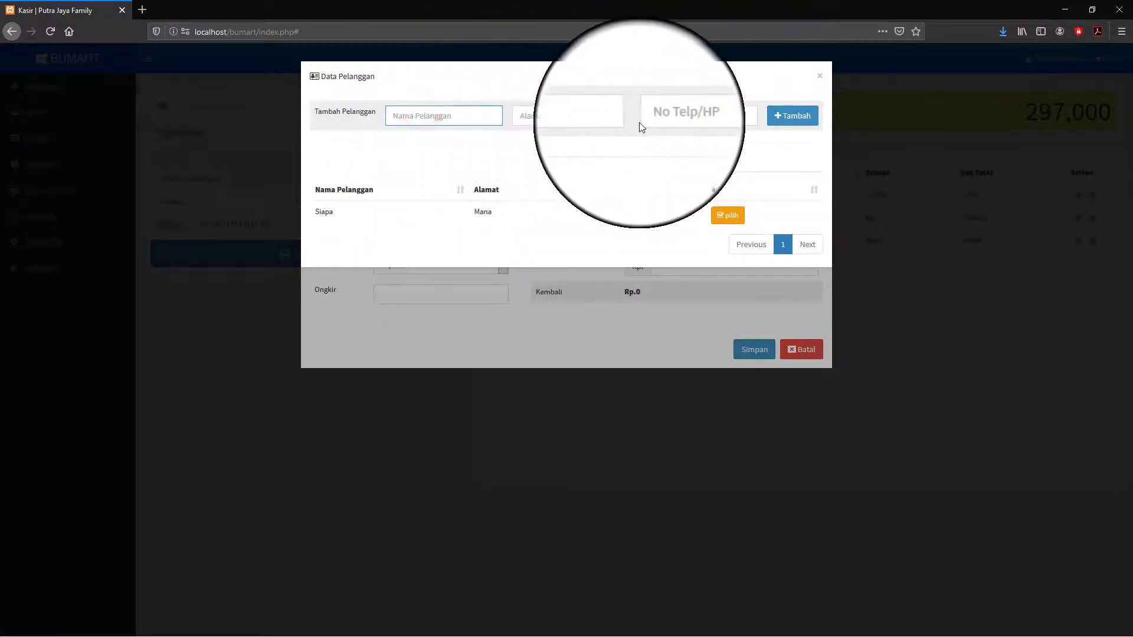
click(732, 216)
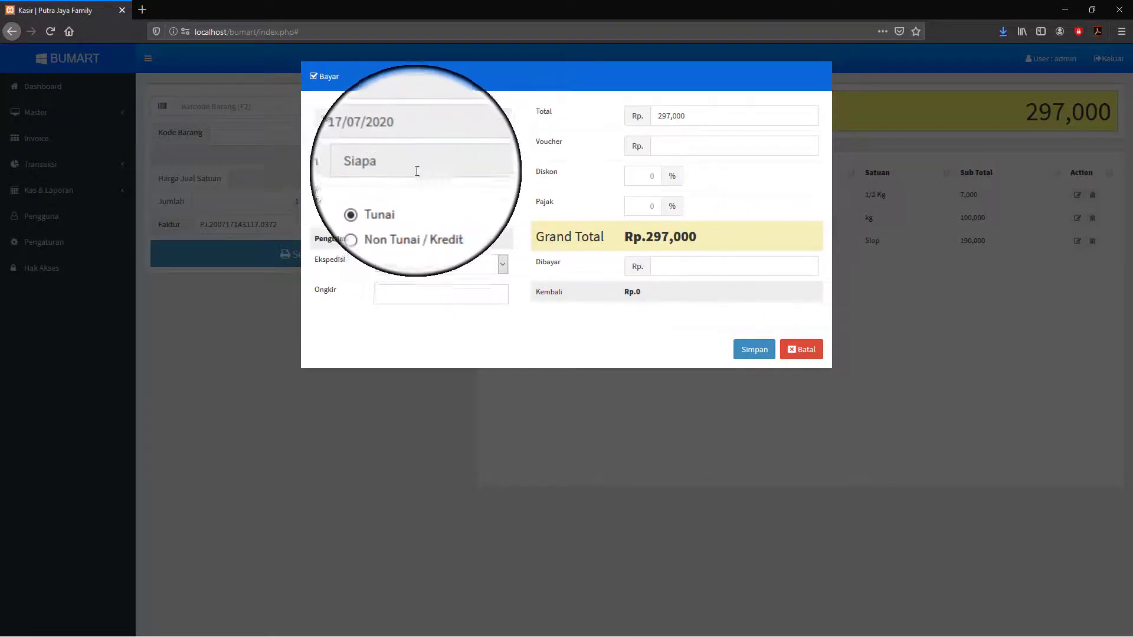
drag(416, 171, 338, 160)
click(447, 186)
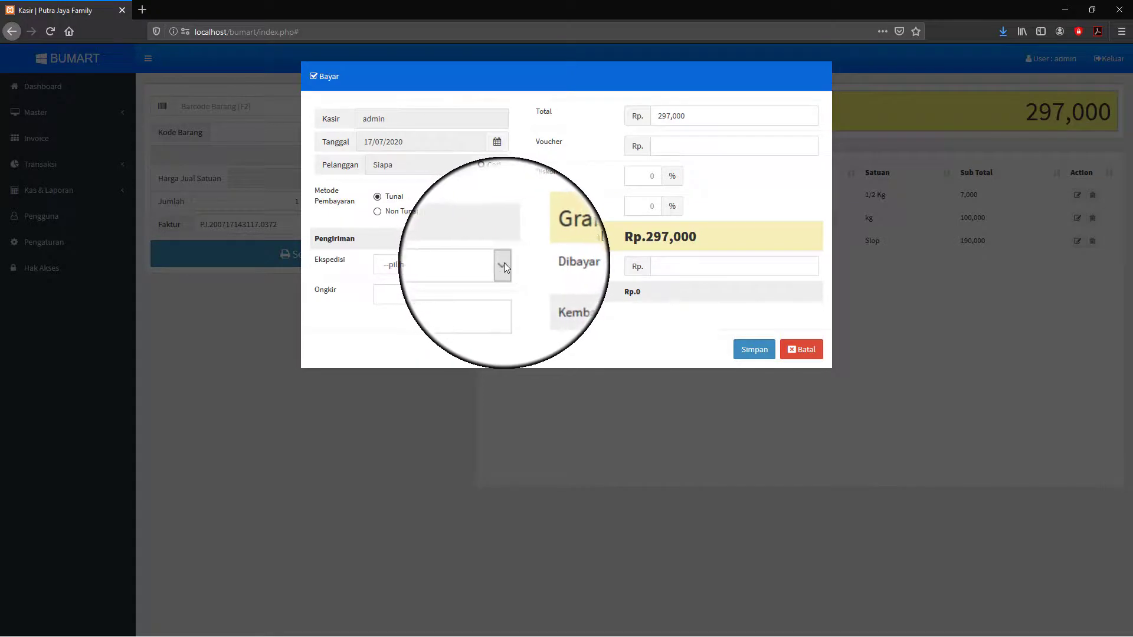
- Choose JNE as courier with 30,000 shipping, raising the Grand Total to Rp.327,000
click(504, 264)
click(503, 264)
click(500, 264)
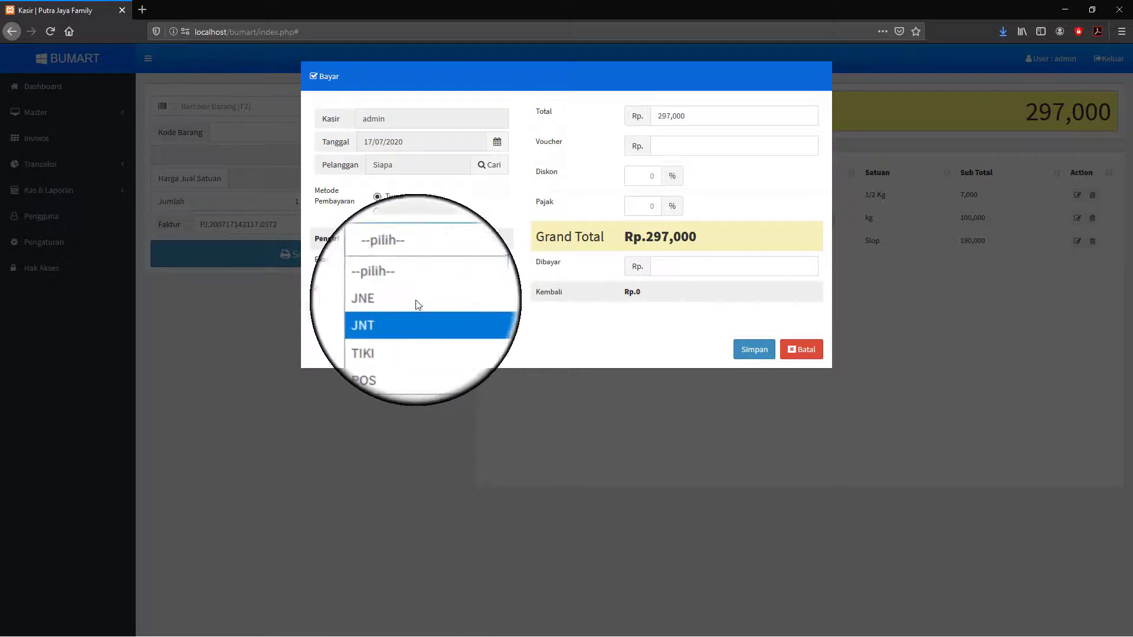
click(503, 264)
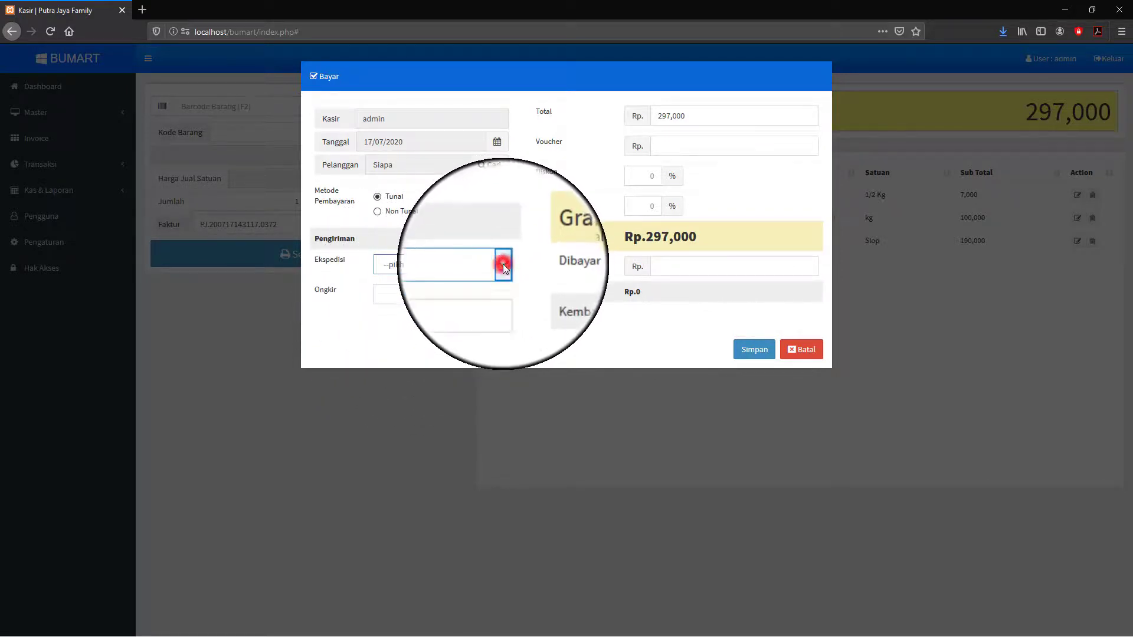
click(404, 295)
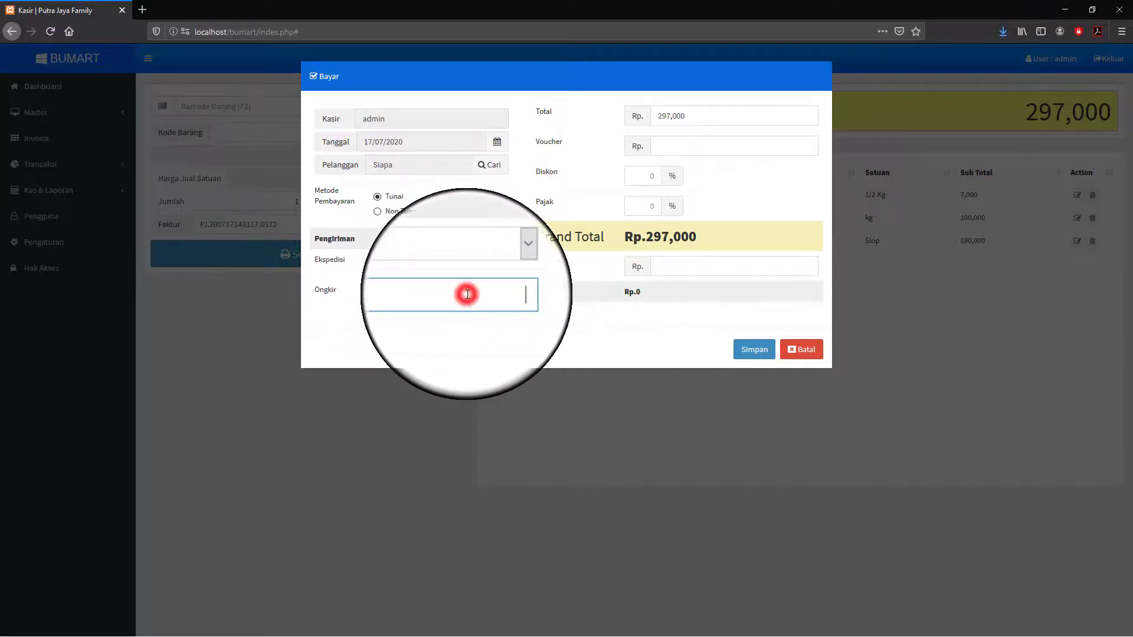
click(505, 267)
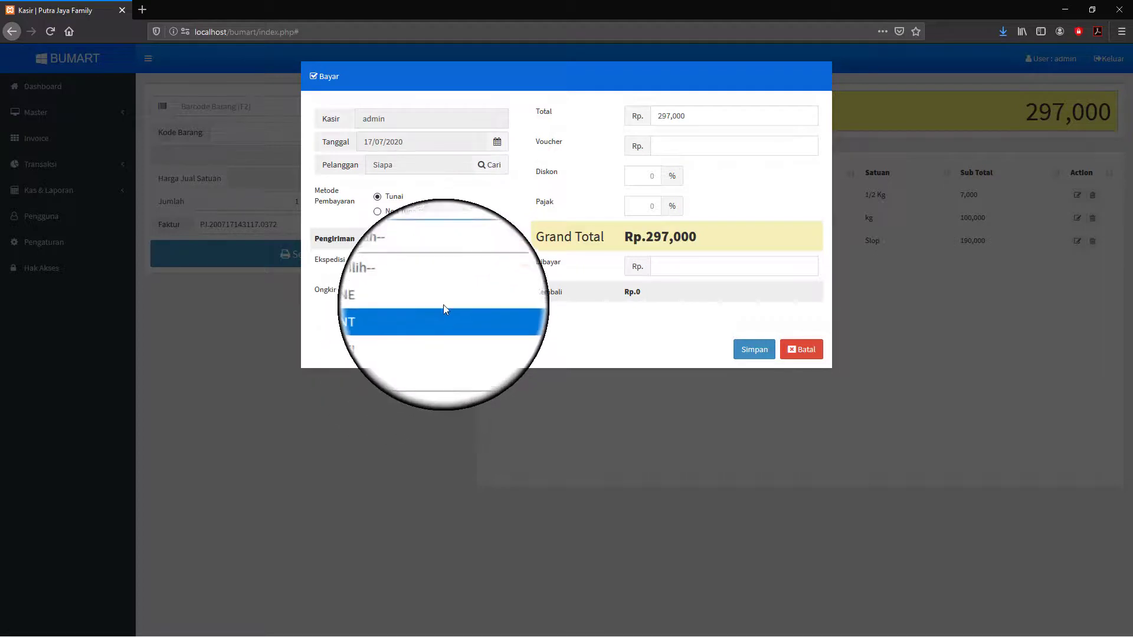
click(499, 270)
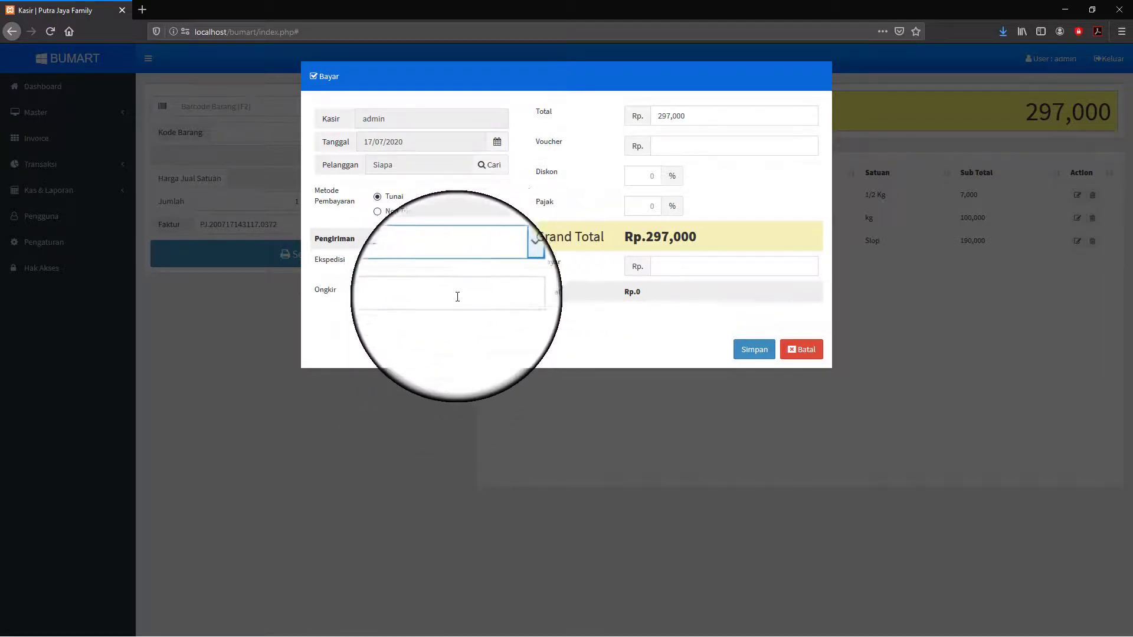
click(397, 297)
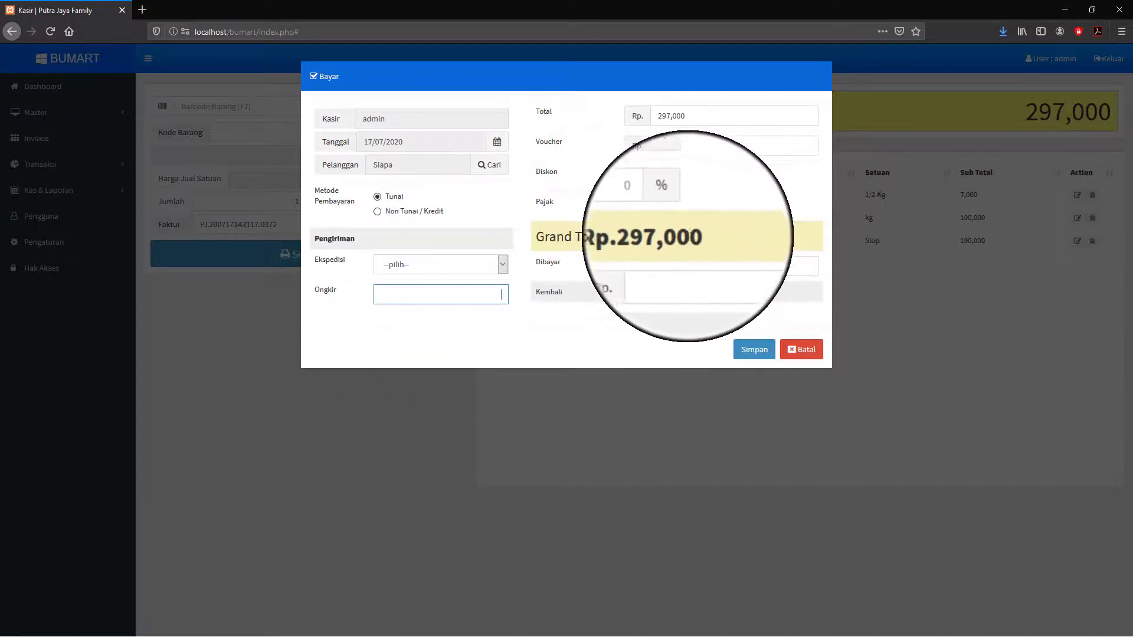
click(500, 265)
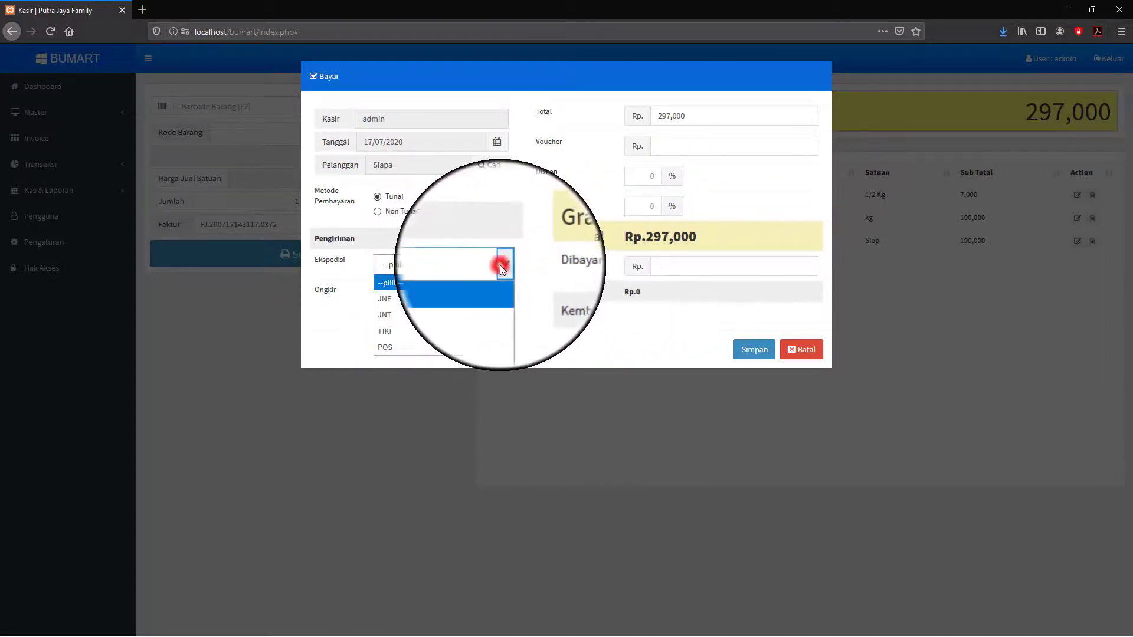
click(391, 299)
click(392, 297)
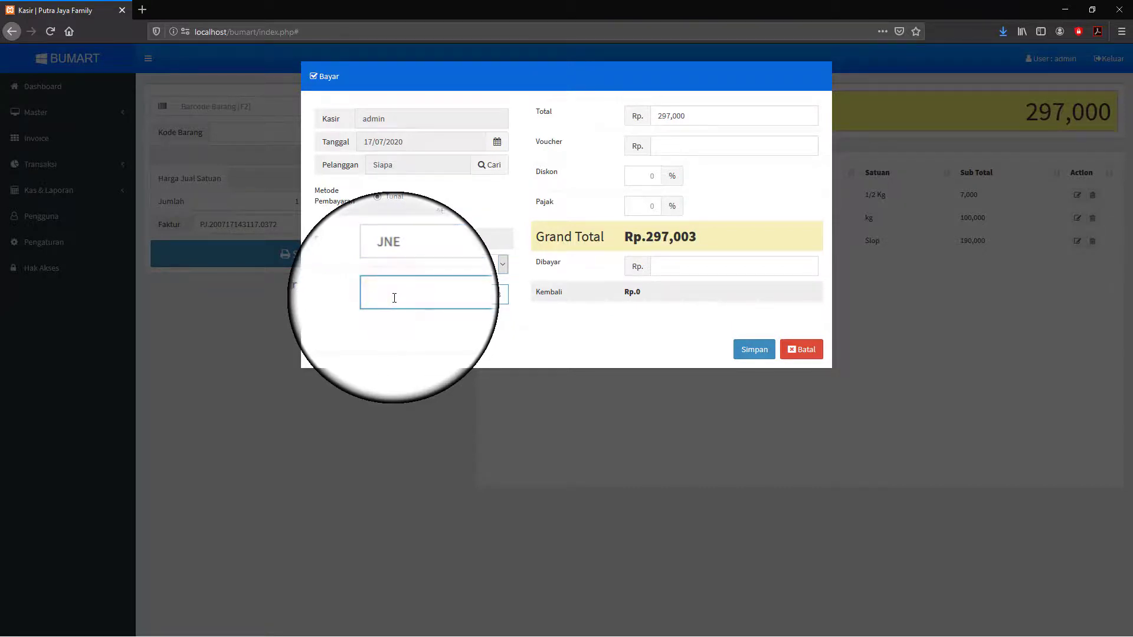
text(30,000)
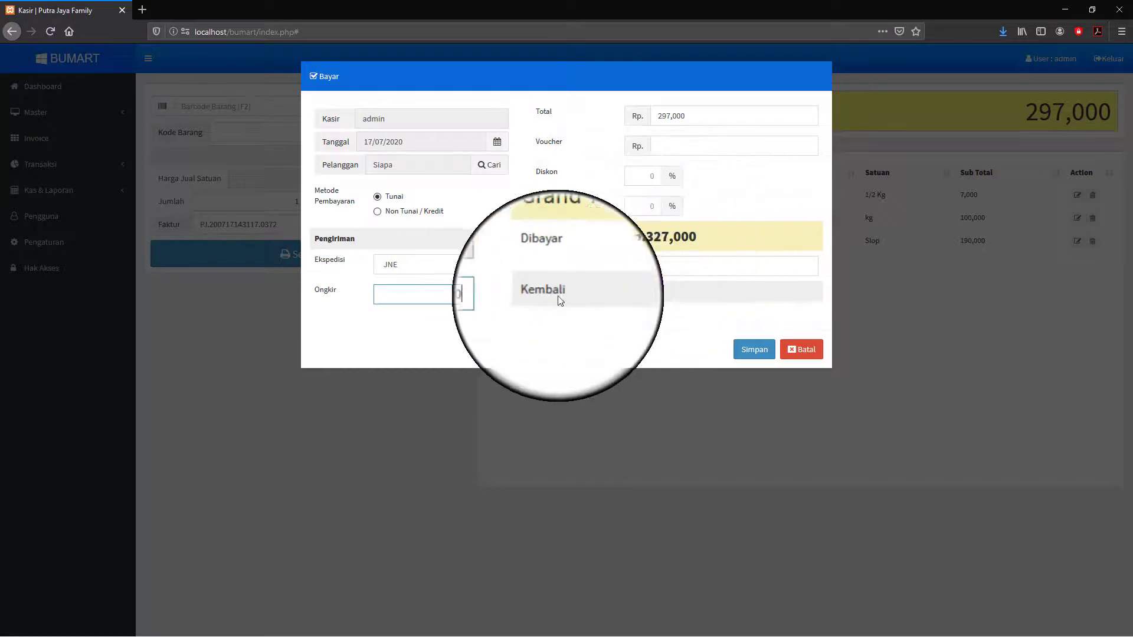
click(527, 320)
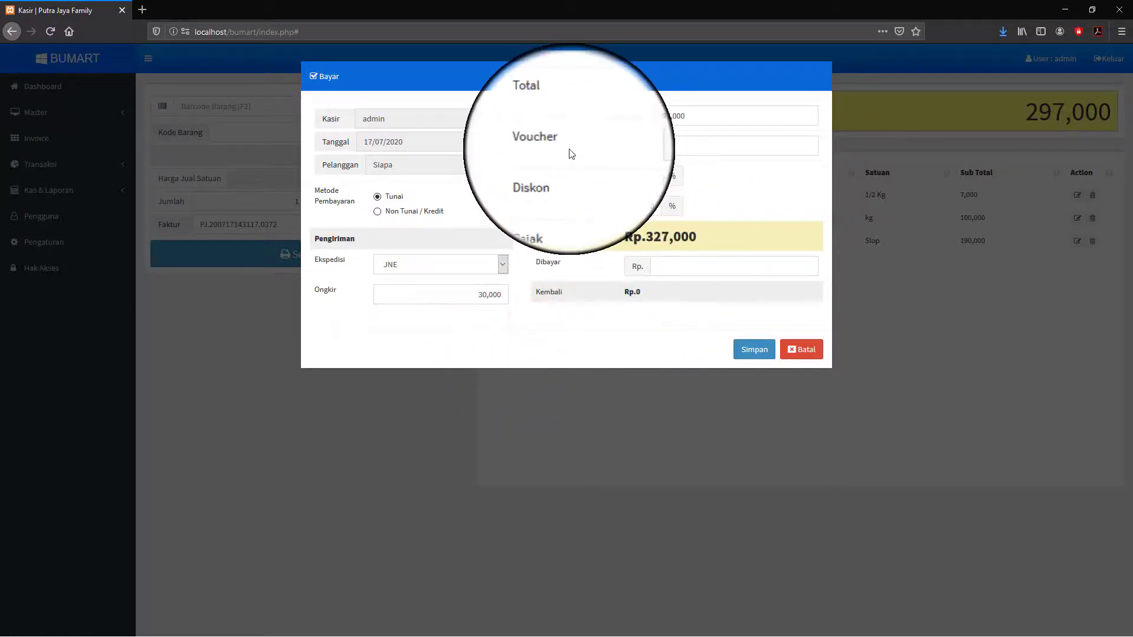
- Apply a 1,000 voucher, leaving discount and tax at 0
click(664, 147)
text(1,000)
click(691, 164)
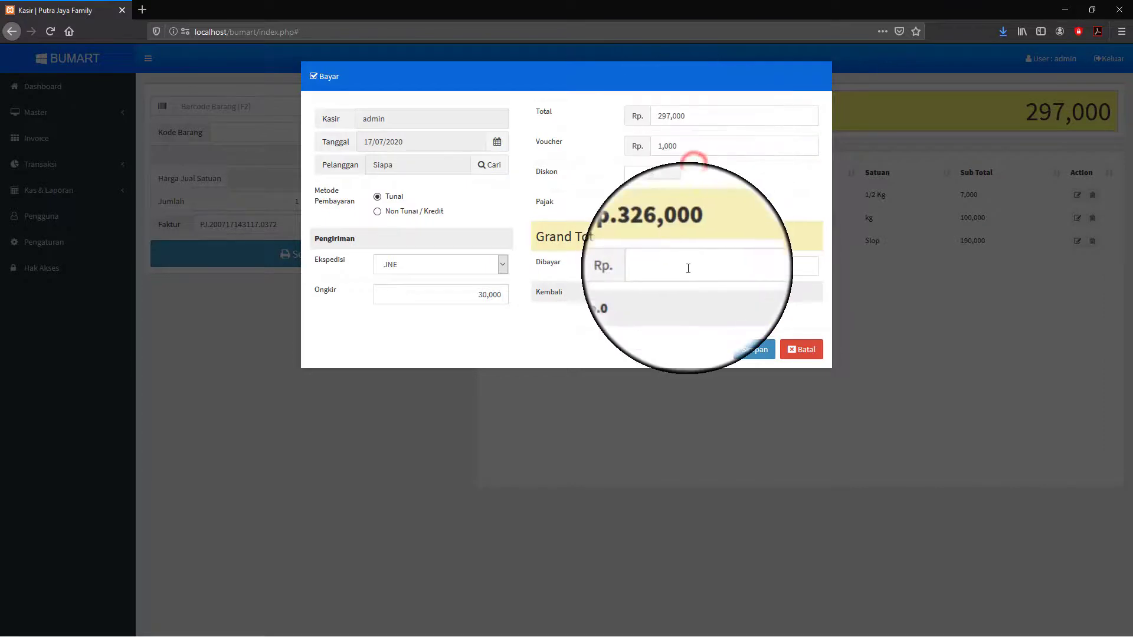
click(652, 174)
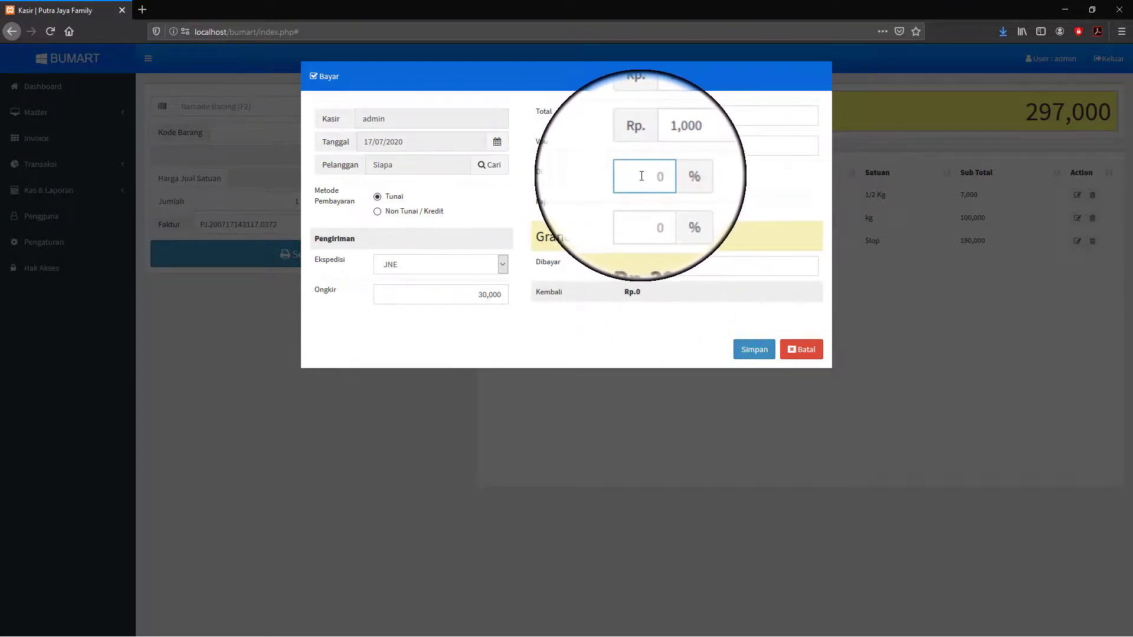
click(657, 206)
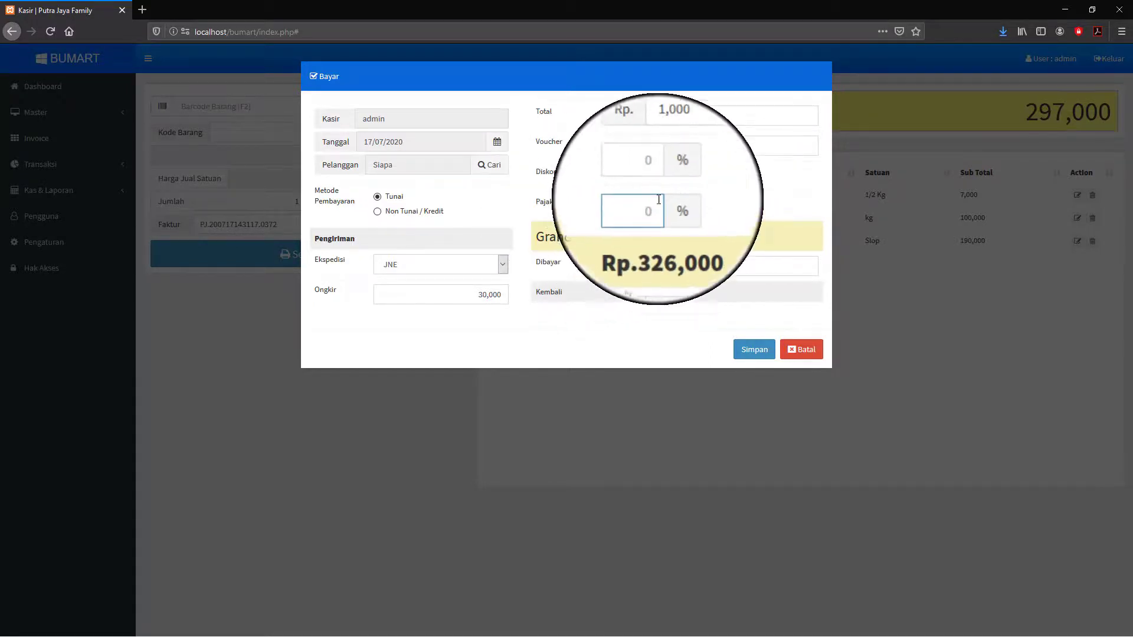
click(730, 183)
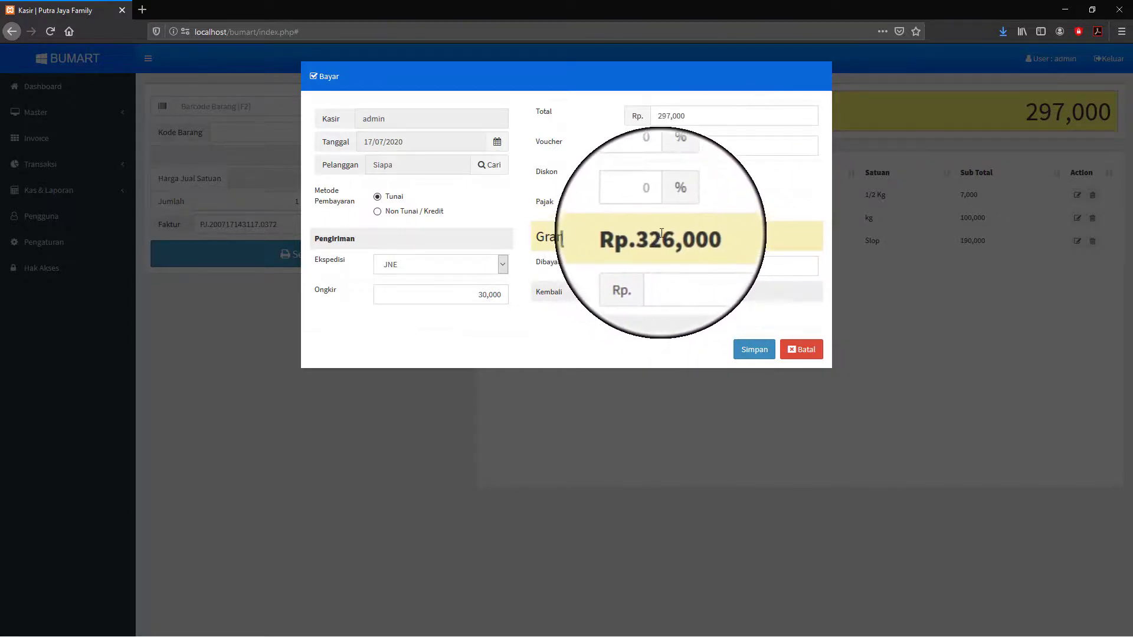
- Enter 400,000 paid and save the sale, showing the Transaksi Selesai receipt
click(668, 269)
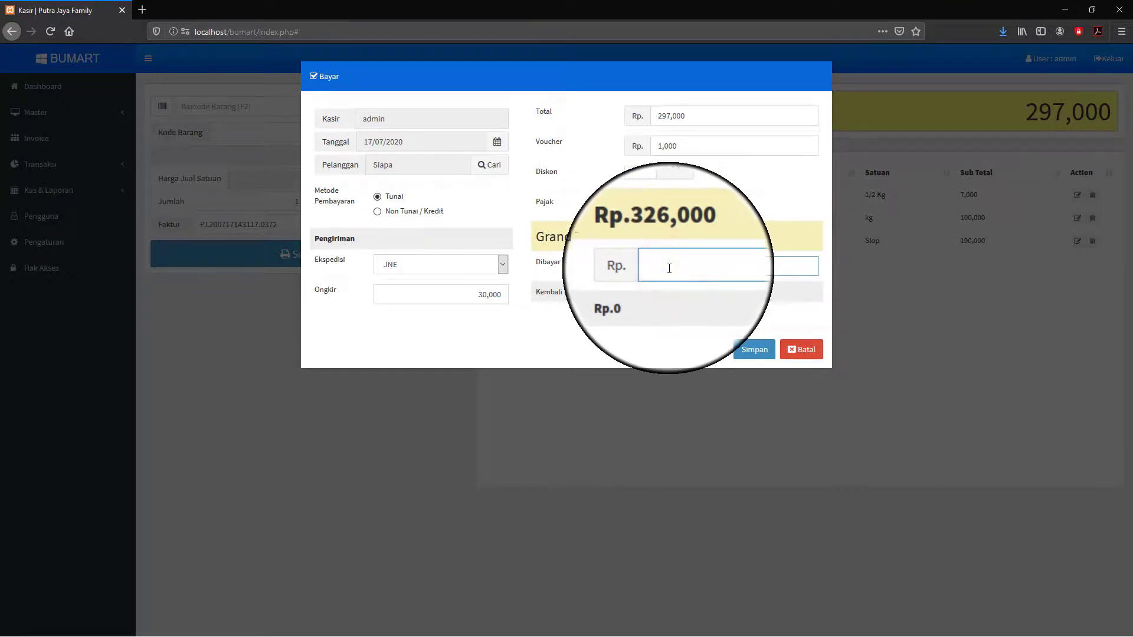
text(4)
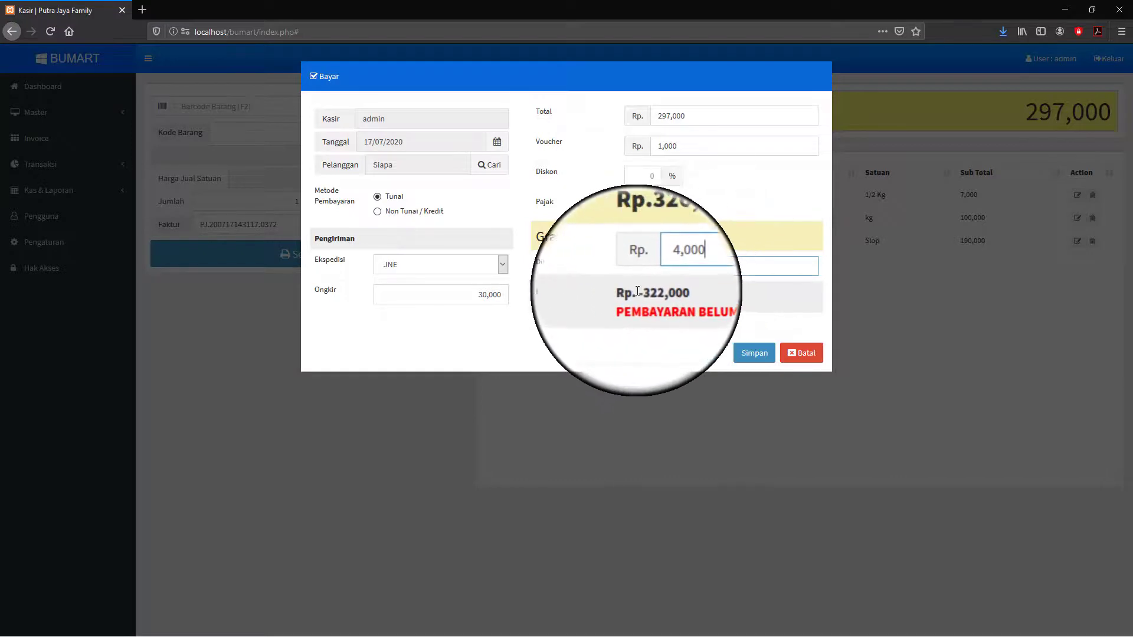
text(00,0)
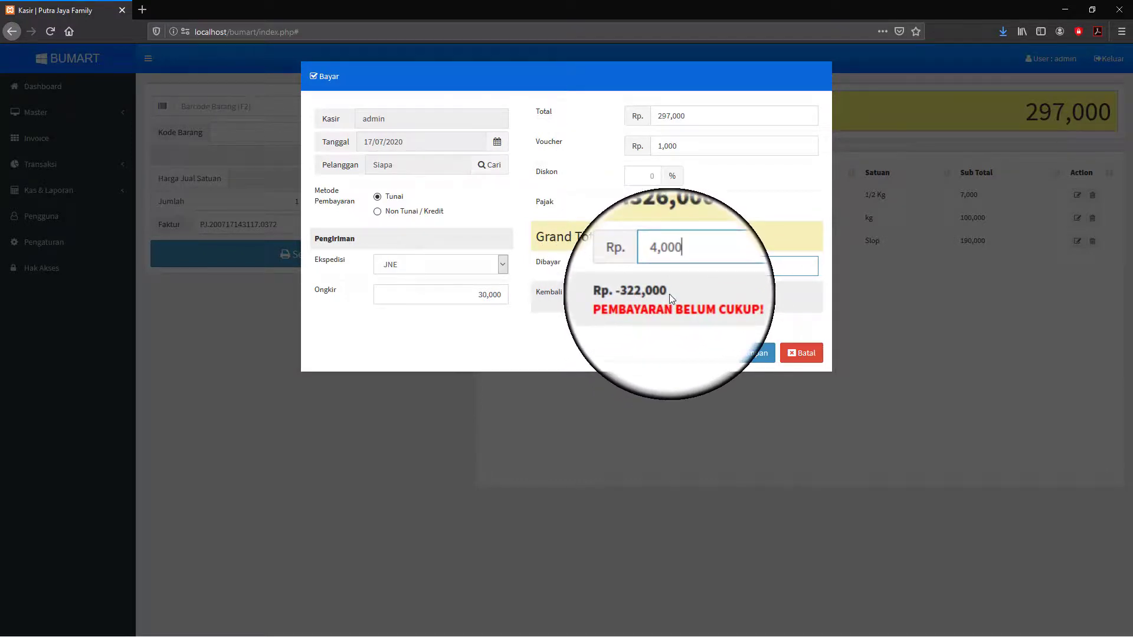
text(00)
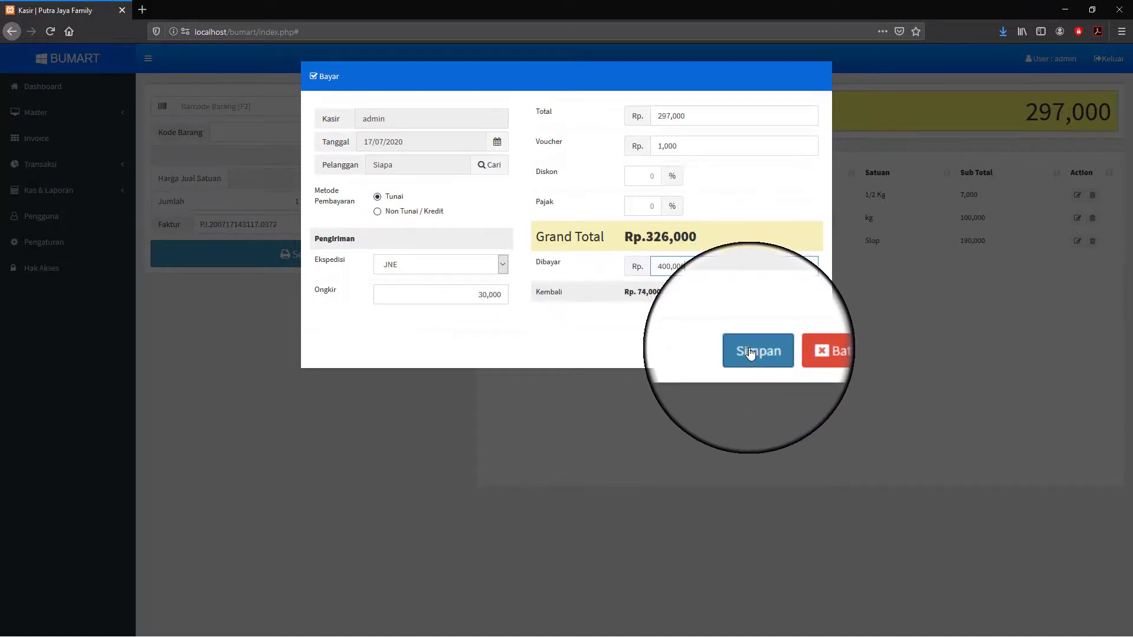
click(749, 352)
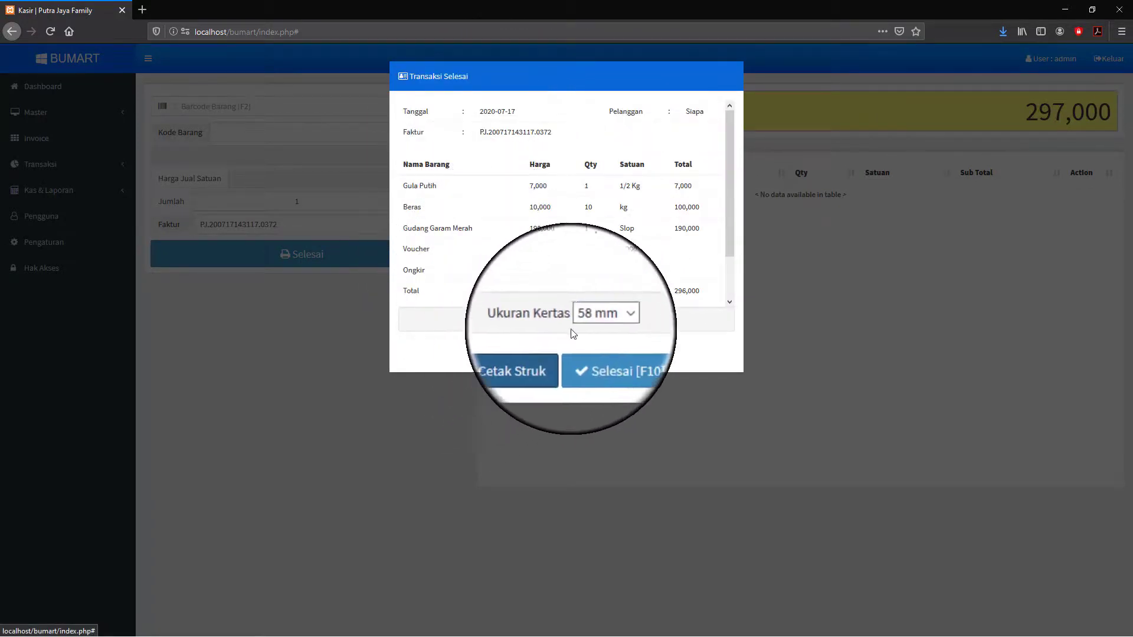
- Preview the receipt with the Ukuran Kertas paper size set to 80 mm, then A4
click(607, 319)
click(608, 320)
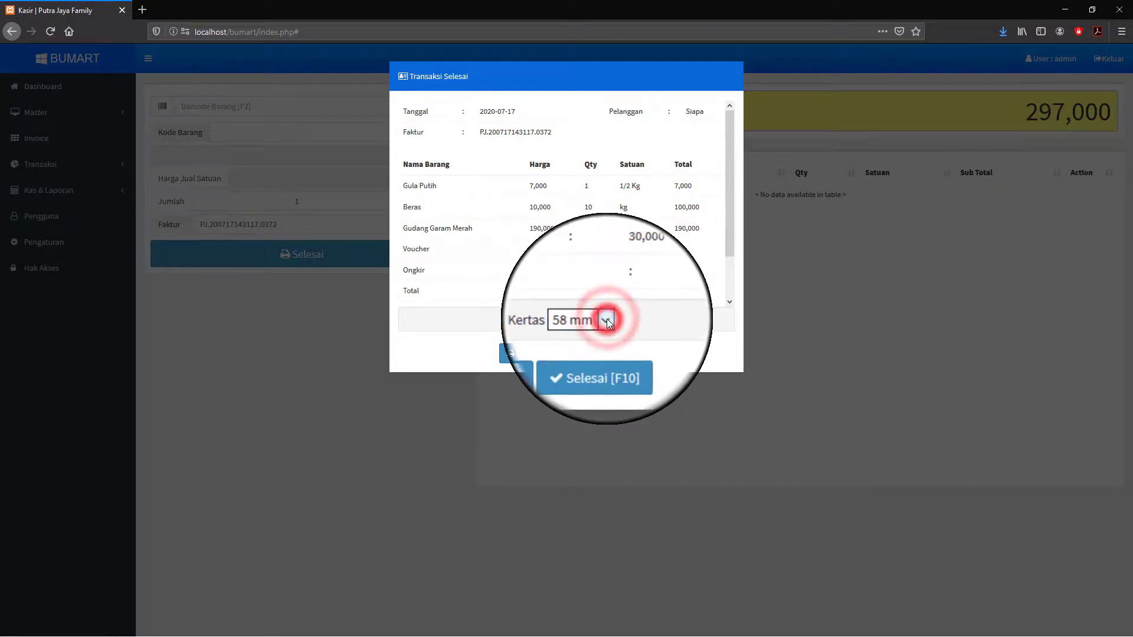
click(607, 319)
click(607, 320)
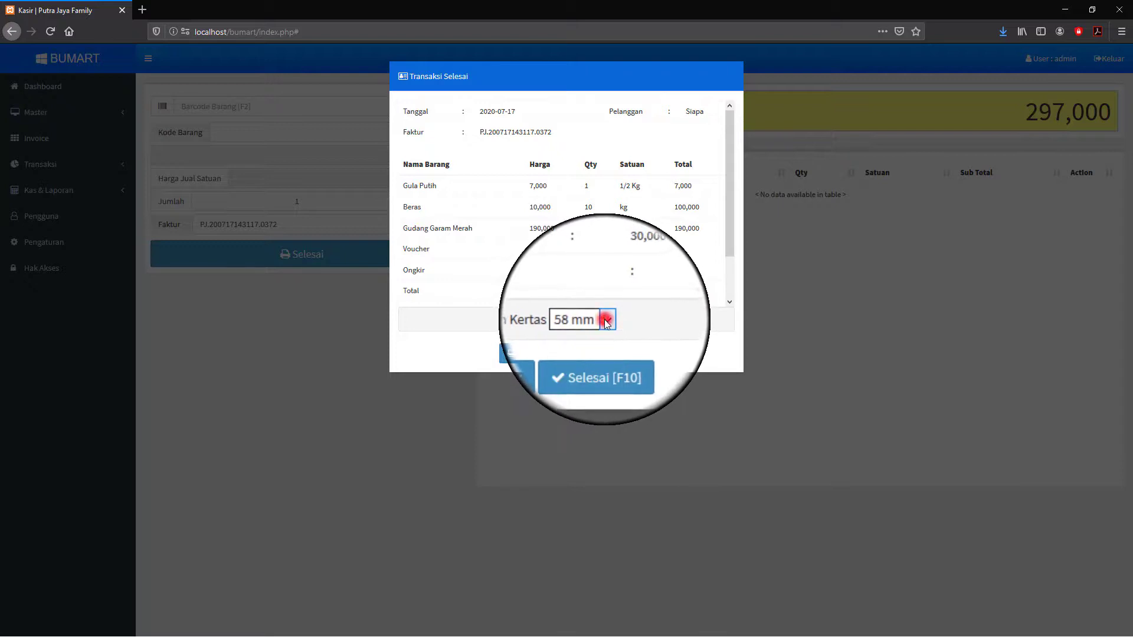
click(606, 320)
click(586, 350)
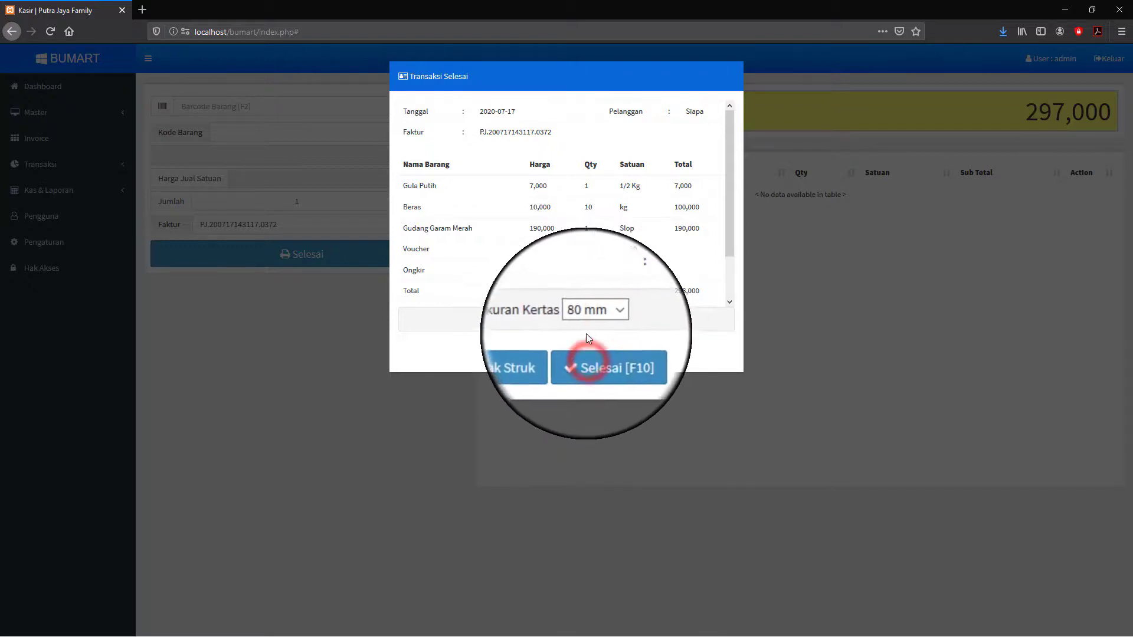
click(607, 320)
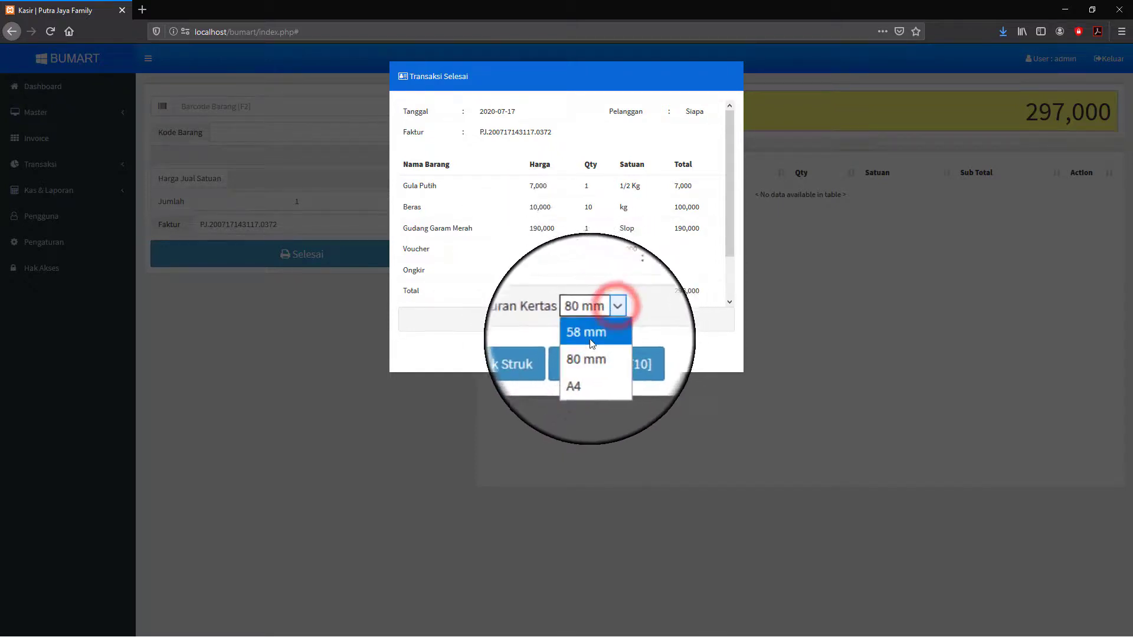
click(582, 365)
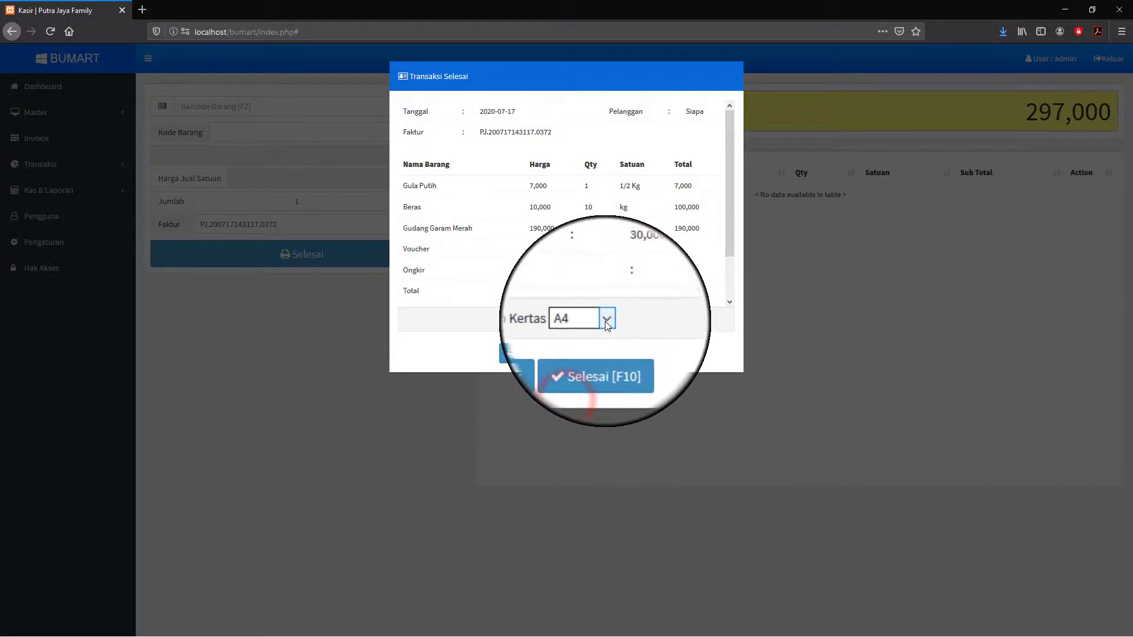
click(606, 321)
click(582, 369)
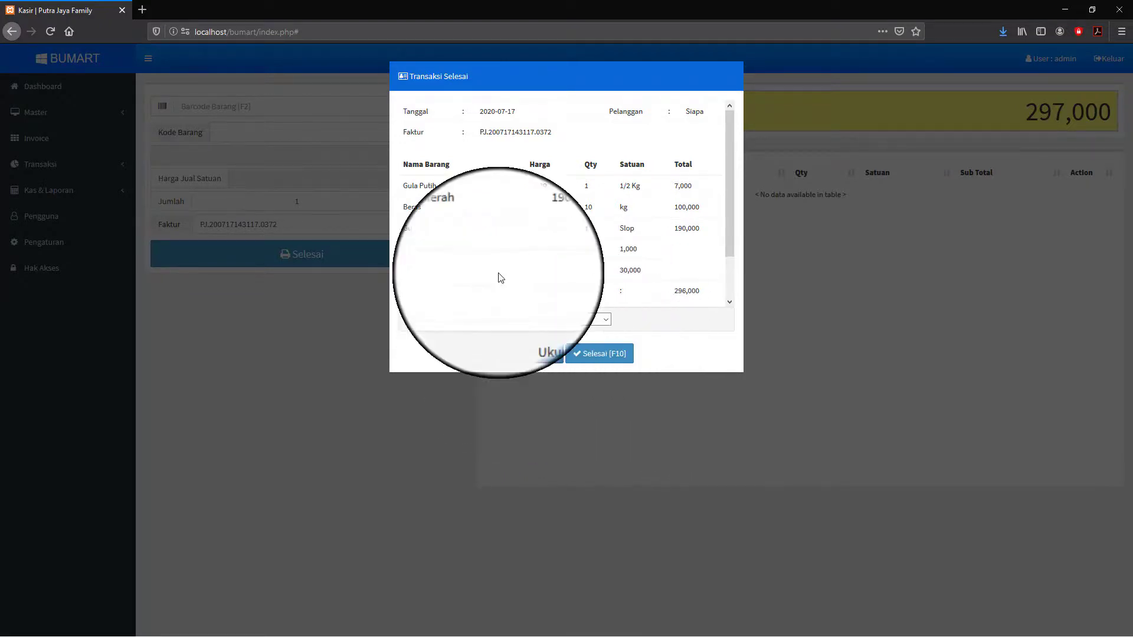
- Set the receipt paper back to 58 mm and print it with Cetak Struk
click(606, 319)
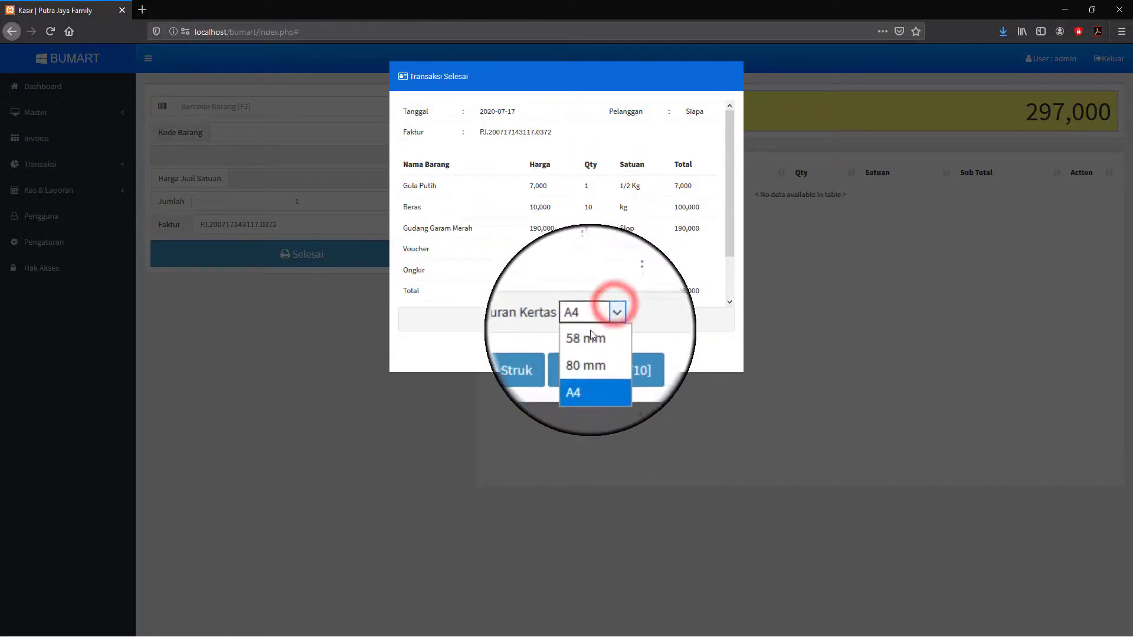
click(588, 338)
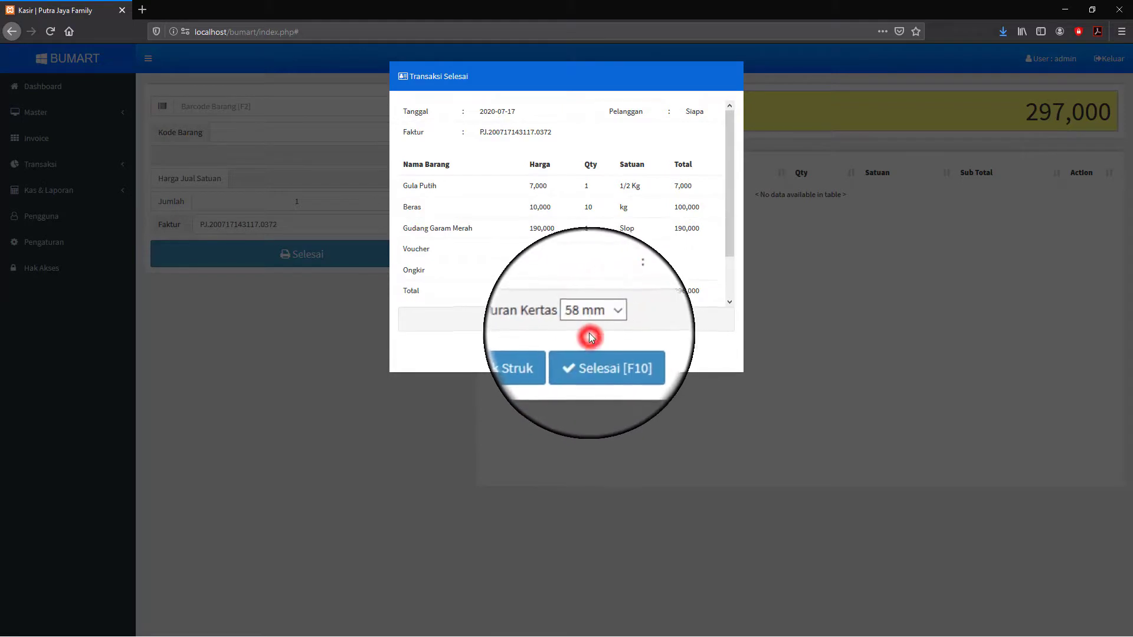
click(534, 357)
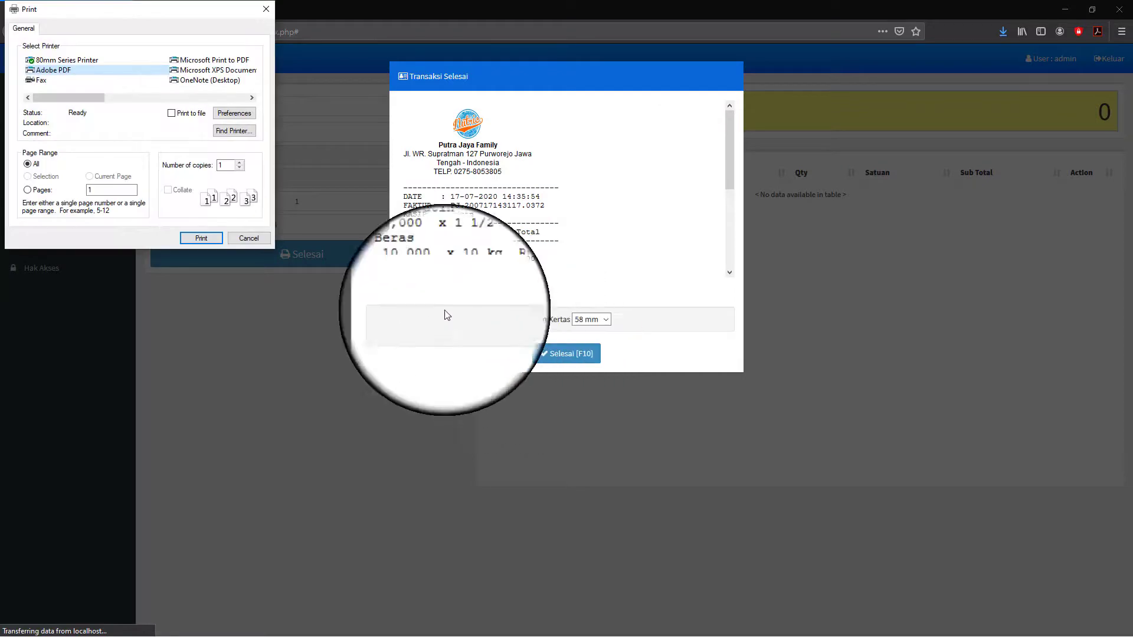
- Print the 58 mm receipt to the Adobe PDF printer
scroll(527, 172, down, 2)
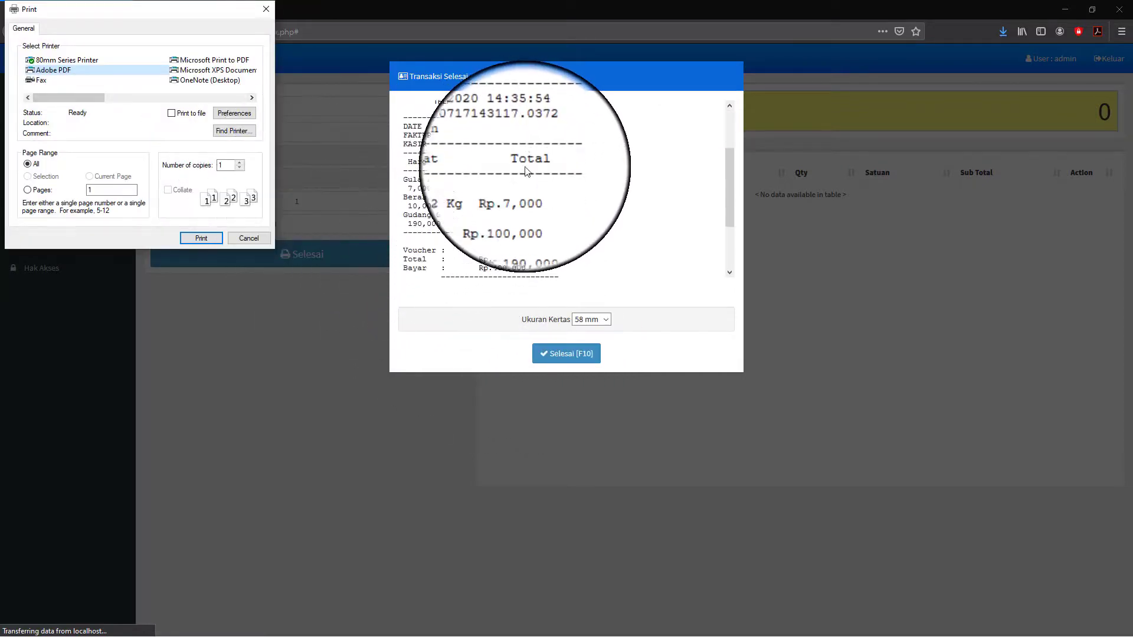
scroll(527, 171, down, 2)
scroll(526, 171, up, 4)
scroll(527, 174, down, 5)
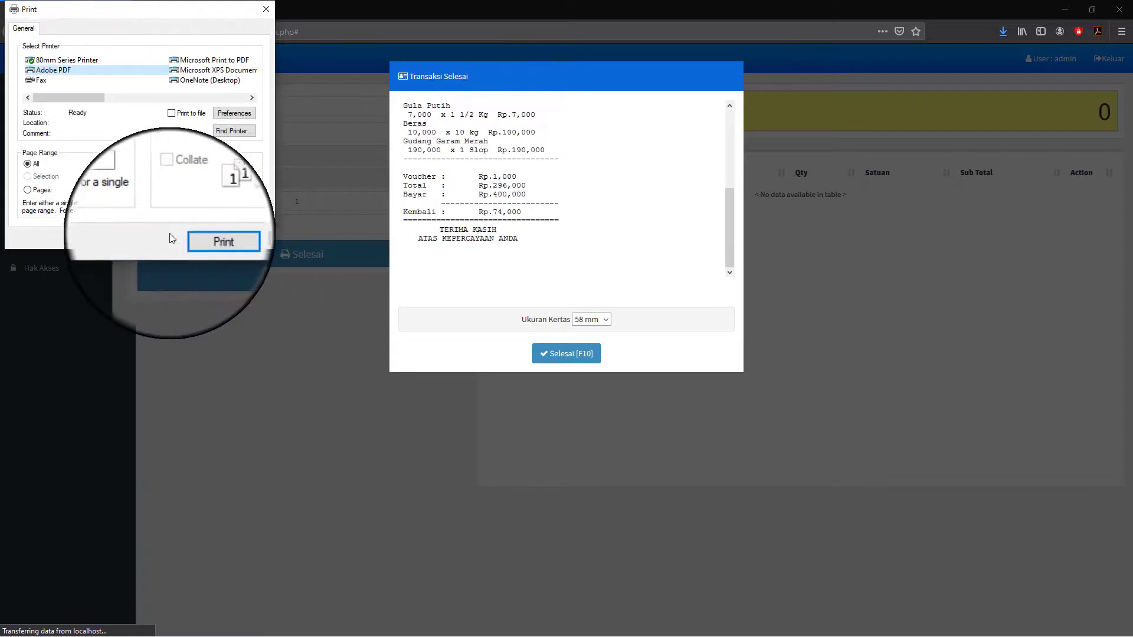
click(84, 70)
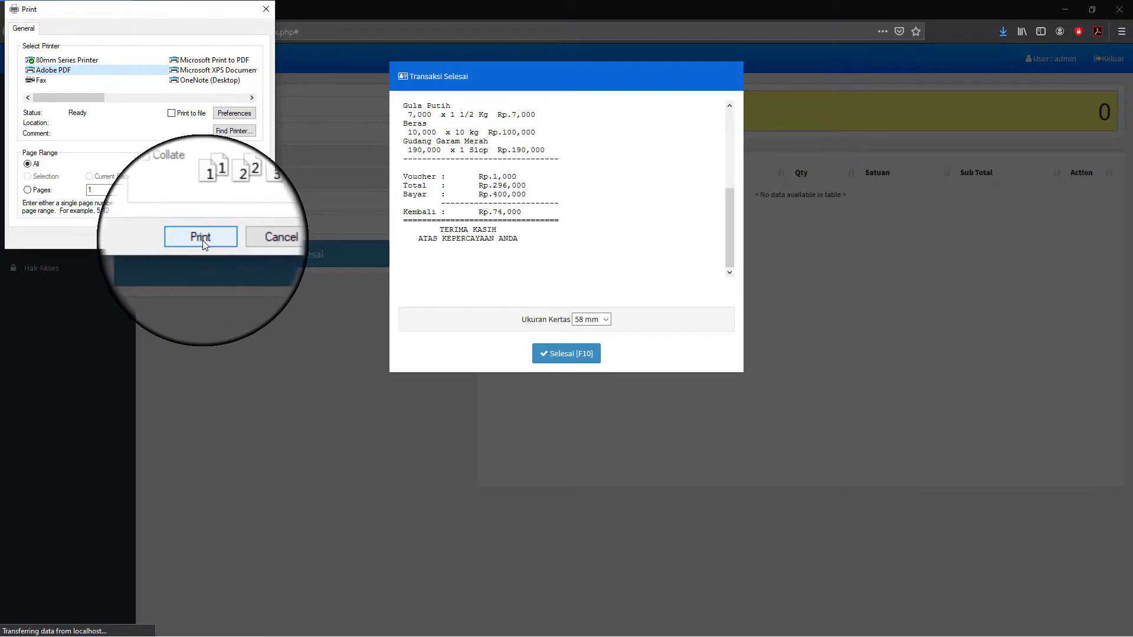
click(250, 237)
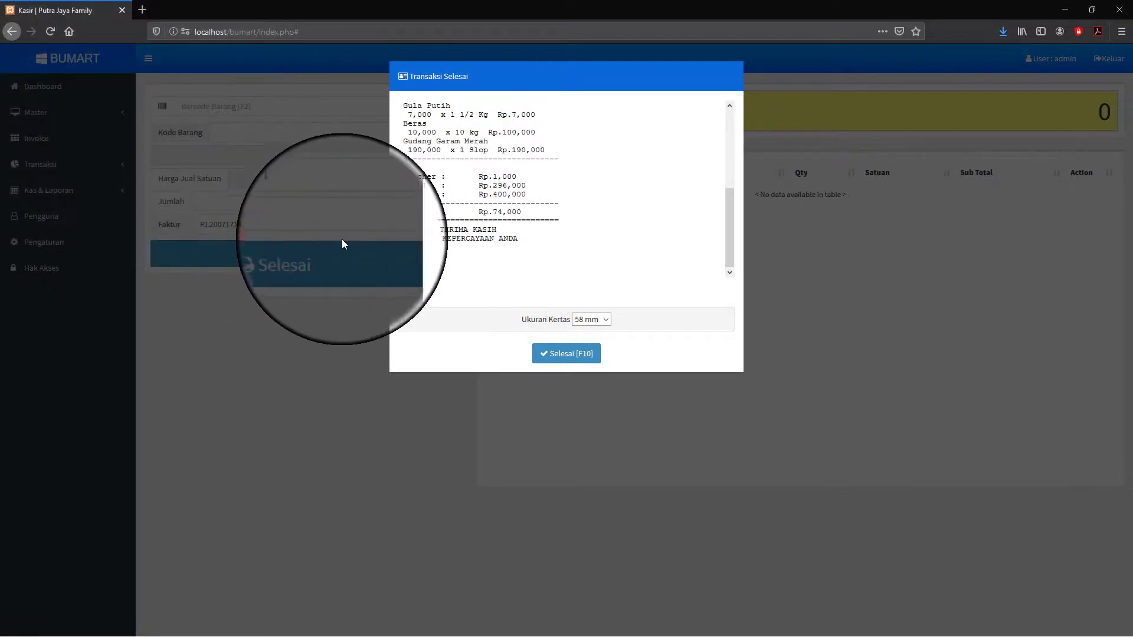
scroll(513, 177, up, 5)
scroll(513, 151, down, 5)
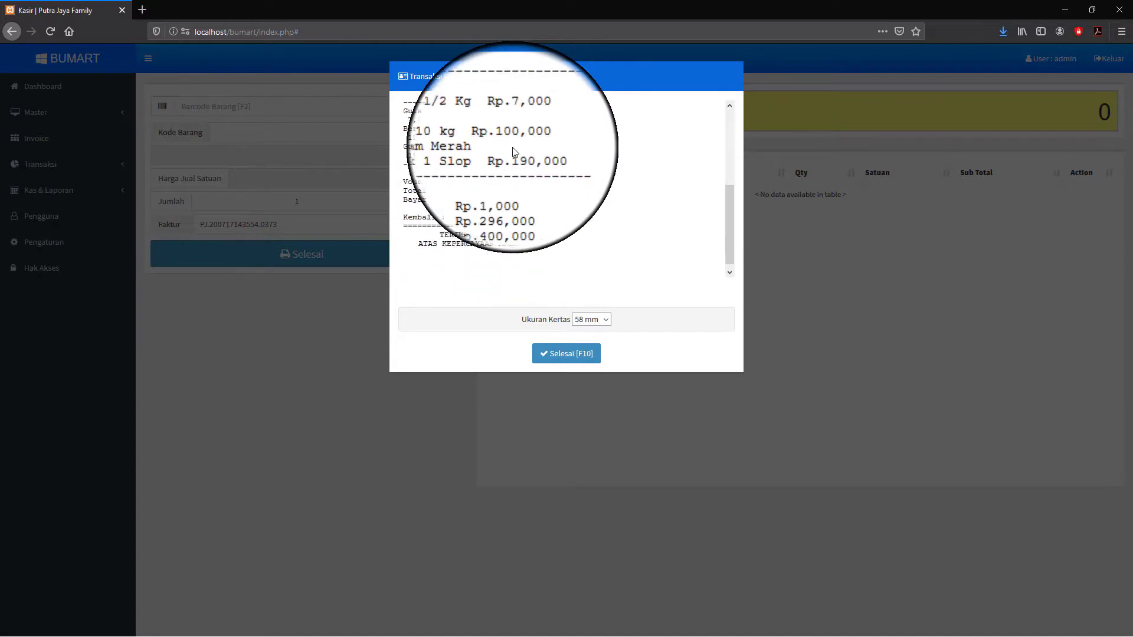
scroll(505, 163, up, 5)
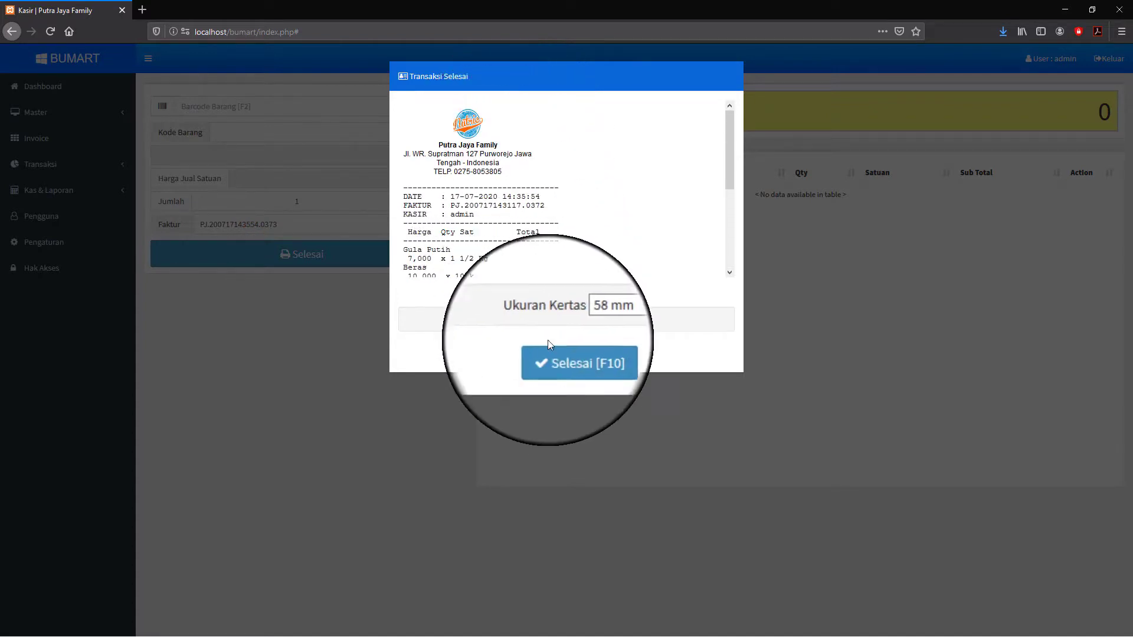
- Finish the sale with Selesai [F10] and check the 296,000 penjualan income in Kas & Laporan > Kas
click(574, 356)
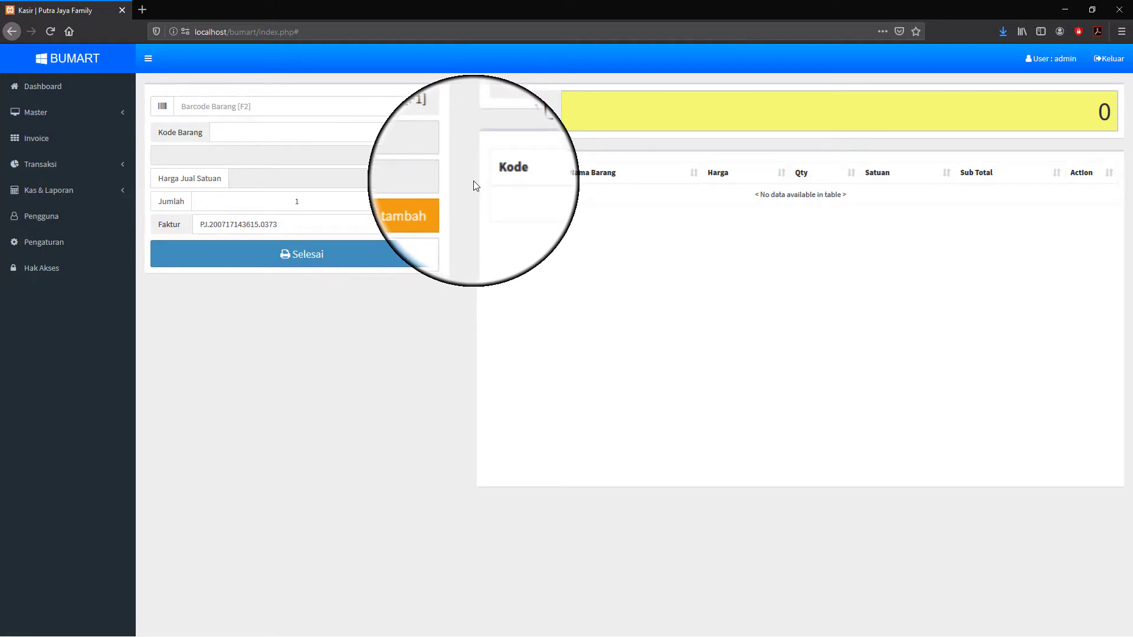
click(54, 191)
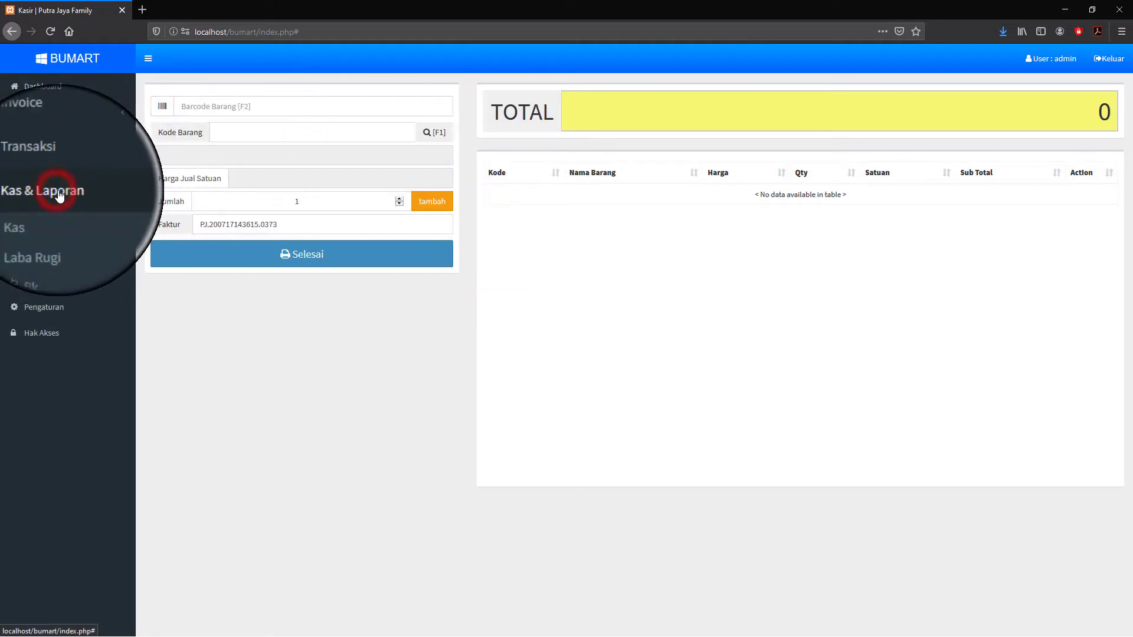
click(39, 217)
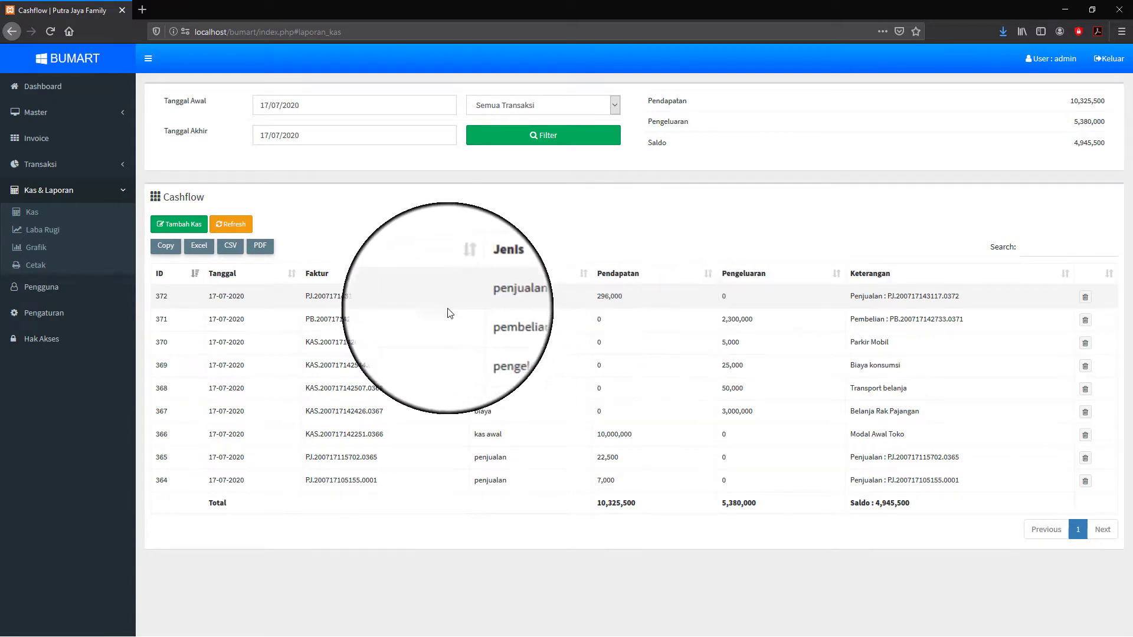
click(115, 193)
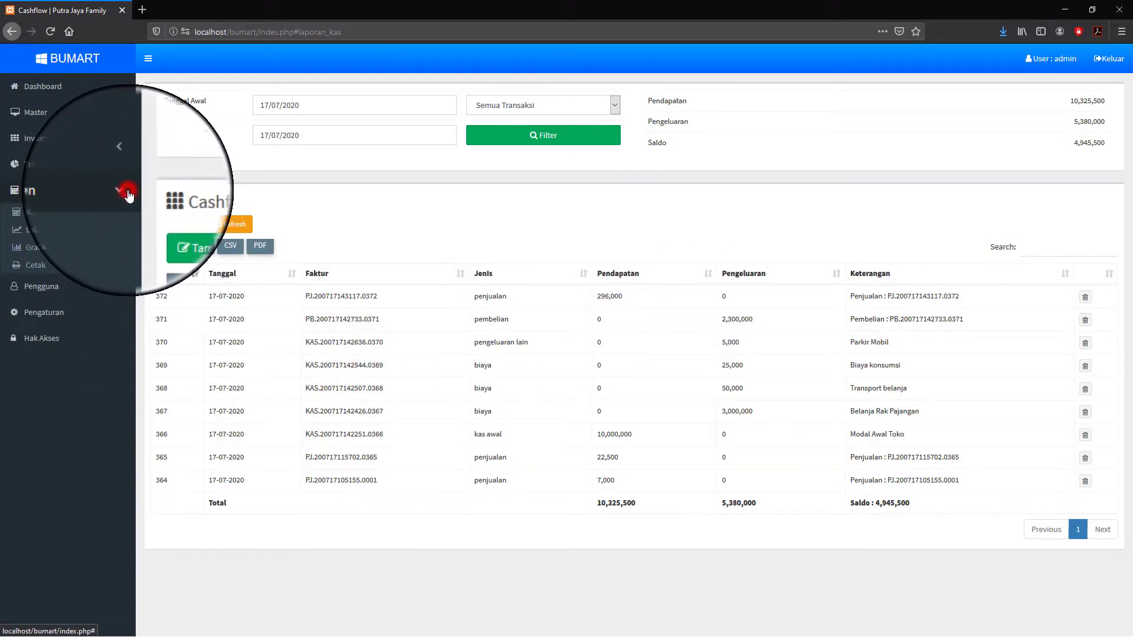
- Check post-sale stock in Master > Barang: Beras 90, Gula Putih 49, Gudang Garam Merah 40
click(39, 118)
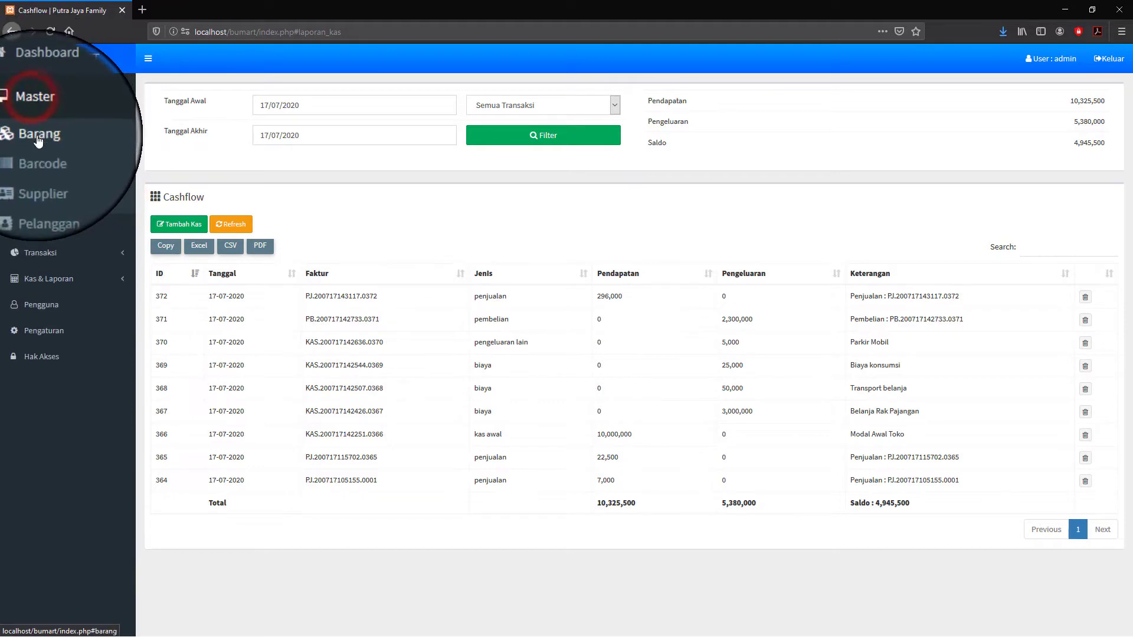
click(37, 134)
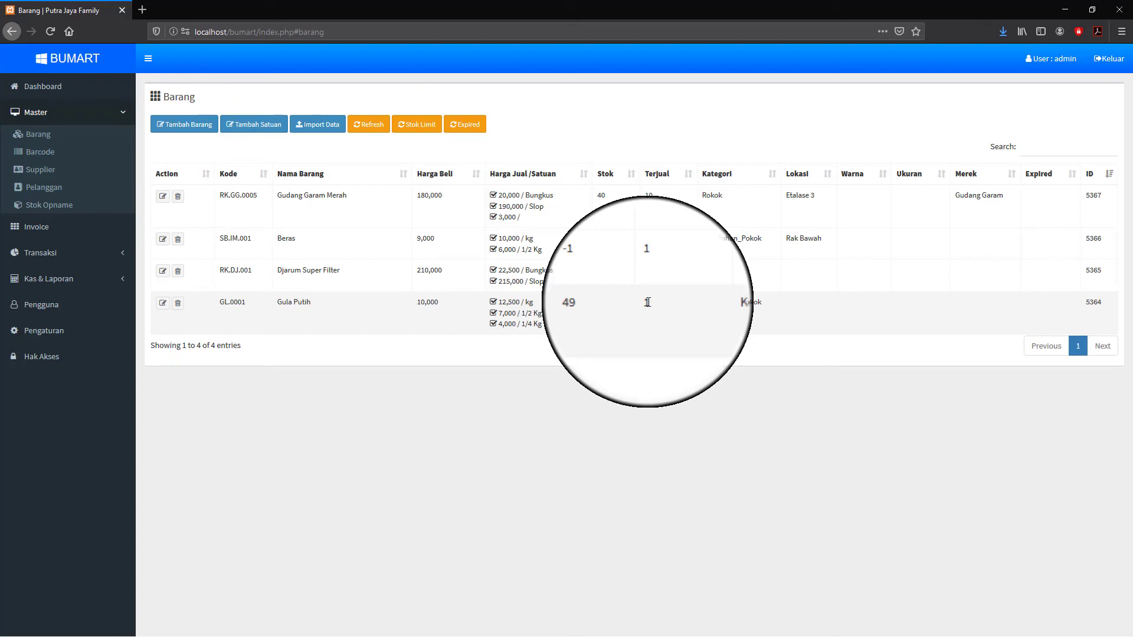
click(41, 254)
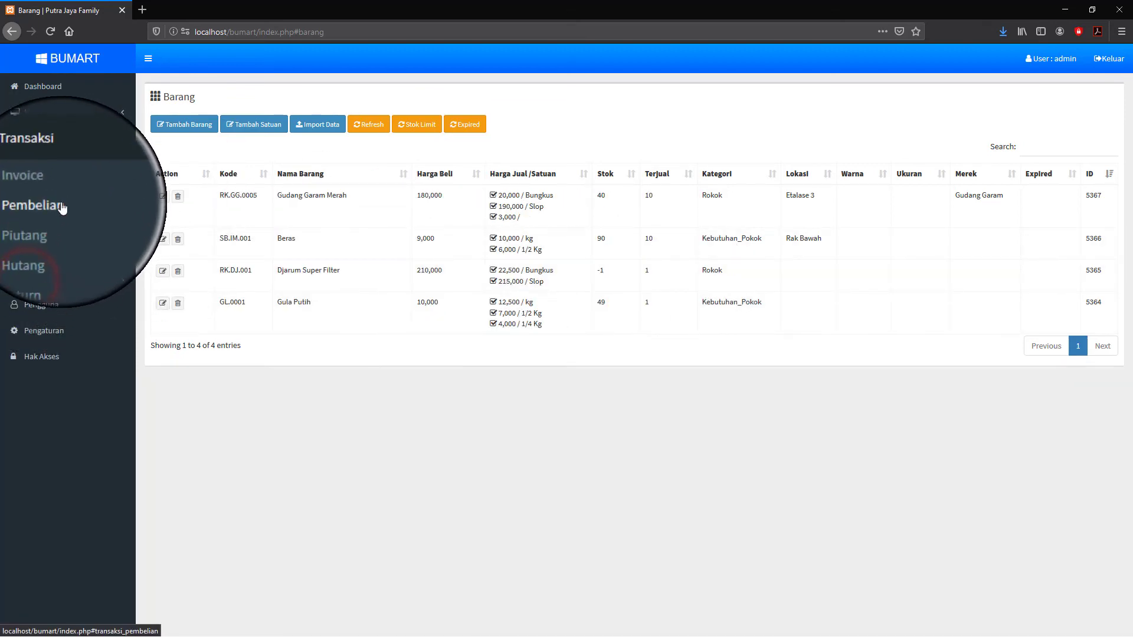